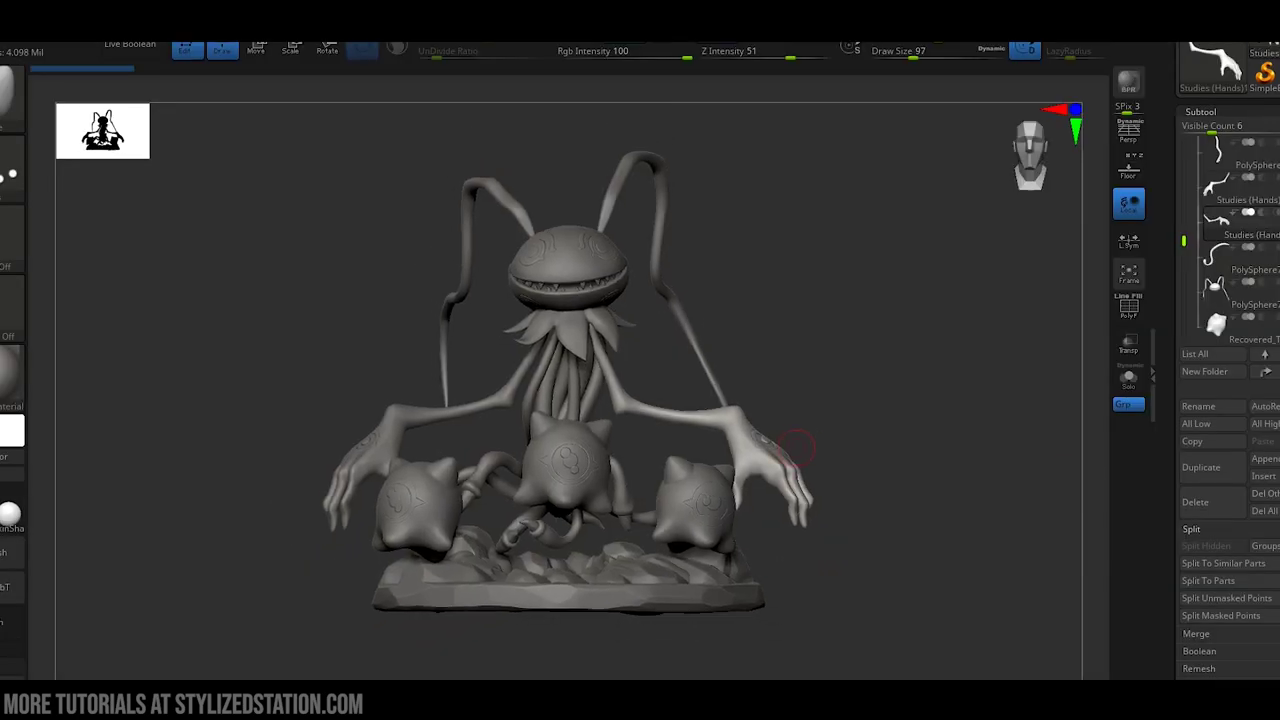
# Examine the creature sculpture on its rocky base from several angles, including the head, hands and spiked bodies
pyautogui.moveTo(842, 497); pyautogui.dragTo(680, 505)
pyautogui.moveTo(891, 531); pyautogui.dragTo(500, 460)
pyautogui.moveTo(1063, 563); pyautogui.dragTo(820, 545)
pyautogui.keyDown('alt'); pyautogui.moveTo(950, 548); pyautogui.dragTo(951, 580); pyautogui.keyUp('alt')
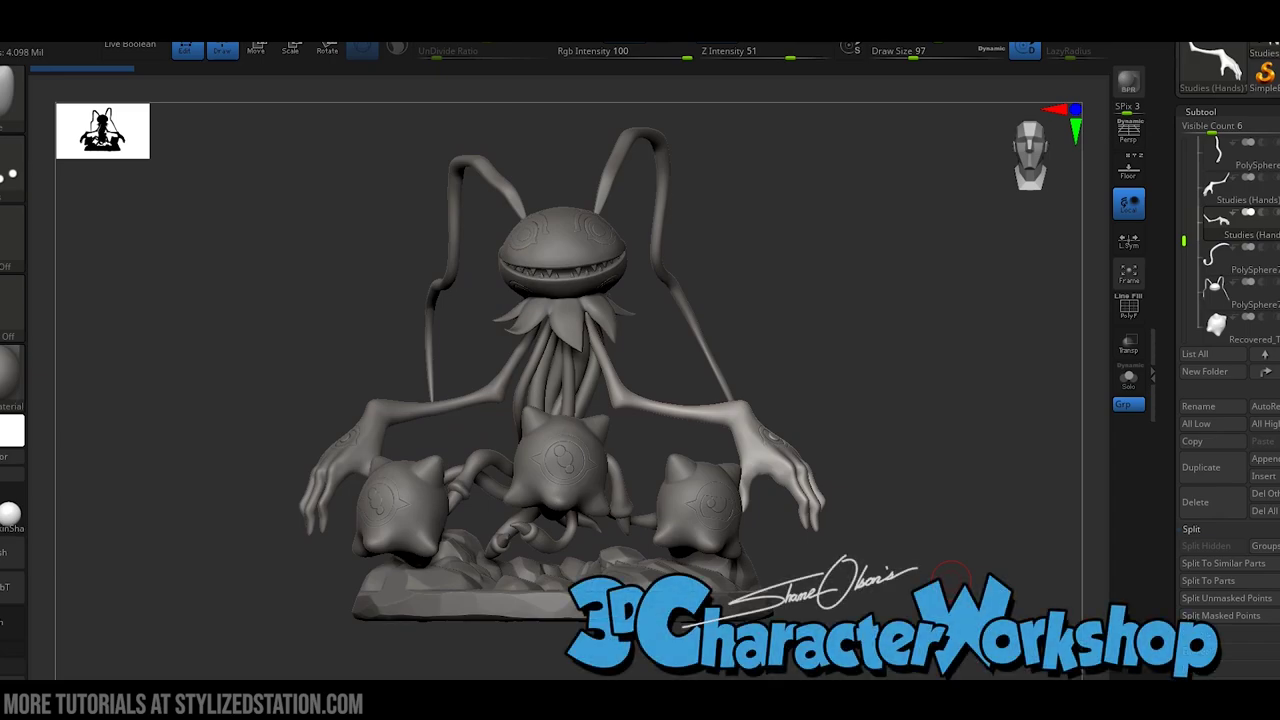
pyautogui.moveTo(948, 480)
pyautogui.mouseDown()
pyautogui.moveTo(846, 443)
pyautogui.moveTo(985, 440)
pyautogui.mouseUp()
pyautogui.moveTo(770, 440); pyautogui.dragTo(901, 428)
pyautogui.keyDown('alt'); pyautogui.moveTo(874, 323); pyautogui.dragTo(849, 362); pyautogui.keyUp('alt')
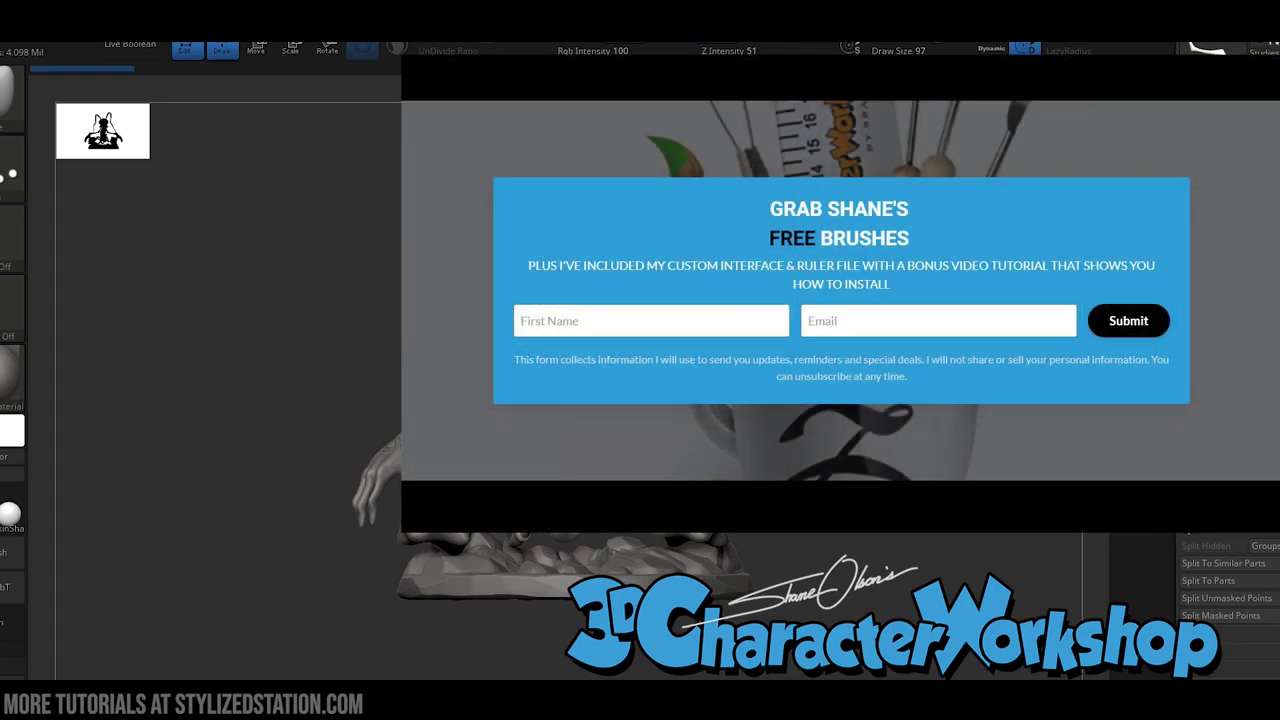
pyautogui.moveTo(800, 310)
pyautogui.mouseDown()
pyautogui.moveTo(881, 389)
pyautogui.moveTo(920, 357)
pyautogui.moveTo(922, 390)
pyautogui.mouseUp()
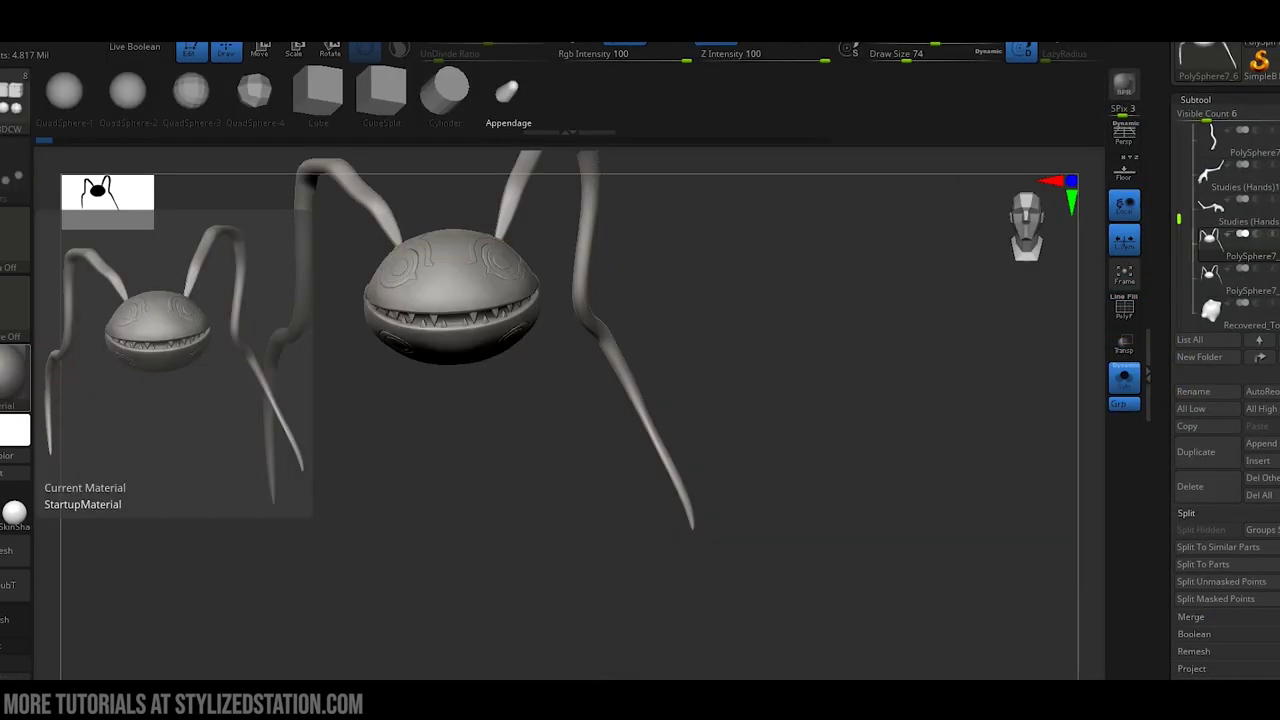
# Bend the appendage below the head into one long sweeping arc with the Bend Curve deformer's control points
pyautogui.moveTo(328, 268); pyautogui.dragTo(474, 284)
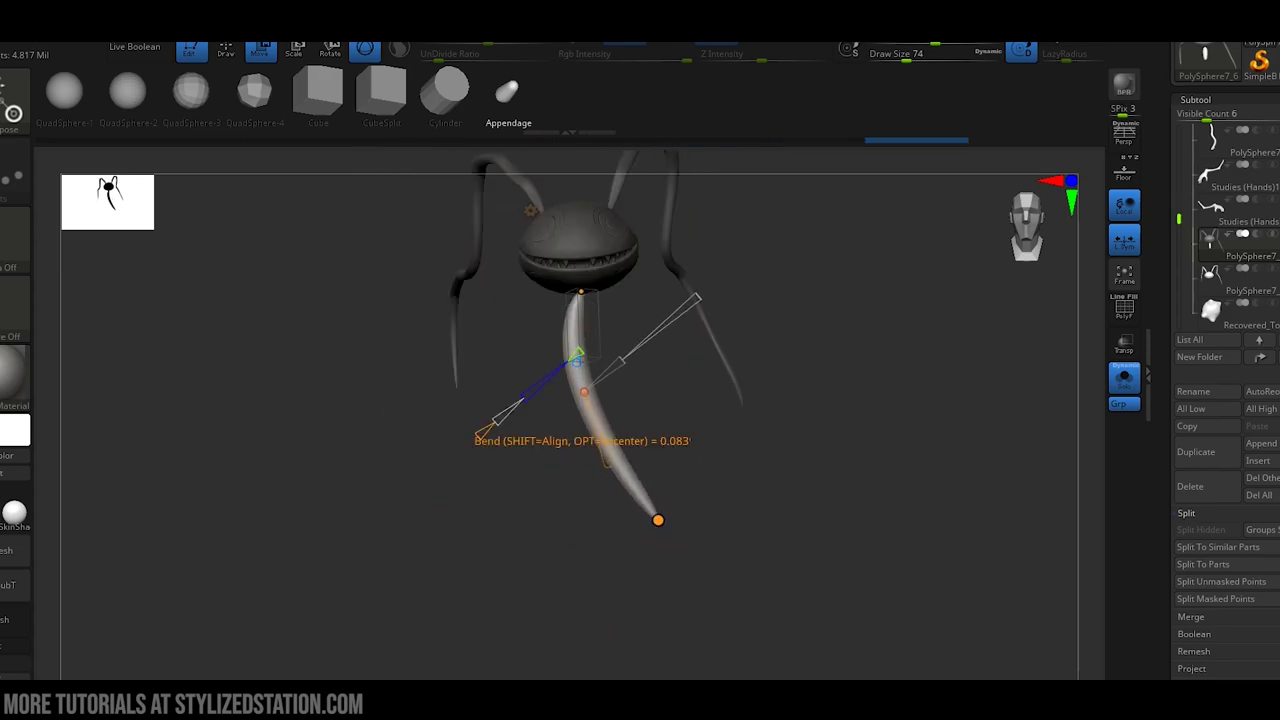
pyautogui.moveTo(658, 520); pyautogui.dragTo(723, 500)
pyautogui.moveTo(597, 406); pyautogui.dragTo(595, 420)
pyautogui.moveTo(721, 501); pyautogui.dragTo(735, 548)
pyautogui.moveTo(597, 426); pyautogui.dragTo(603, 435)
pyautogui.moveTo(735, 548); pyautogui.dragTo(770, 557)
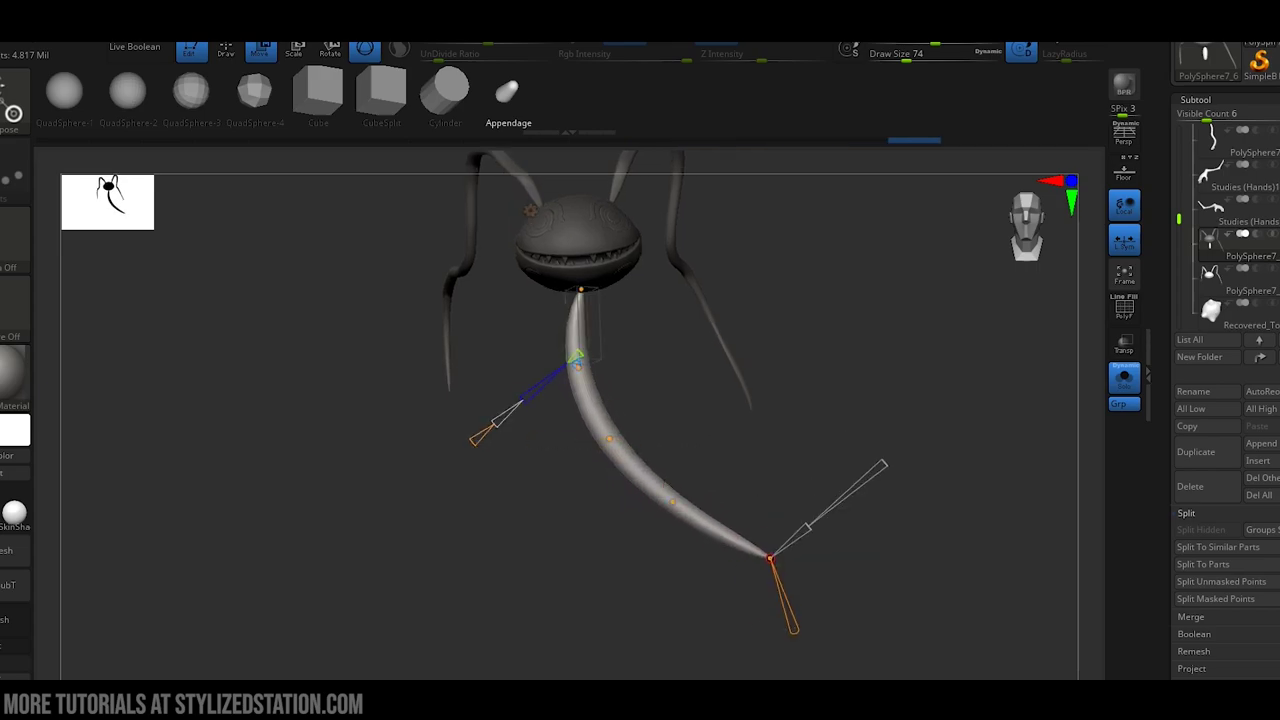
# Counter-bend the lower half of the appendage so it forms an elongated S-shaped tentacle
pyautogui.moveTo(673, 502); pyautogui.dragTo(694, 484)
pyautogui.moveTo(770, 557); pyautogui.dragTo(743, 577)
pyautogui.moveTo(694, 485); pyautogui.dragTo(715, 484)
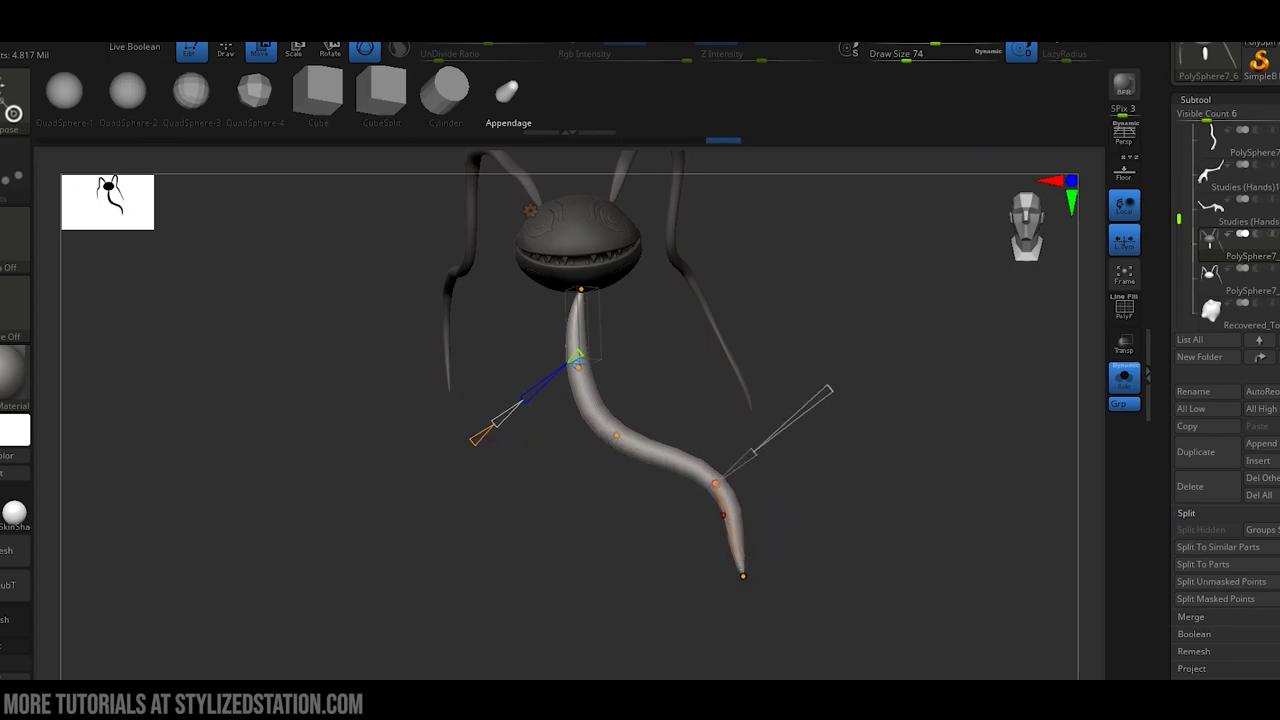
pyautogui.keyDown('alt'); pyautogui.moveTo(800, 580); pyautogui.dragTo(800, 610); pyautogui.keyUp('alt')
pyautogui.moveTo(737, 508); pyautogui.dragTo(744, 508)
pyautogui.moveTo(767, 615); pyautogui.dragTo(743, 634)
pyautogui.moveTo(577, 374); pyautogui.dragTo(562, 387)
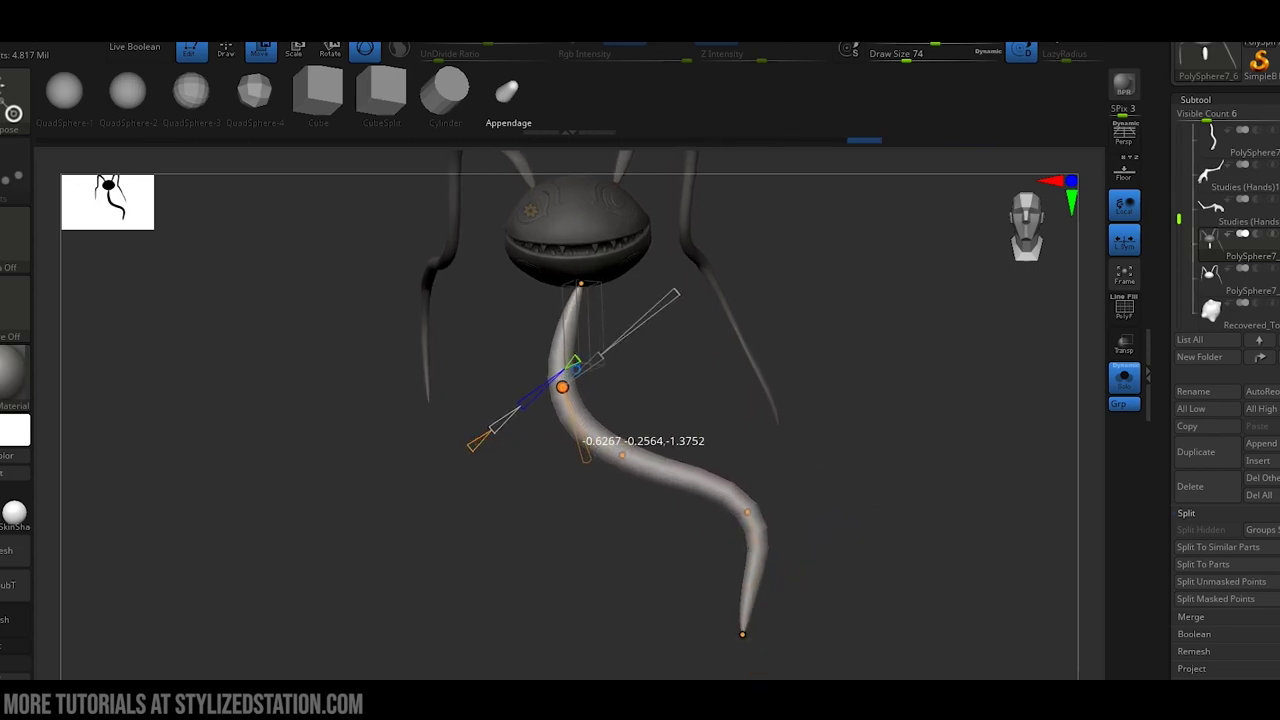
# Add more bend control points along the tentacle and curl its tip back inward
pyautogui.moveTo(840, 560); pyautogui.dragTo(856, 560)
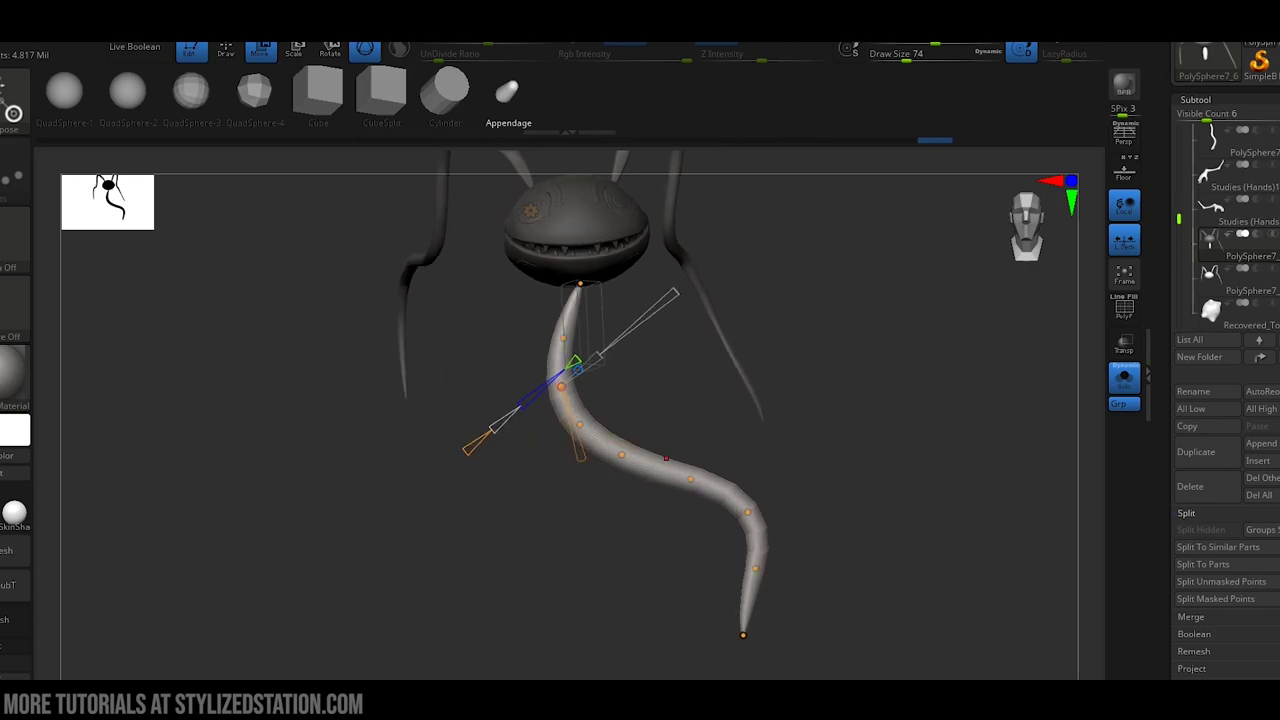
pyautogui.moveTo(700, 477); pyautogui.dragTo(746, 604)
pyautogui.moveTo(850, 585)
pyautogui.mouseDown()
pyautogui.moveTo(872, 585)
pyautogui.moveTo(836, 585)
pyautogui.mouseUp()
pyautogui.moveTo(744, 635); pyautogui.dragTo(728, 626)
pyautogui.moveTo(766, 575); pyautogui.dragTo(770, 583)
pyautogui.moveTo(753, 513); pyautogui.dragTo(757, 511)
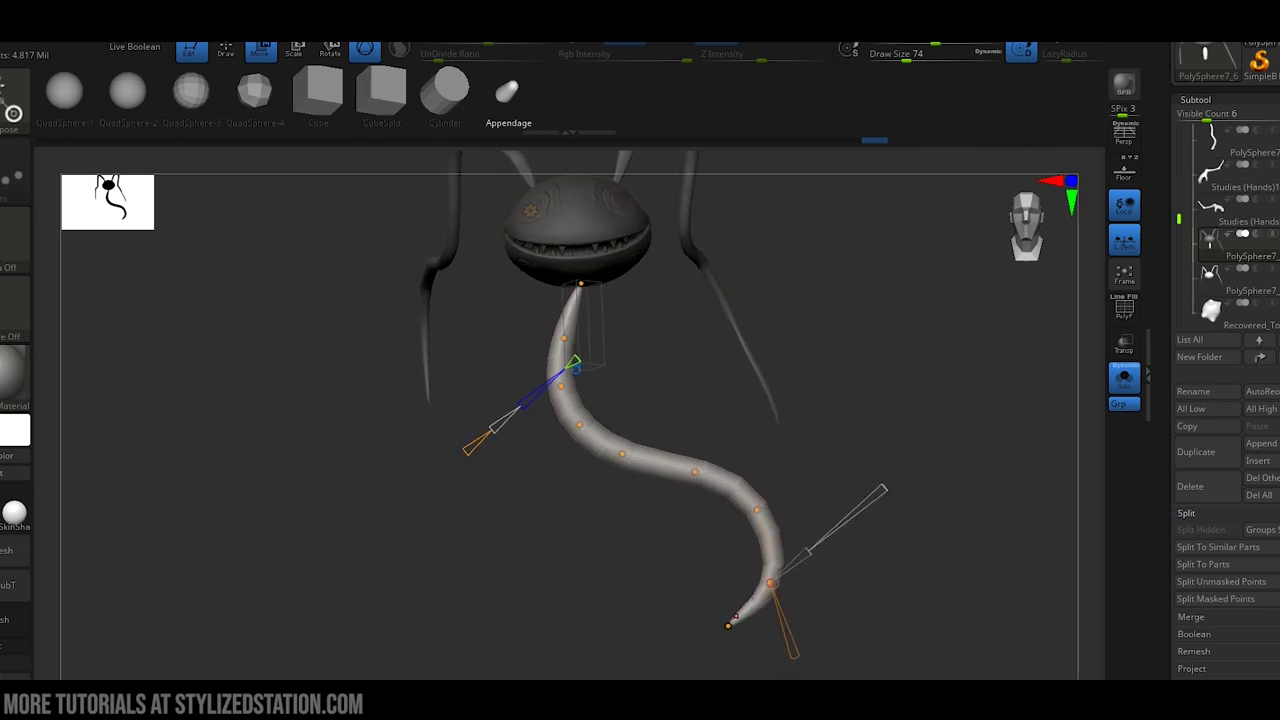
pyautogui.moveTo(728, 626); pyautogui.dragTo(722, 636)
pyautogui.moveTo(757, 511); pyautogui.dragTo(757, 509)
pyautogui.moveTo(722, 635)
pyautogui.mouseDown()
pyautogui.moveTo(809, 371)
pyautogui.moveTo(734, 366)
pyautogui.moveTo(677, 289)
pyautogui.mouseUp()
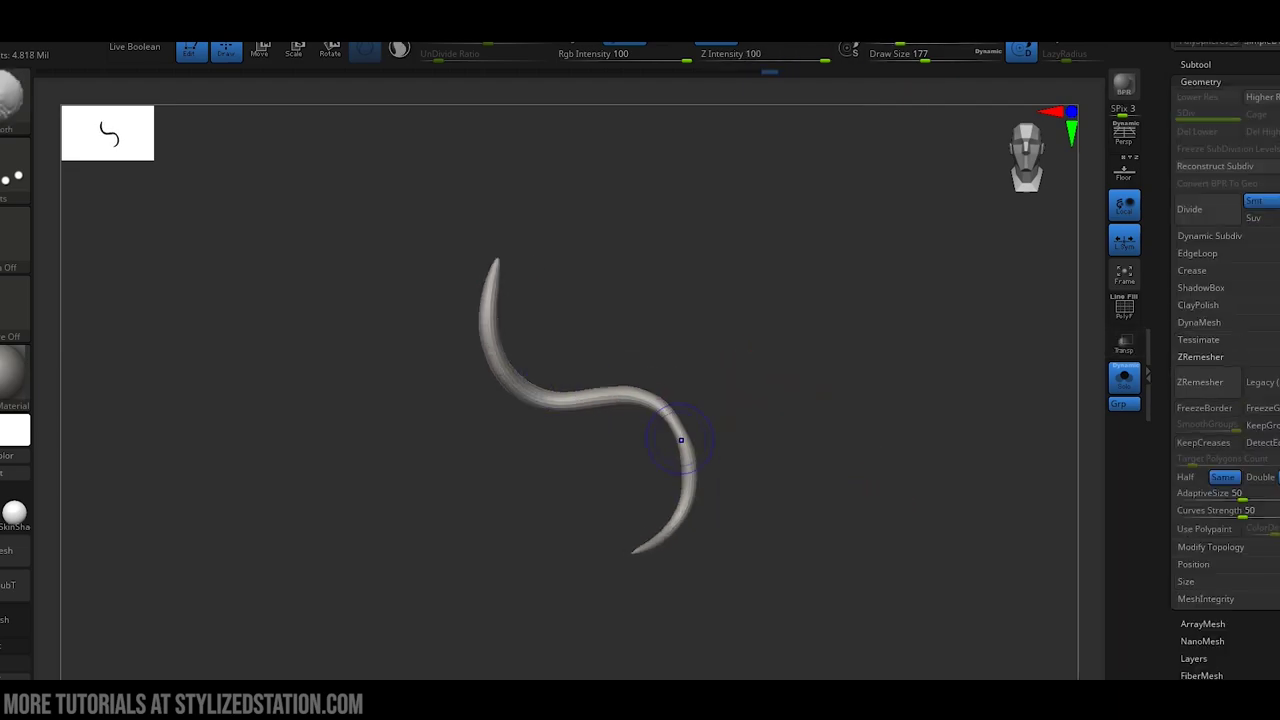
# Subdivide the tentacle once, then lasso-mask its tip and invert the mask so only the tip stays editable
pyautogui.click(1207, 209)
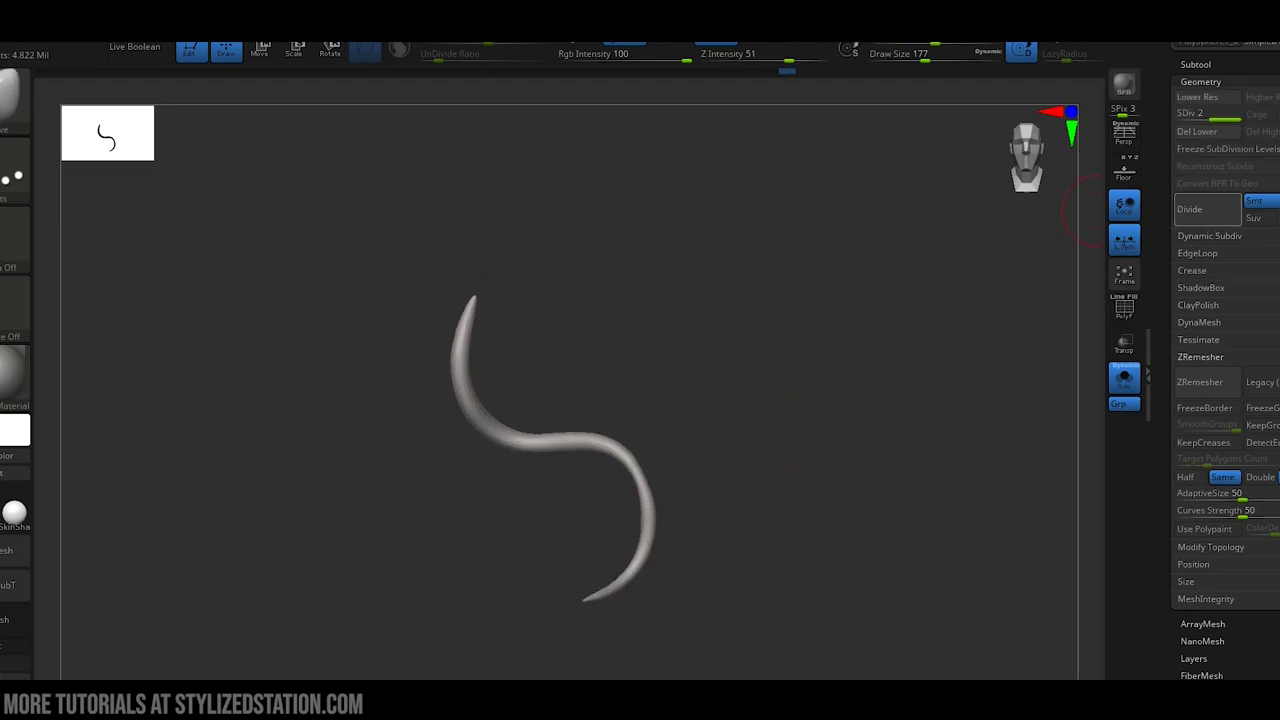
pyautogui.press('shift')
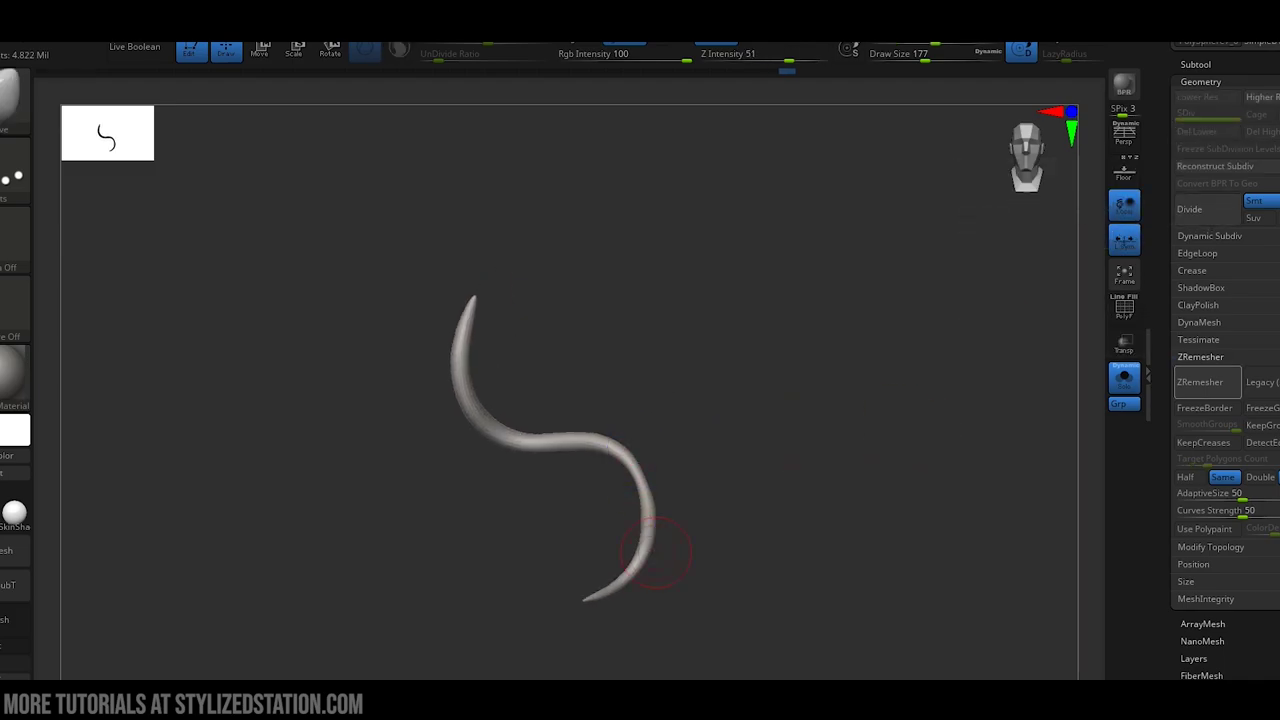
pyautogui.moveTo(770, 520); pyautogui.dragTo(785, 525)
pyautogui.moveTo(800, 590)
pyautogui.keyDown('alt'); pyautogui.mouseDown()
pyautogui.moveTo(837, 417)
pyautogui.moveTo(815, 412)
pyautogui.mouseUp(); pyautogui.keyUp('alt')
pyautogui.hotkey('ctrl', 'shift')
pyautogui.moveTo(536, 538)
pyautogui.keyDown('ctrl'); pyautogui.mouseDown()
pyautogui.moveTo(630, 431)
pyautogui.moveTo(490, 440)
pyautogui.mouseUp(); pyautogui.keyUp('ctrl')
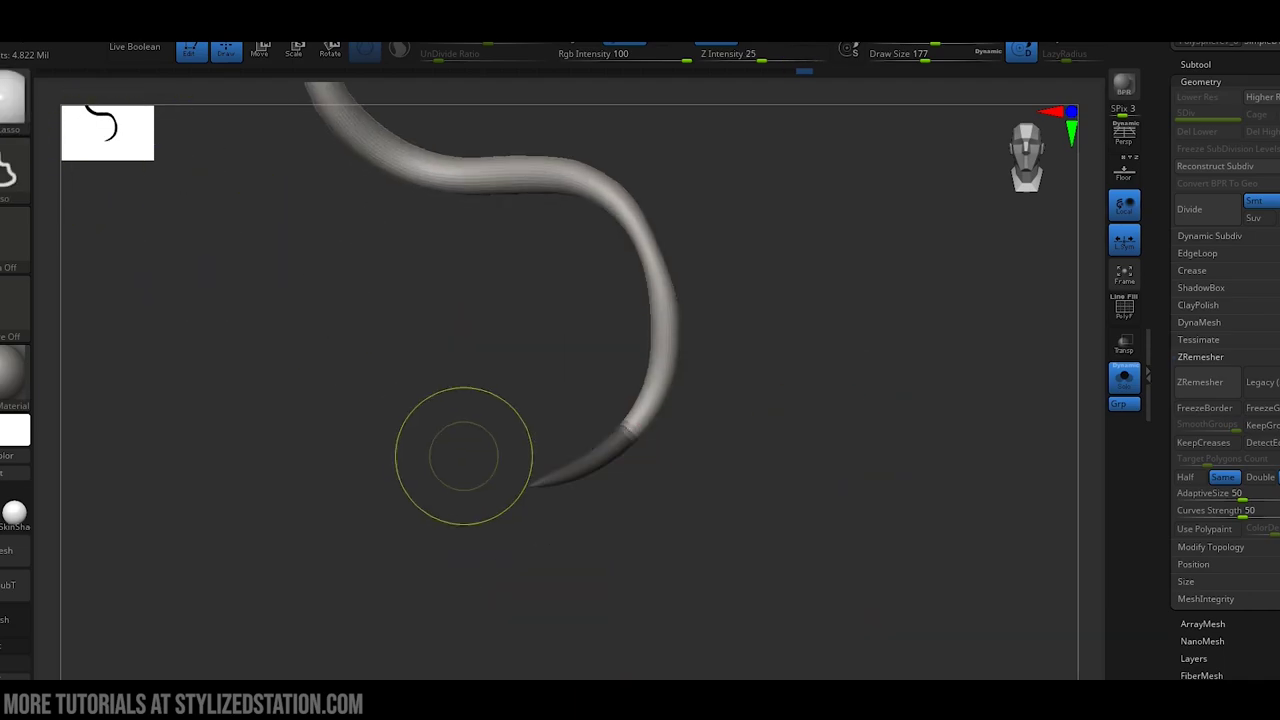
pyautogui.keyDown('ctrl'); pyautogui.click(741, 434); pyautogui.keyUp('ctrl')
# Swell the unmasked tentacle tip with the Inflate deformation and clear the mask
pyautogui.click(1200, 82)
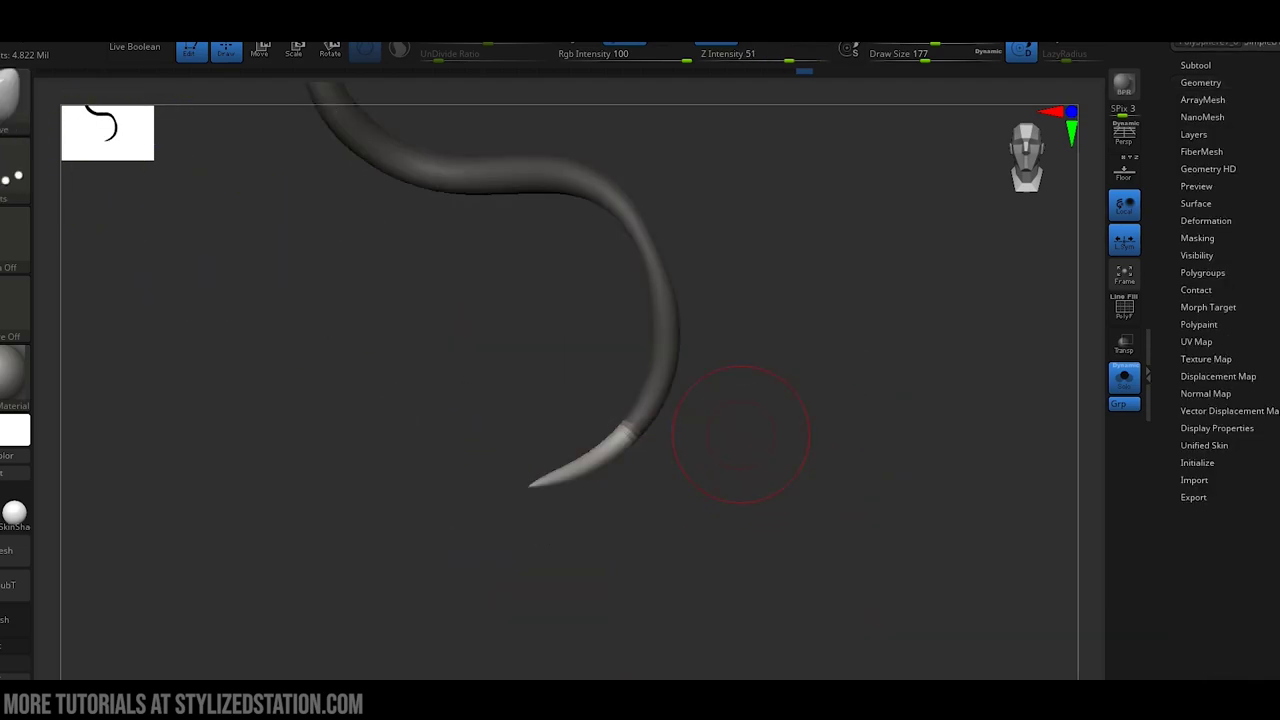
pyautogui.click(1205, 220)
pyautogui.scroll(-4, 1210, 360)
pyautogui.moveTo(1240, 446); pyautogui.dragTo(1268, 446)
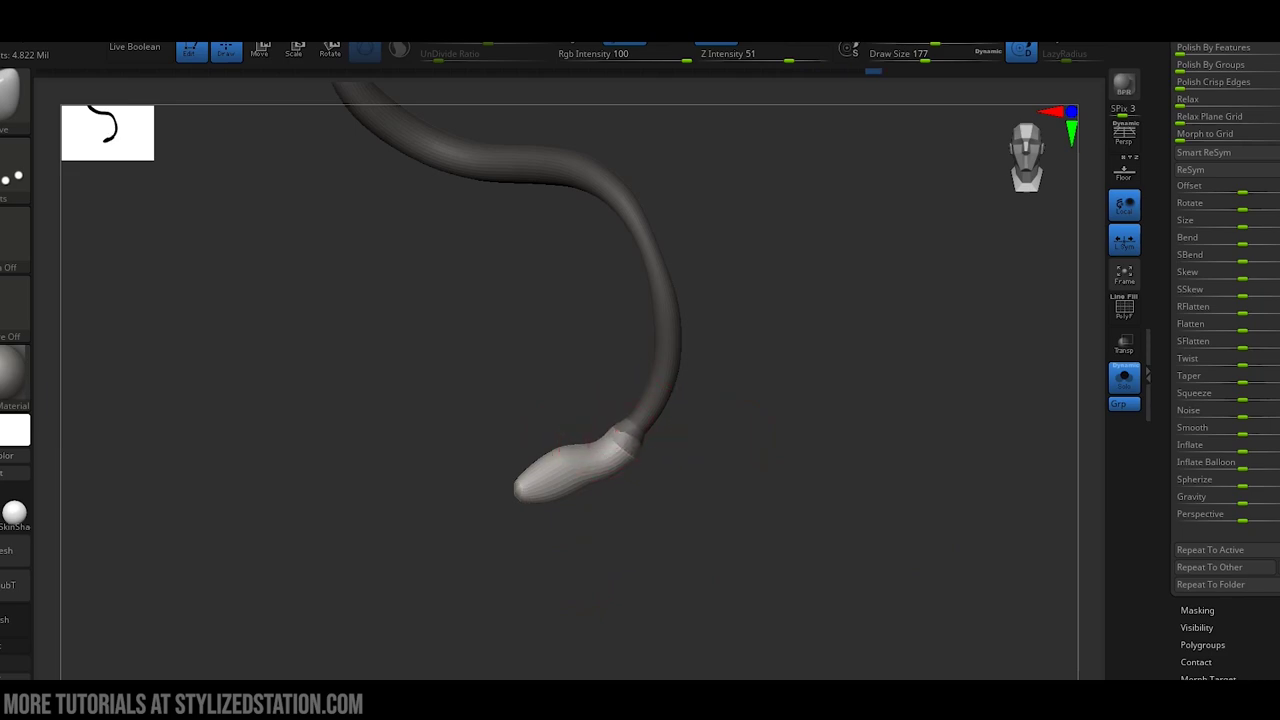
pyautogui.moveTo(617, 430); pyautogui.dragTo(637, 440, button='right')
pyautogui.keyDown('ctrl'); pyautogui.moveTo(692, 383); pyautogui.dragTo(680, 390); pyautogui.keyUp('ctrl')
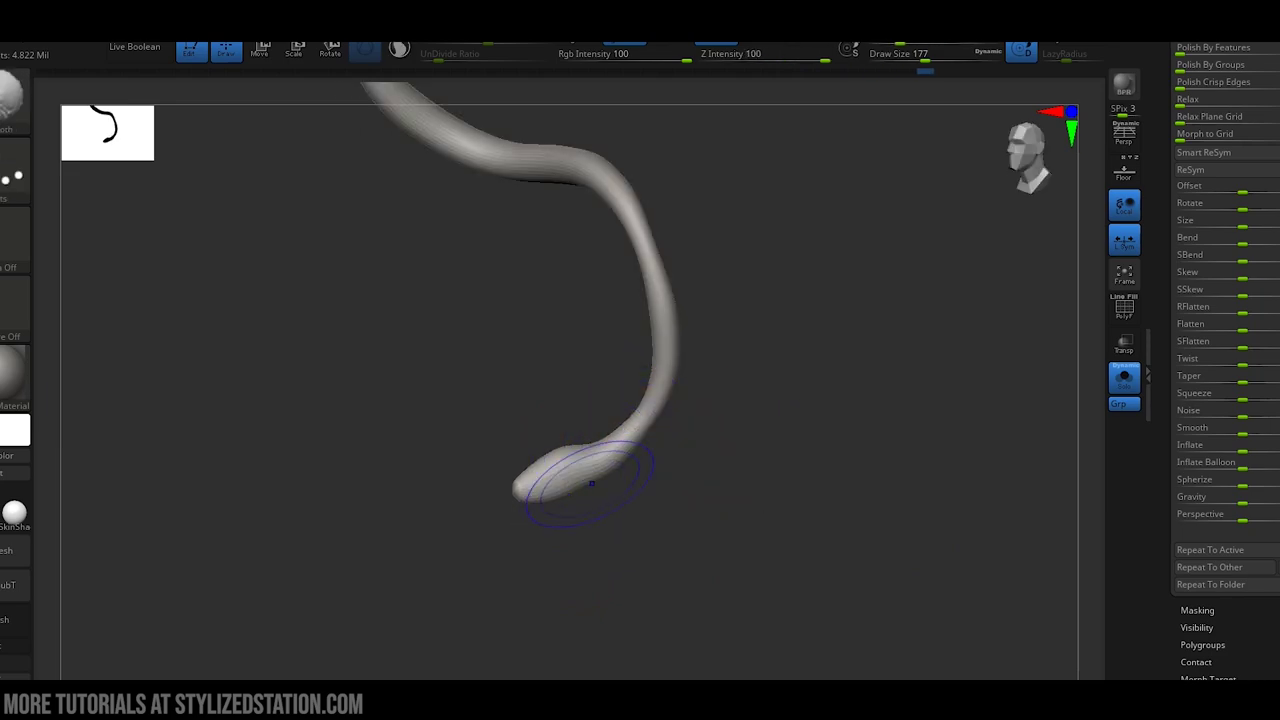
# Smooth the transition between the swollen tip and the thin part of the tentacle
pyautogui.moveTo(613, 470); pyautogui.dragTo(640, 462, button='right')
pyautogui.click(358, 712)
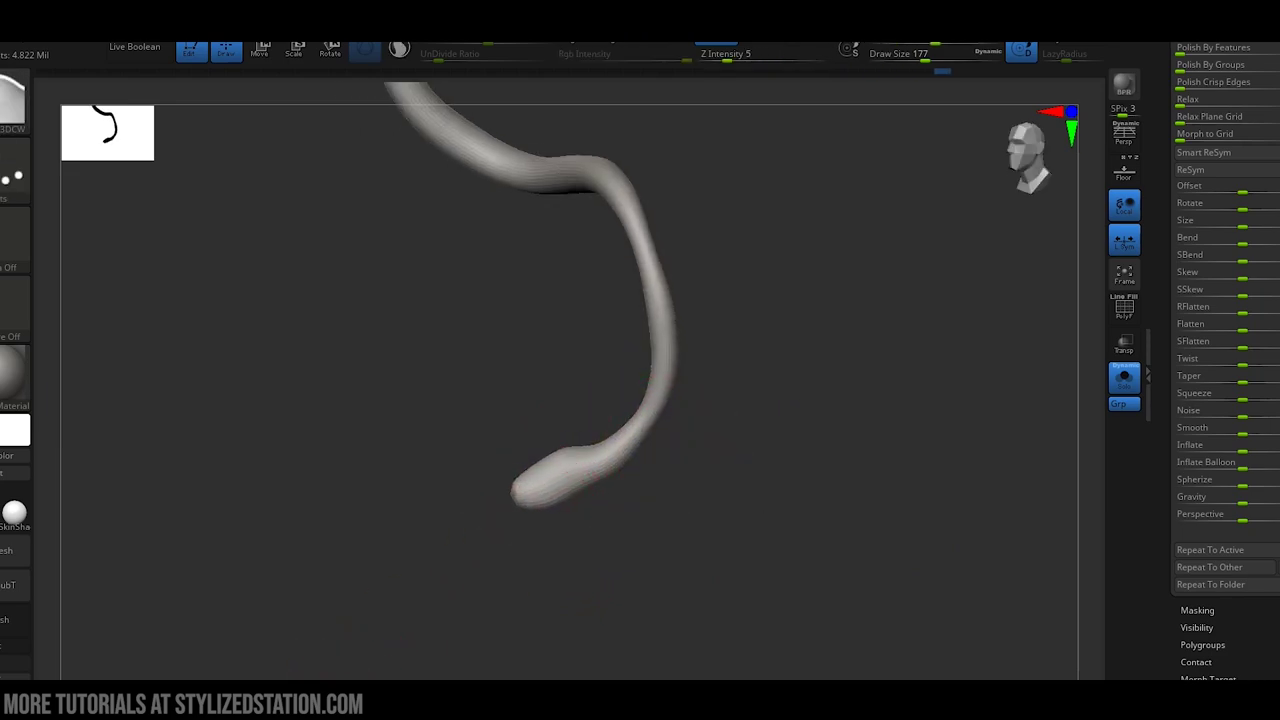
pyautogui.moveTo(575, 523); pyautogui.dragTo(672, 518)
pyautogui.moveTo(630, 442); pyautogui.dragTo(585, 490)
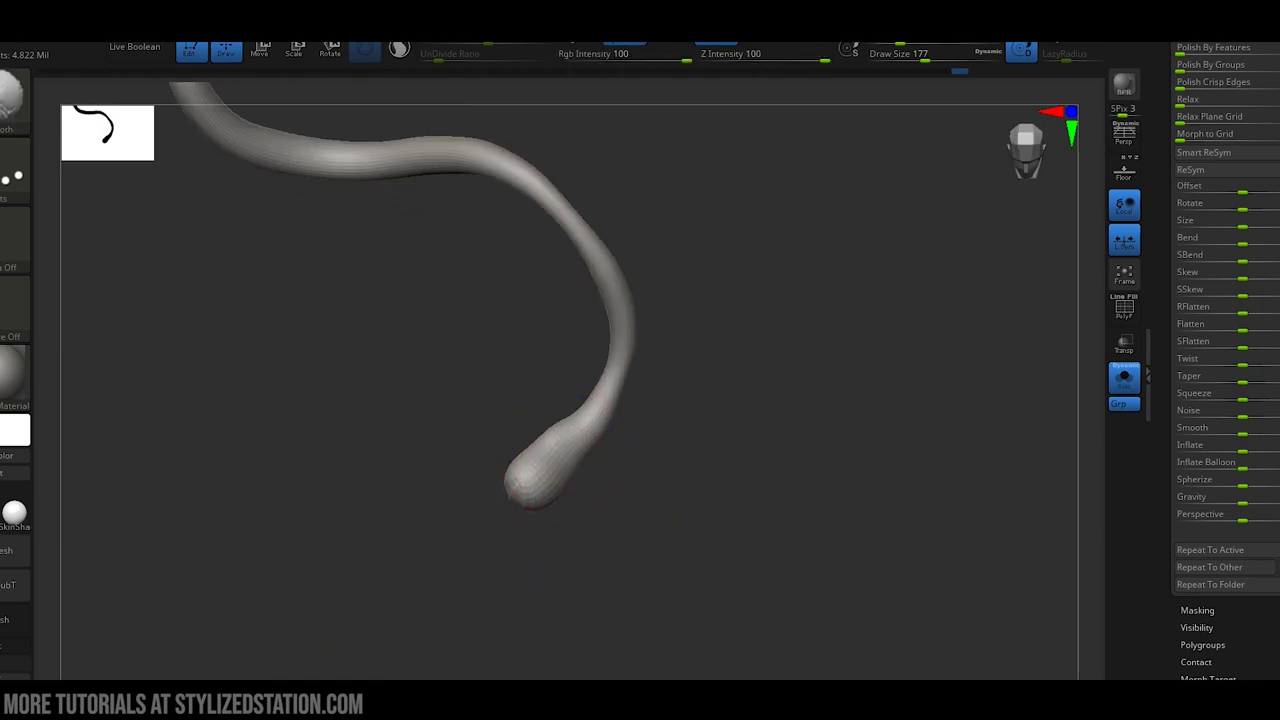
pyautogui.keyDown('shift'); pyautogui.moveTo(588, 421); pyautogui.dragTo(665, 375); pyautogui.keyUp('shift')
pyautogui.keyDown('shift'); pyautogui.moveTo(606, 400); pyautogui.dragTo(545, 462); pyautogui.keyUp('shift')
pyautogui.moveTo(746, 429); pyautogui.dragTo(735, 375)
pyautogui.keyDown('shift'); pyautogui.moveTo(612, 380); pyautogui.dragTo(618, 345); pyautogui.keyUp('shift')
# Reshape and smooth the end of the tentacle into a rounded bulb
pyautogui.moveTo(688, 370); pyautogui.dragTo(613, 430)
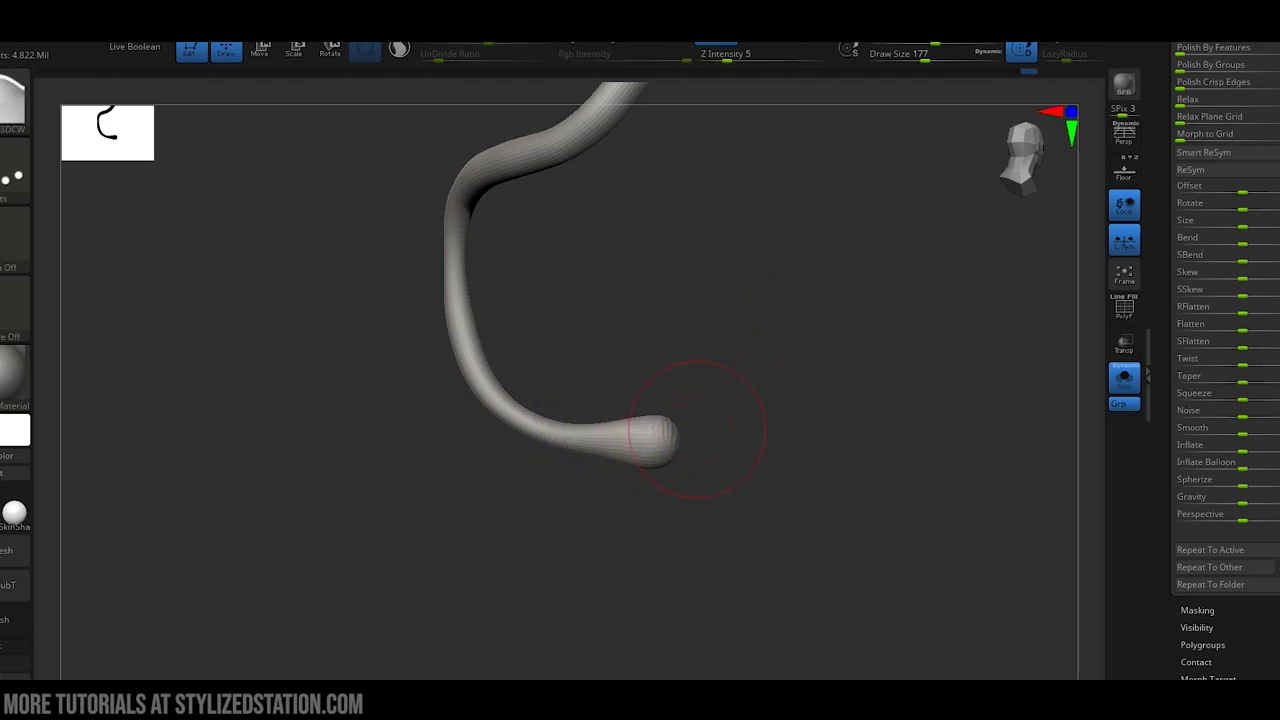
pyautogui.moveTo(740, 430); pyautogui.dragTo(790, 405)
pyautogui.moveTo(672, 432); pyautogui.dragTo(690, 430)
pyautogui.moveTo(775, 385); pyautogui.dragTo(723, 366)
pyautogui.keyDown('shift'); pyautogui.moveTo(655, 435); pyautogui.dragTo(630, 440); pyautogui.keyUp('shift')
# Isolate a round area on the bulb's end with an inverted mask, push it inward as a recessed socket and smooth its rim
pyautogui.moveTo(680, 370); pyautogui.dragTo(871, 434)
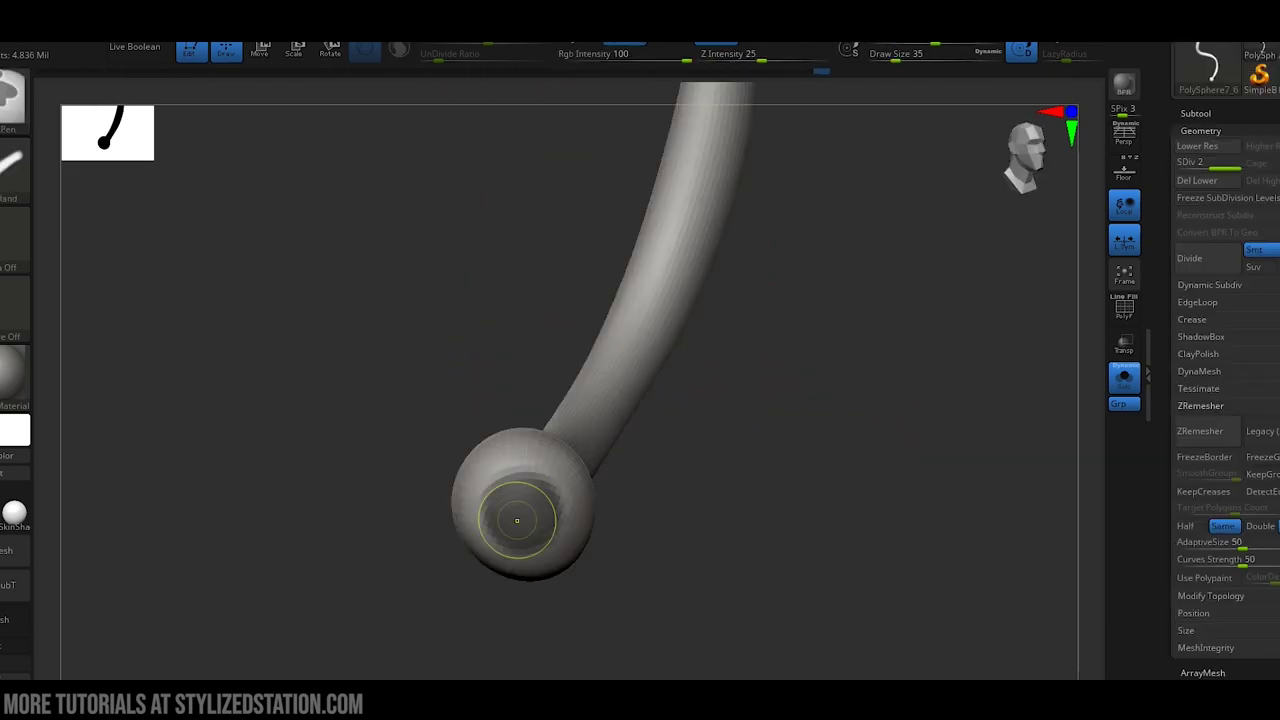
pyautogui.keyDown('ctrl'); pyautogui.click(760, 520); pyautogui.keyUp('ctrl')
pyautogui.moveTo(850, 520)
pyautogui.mouseDown()
pyautogui.moveTo(731, 543)
pyautogui.moveTo(745, 520)
pyautogui.moveTo(870, 500)
pyautogui.moveTo(790, 490)
pyautogui.mouseUp()
pyautogui.press('w')
pyautogui.moveTo(582, 452)
pyautogui.mouseDown()
pyautogui.moveTo(572, 486)
pyautogui.moveTo(530, 515)
pyautogui.mouseUp()
pyautogui.moveTo(760, 490); pyautogui.dragTo(860, 480)
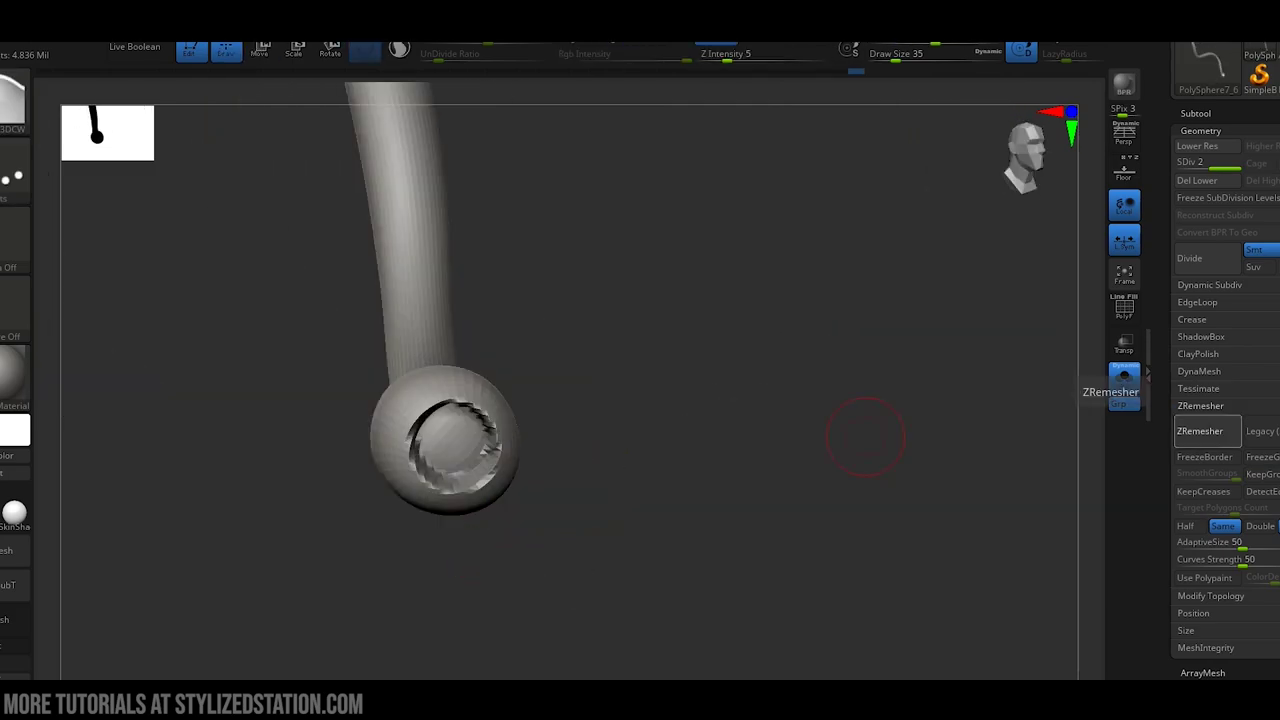
pyautogui.moveTo(757, 508); pyautogui.dragTo(735, 470)
pyautogui.keyDown('shift'); pyautogui.moveTo(430, 415); pyautogui.dragTo(458, 405); pyautogui.keyUp('shift')
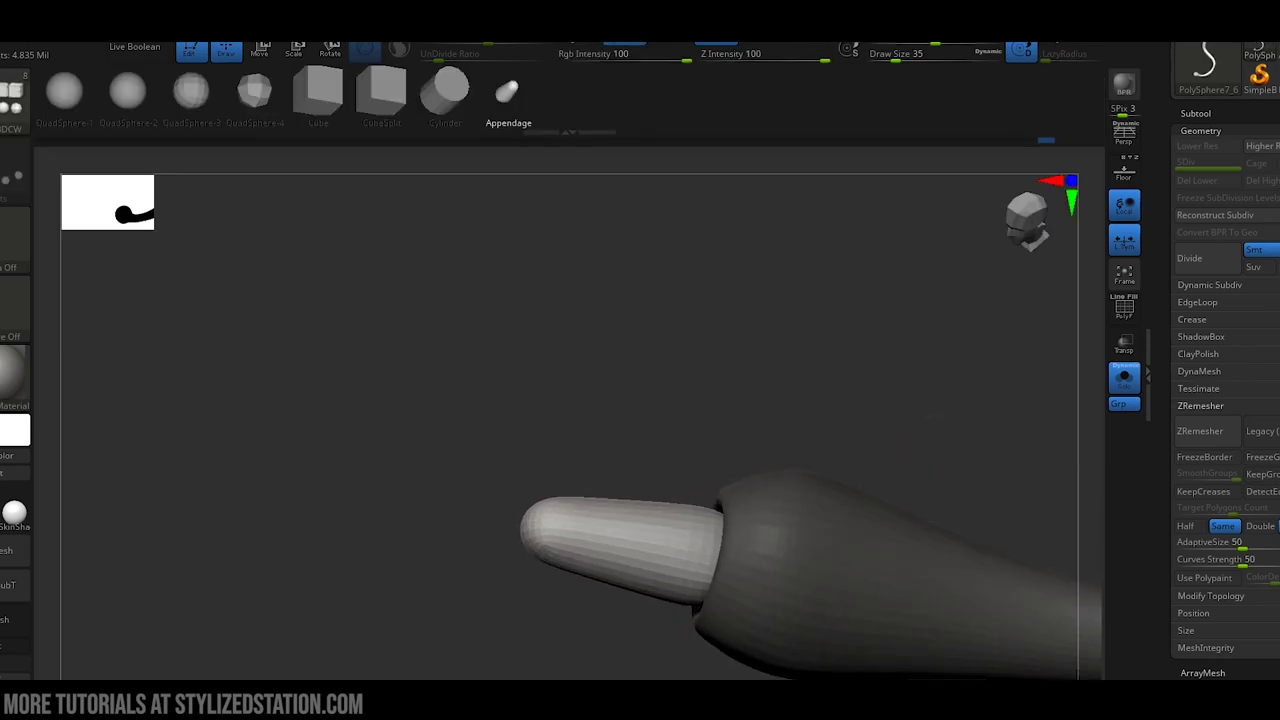
# Bend the spike inserted in the bulb's socket into a curved, pointed claw with the Bend Curve deformer
pyautogui.press('w')
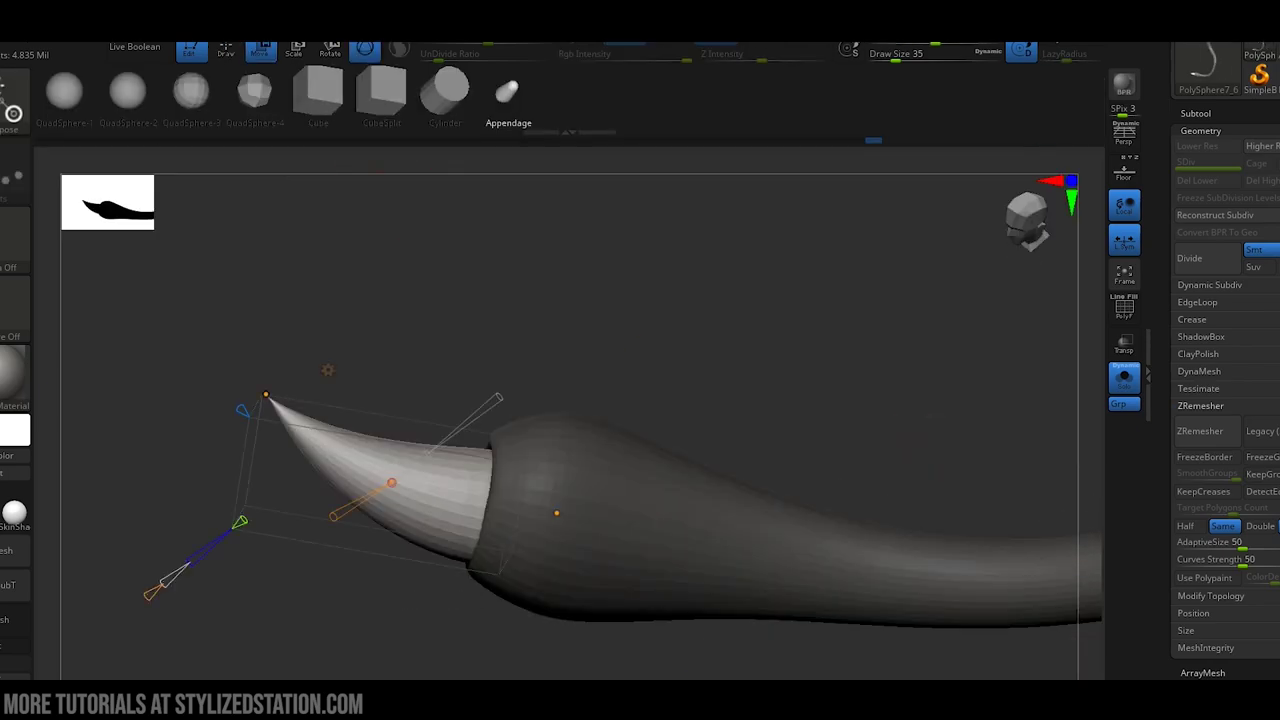
pyautogui.moveTo(330, 360); pyautogui.dragTo(497, 395)
pyautogui.moveTo(556, 512); pyautogui.dragTo(561, 509)
pyautogui.moveTo(800, 300); pyautogui.dragTo(600, 330)
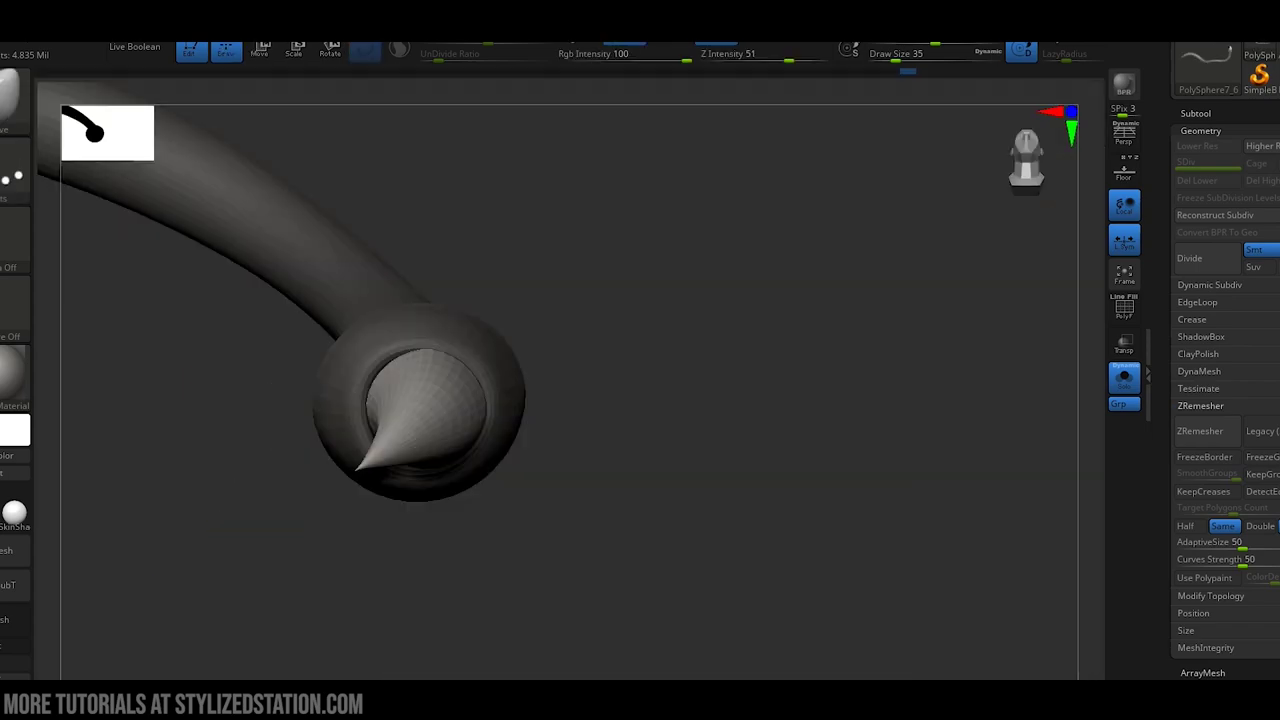
# Refine the claw's base, sides and curved tip with the Move brush, working from several angles
pyautogui.moveTo(750, 300); pyautogui.dragTo(720, 320)
pyautogui.moveTo(372, 437); pyautogui.dragTo(375, 385, button='right')
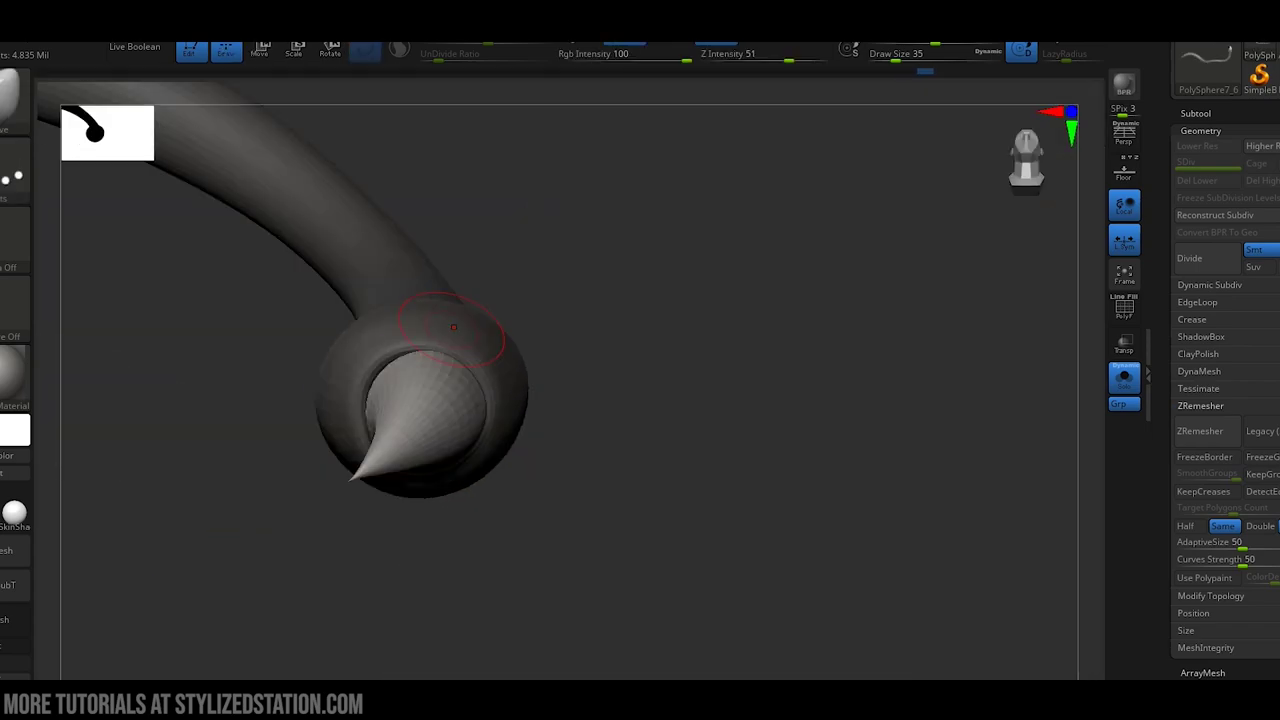
pyautogui.moveTo(580, 250); pyautogui.dragTo(590, 350)
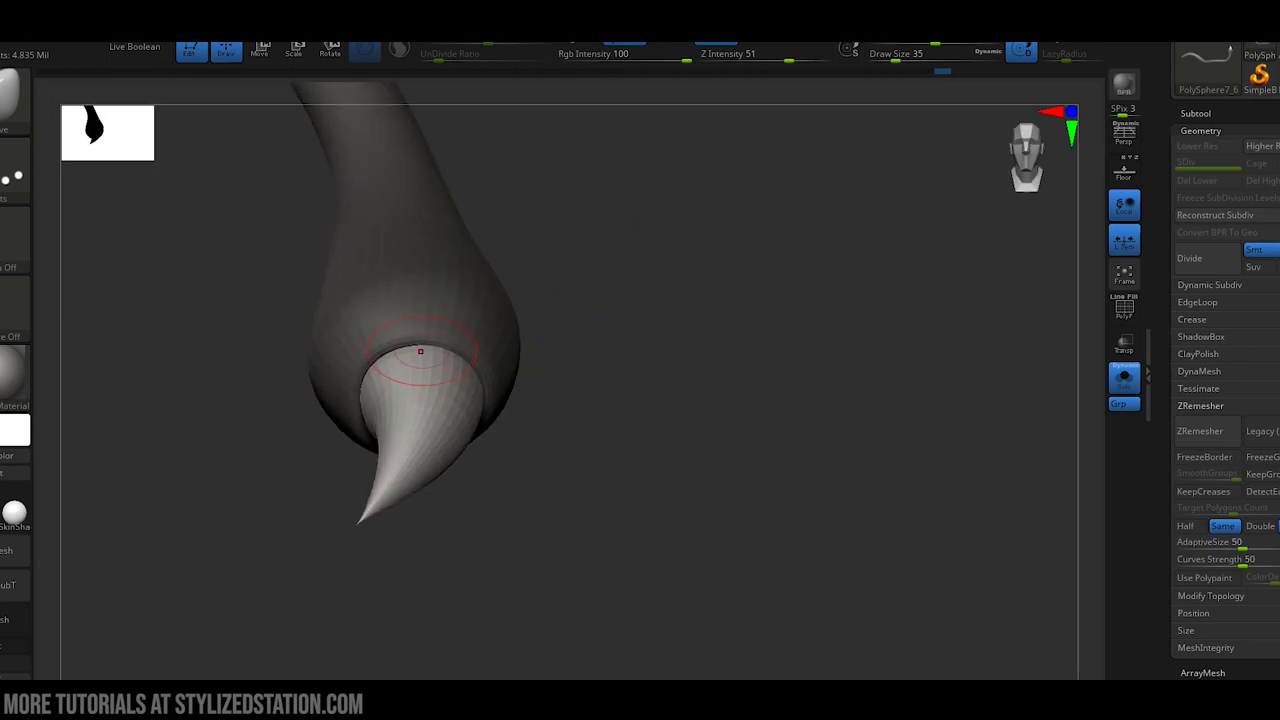
pyautogui.moveTo(365, 500); pyautogui.dragTo(378, 510)
pyautogui.moveTo(600, 380)
pyautogui.mouseDown()
pyautogui.moveTo(609, 277)
pyautogui.moveTo(600, 378)
pyautogui.moveTo(486, 357)
pyautogui.moveTo(470, 340)
pyautogui.mouseUp()
pyautogui.moveTo(302, 277)
pyautogui.mouseDown()
pyautogui.moveTo(334, 286)
pyautogui.moveTo(300, 286)
pyautogui.moveTo(329, 286)
pyautogui.moveTo(351, 251)
pyautogui.moveTo(430, 280)
pyautogui.moveTo(471, 372)
pyautogui.mouseUp()
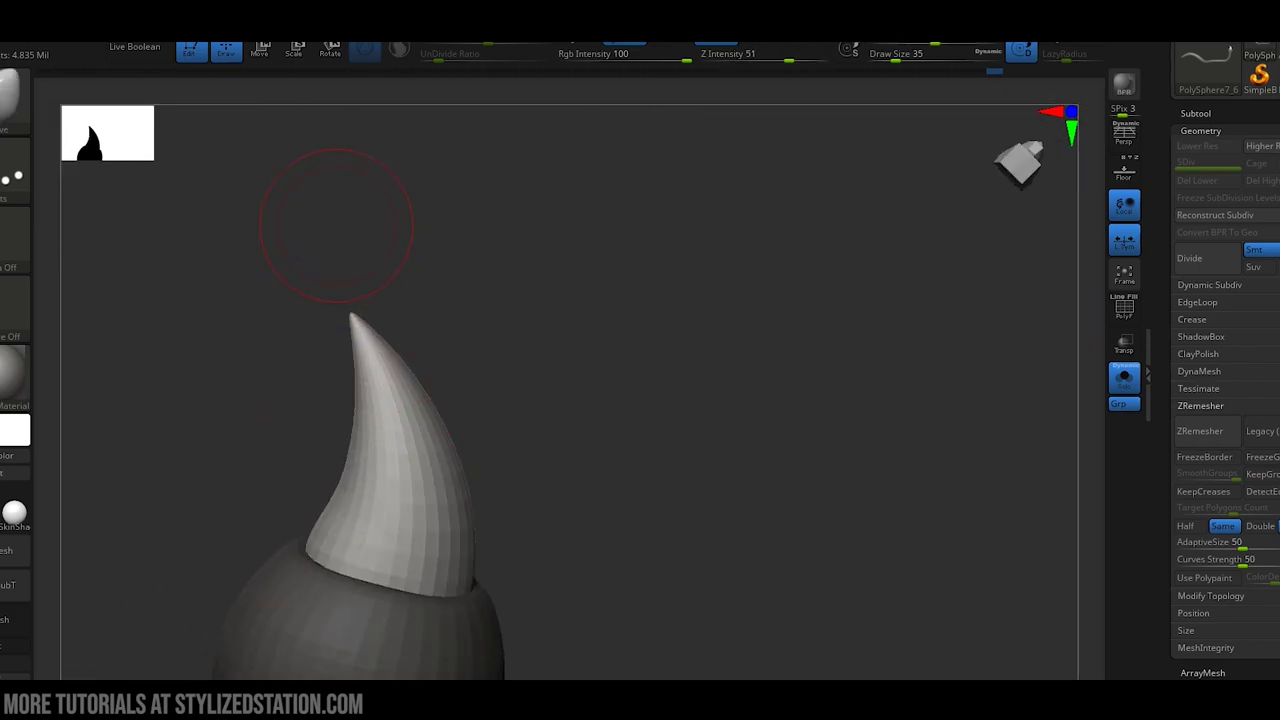
pyautogui.moveTo(336, 225)
pyautogui.mouseDown()
pyautogui.moveTo(500, 329)
pyautogui.moveTo(568, 405)
pyautogui.moveTo(354, 337)
pyautogui.moveTo(520, 280)
pyautogui.moveTo(625, 507)
pyautogui.moveTo(343, 343)
pyautogui.moveTo(700, 290)
pyautogui.moveTo(457, 400)
pyautogui.mouseUp()
pyautogui.moveTo(631, 400); pyautogui.dragTo(612, 250)
pyautogui.click(909, 58)
pyautogui.moveTo(900, 240); pyautogui.dragTo(735, 280)
pyautogui.moveTo(620, 400); pyautogui.dragTo(410, 300)
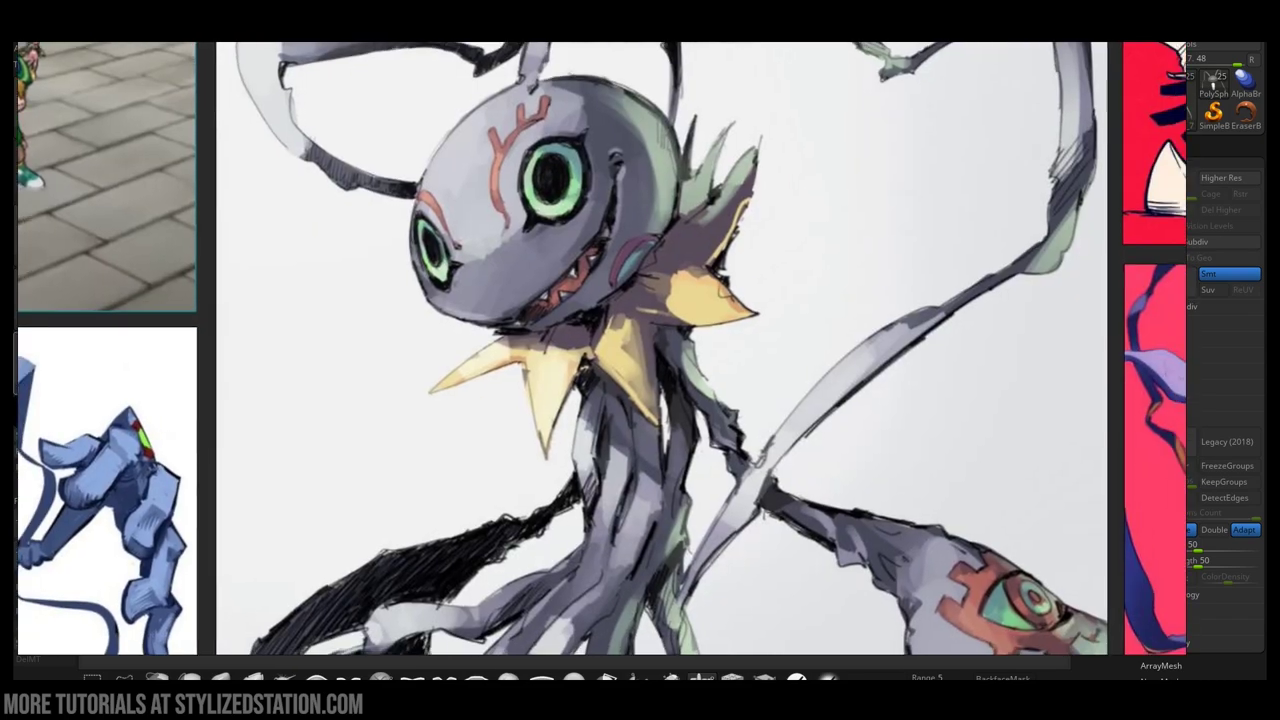
# Taper the appendage inserted below the head to a sharp point with the Taper deformer and accept the result
pyautogui.press('w')
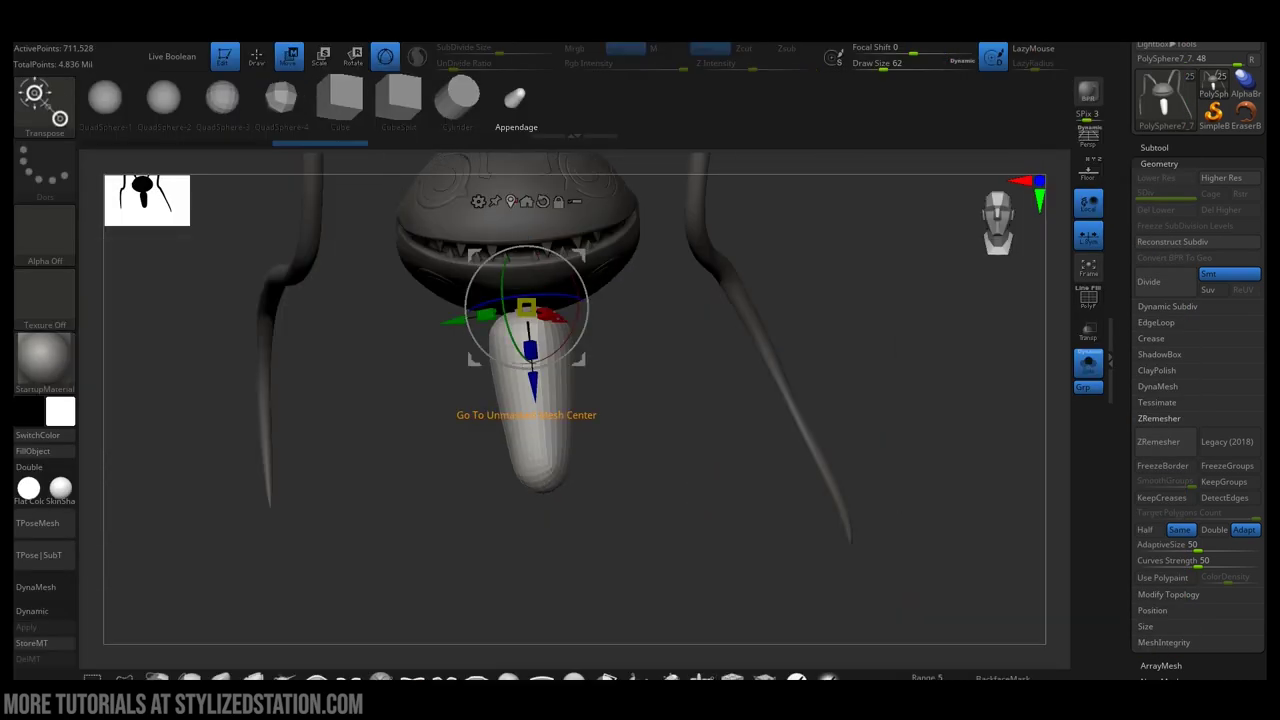
pyautogui.click(526, 201)
pyautogui.click(483, 293)
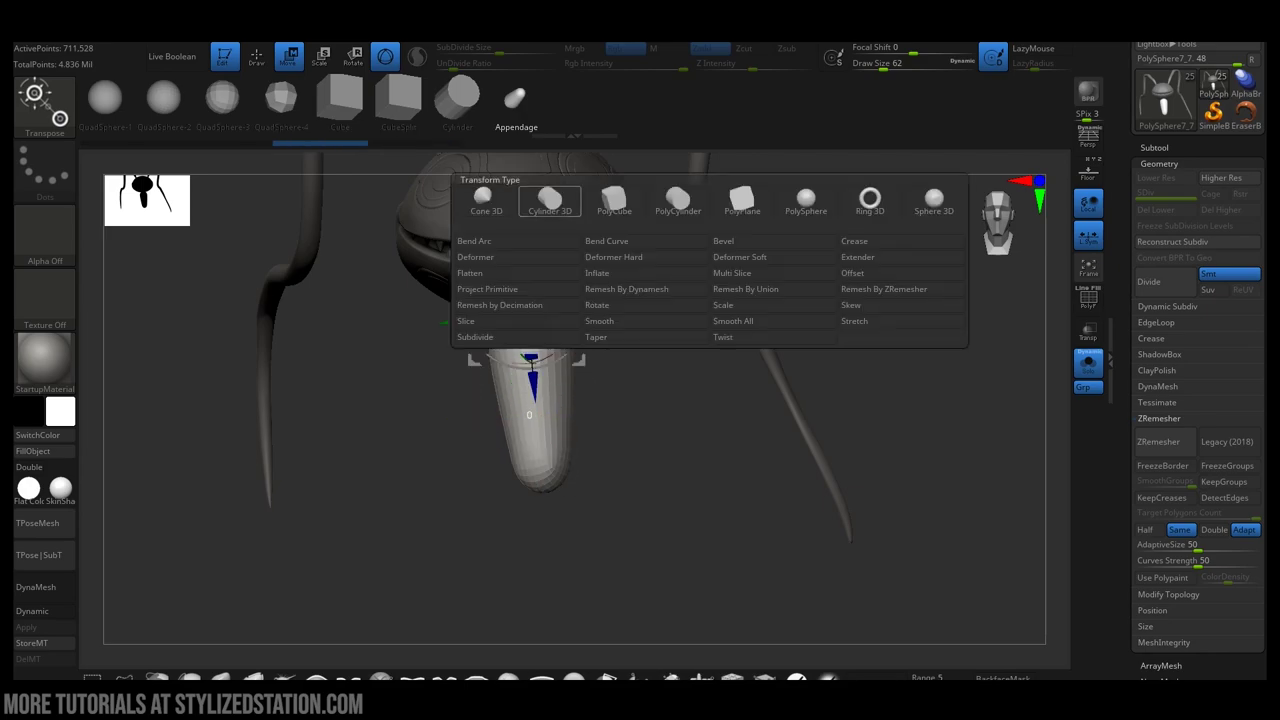
pyautogui.click(617, 337)
pyautogui.moveTo(520, 520); pyautogui.dragTo(526, 455)
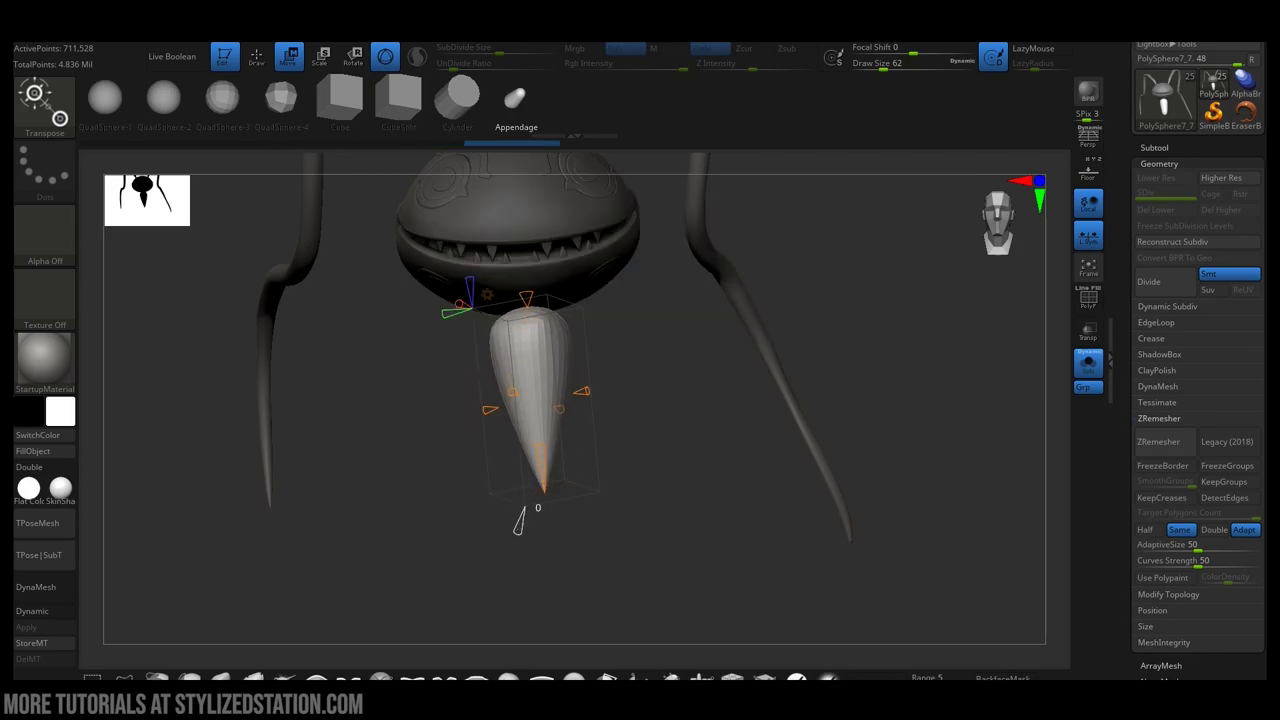
pyautogui.moveTo(660, 430); pyautogui.dragTo(480, 420)
pyautogui.click(487, 294)
pyautogui.click(485, 294)
pyautogui.click(488, 291)
# Flatten the upper side of the tapered spike below the head with a straight ClipCurve cut along its length
pyautogui.moveTo(650, 445); pyautogui.dragTo(588, 441)
pyautogui.keyDown('alt'); pyautogui.moveTo(520, 475); pyautogui.dragTo(539, 392); pyautogui.keyUp('alt')
pyautogui.moveTo(604, 280); pyautogui.dragTo(616, 332)
pyautogui.keyDown('alt'); pyautogui.moveTo(569, 240); pyautogui.dragTo(583, 297, button='right'); pyautogui.keyUp('alt')
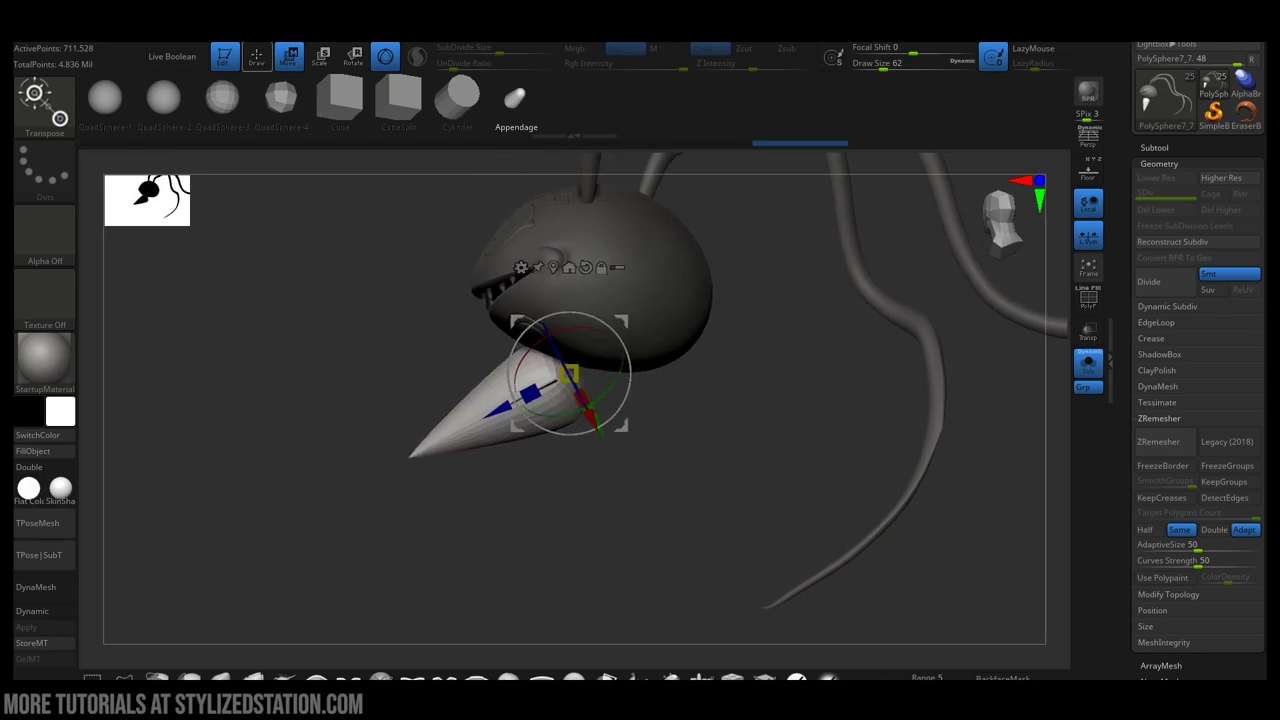
pyautogui.press('q')
pyautogui.keyDown('ctrl'); pyautogui.keyDown('shift'); pyautogui.click(44, 108); pyautogui.keyUp('shift'); pyautogui.keyUp('ctrl')
pyautogui.click(126, 117)
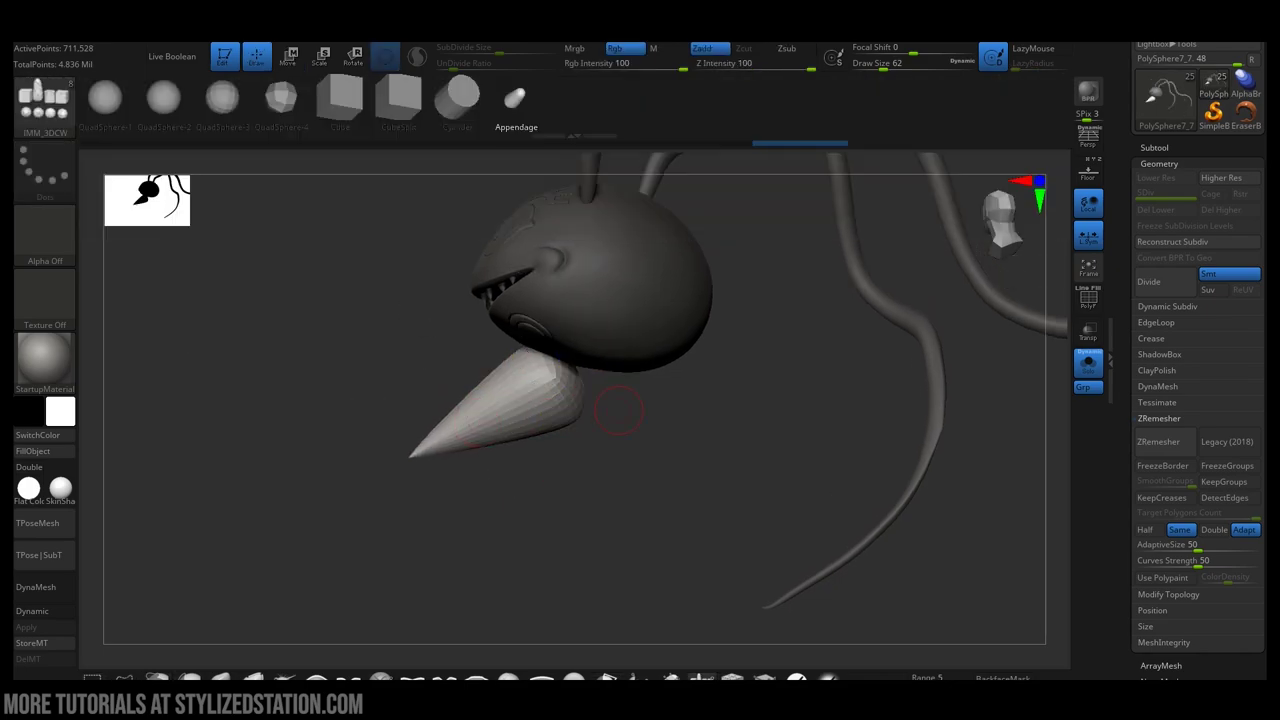
pyautogui.keyDown('ctrl'); pyautogui.keyDown('shift'); pyautogui.moveTo(660, 360); pyautogui.dragTo(313, 504); pyautogui.keyUp('shift'); pyautogui.keyUp('ctrl')
pyautogui.keyDown('ctrl'); pyautogui.keyDown('shift'); pyautogui.moveTo(322, 506); pyautogui.dragTo(677, 205); pyautogui.keyUp('shift'); pyautogui.keyUp('ctrl')
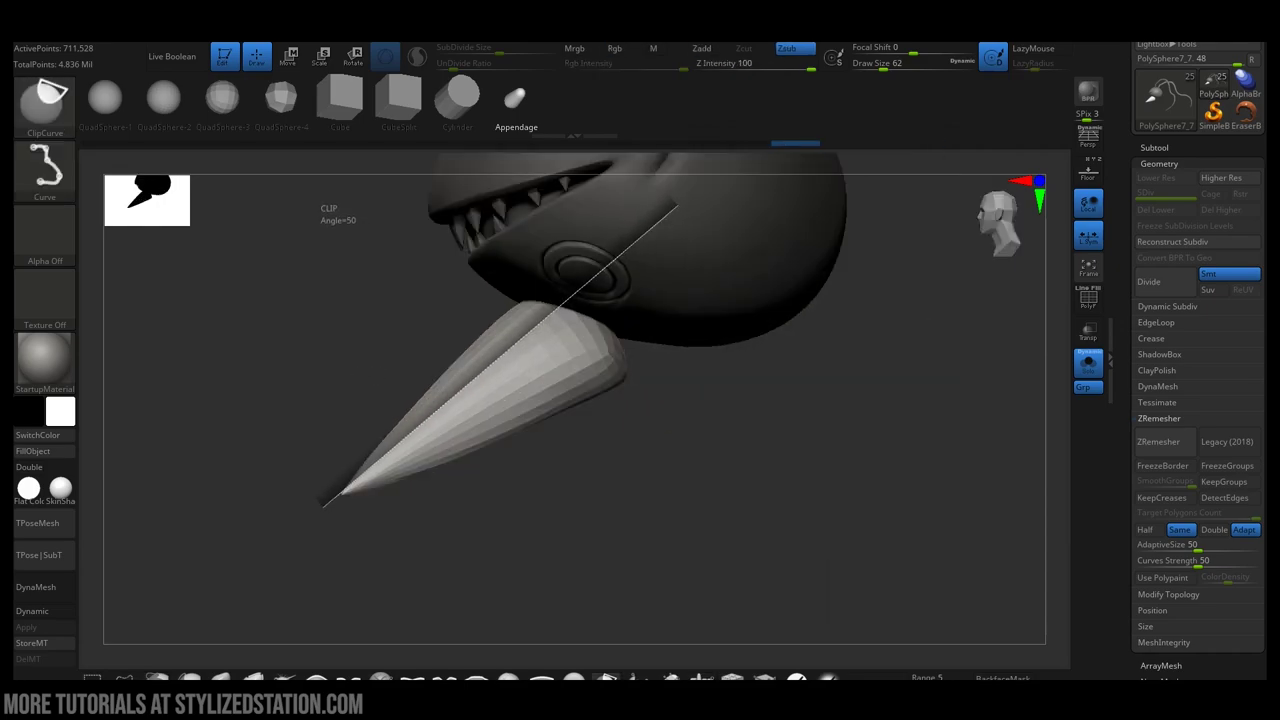
pyautogui.keyDown('ctrl'); pyautogui.keyDown('shift'); pyautogui.moveTo(322, 505); pyautogui.dragTo(322, 505); pyautogui.keyUp('shift'); pyautogui.keyUp('ctrl')
pyautogui.moveTo(640, 457); pyautogui.dragTo(579, 341)
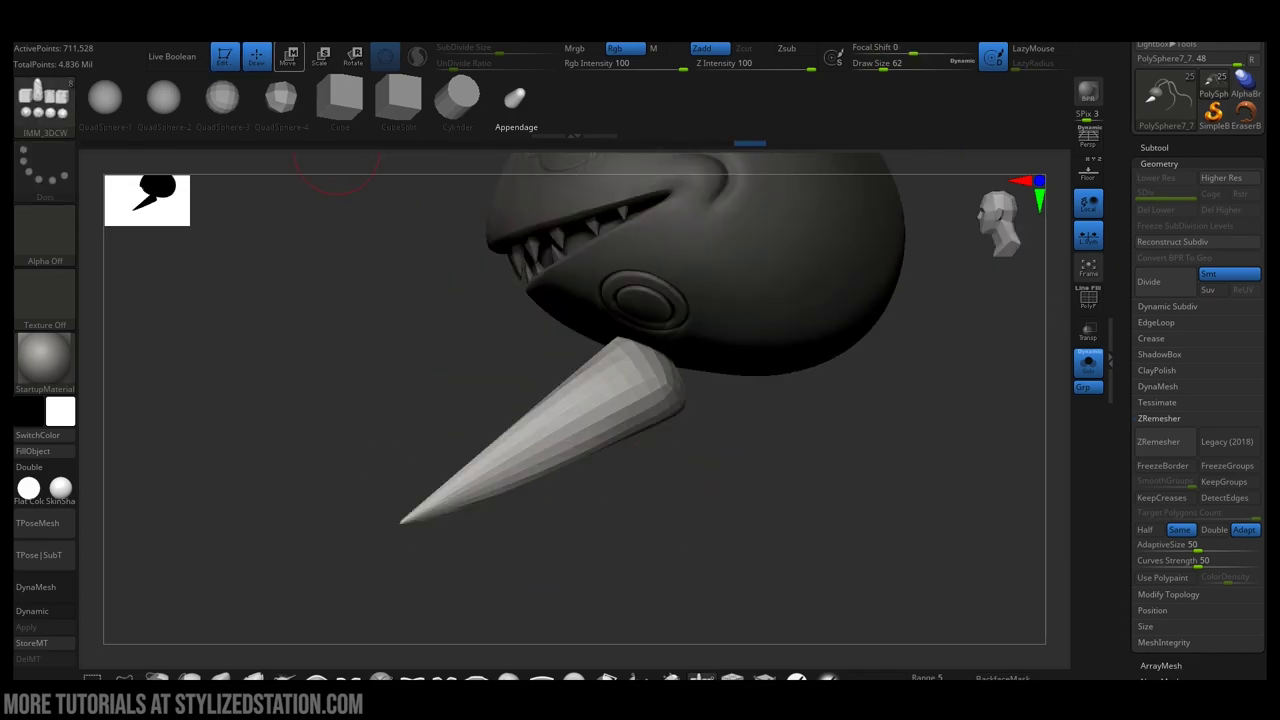
# Curve the flattened spike below the head with the Bend Curve deformer
pyautogui.click(290, 56)
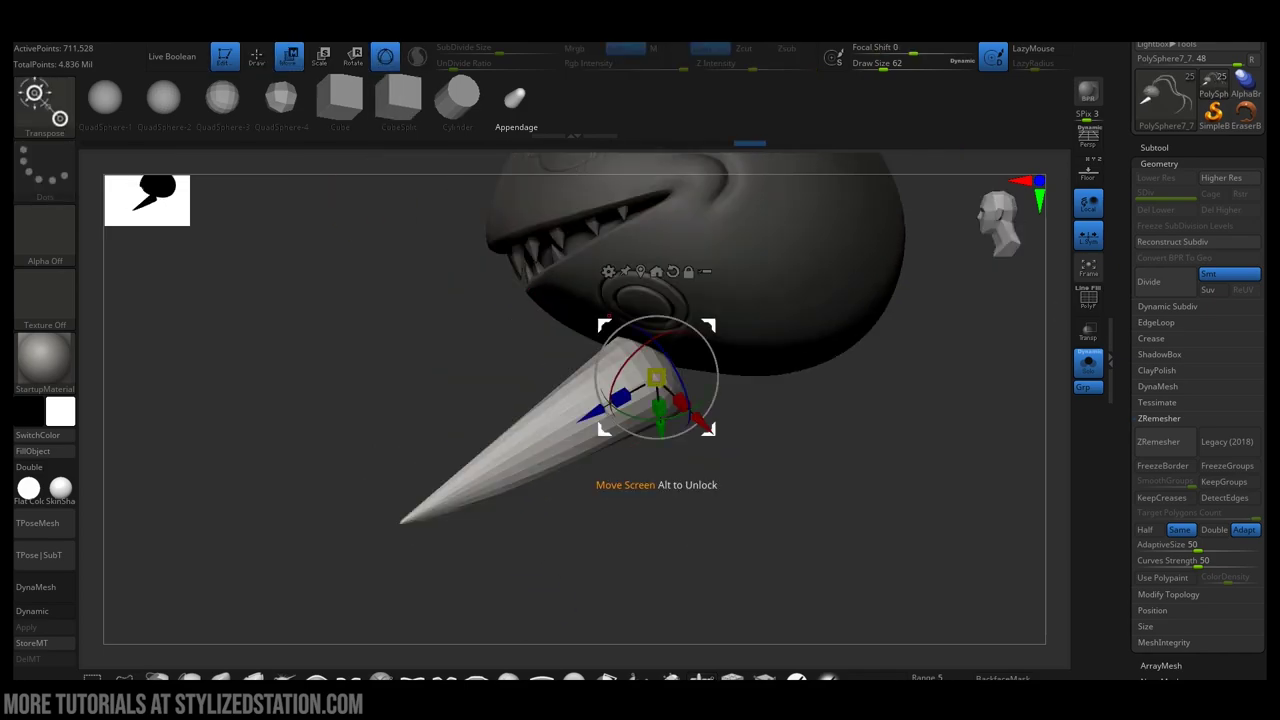
pyautogui.click(609, 271)
pyautogui.click(775, 309)
pyautogui.moveTo(760, 500)
pyautogui.mouseDown()
pyautogui.moveTo(880, 505)
pyautogui.moveTo(755, 495)
pyautogui.mouseUp()
pyautogui.moveTo(530, 445); pyautogui.dragTo(543, 466)
pyautogui.click(670, 362)
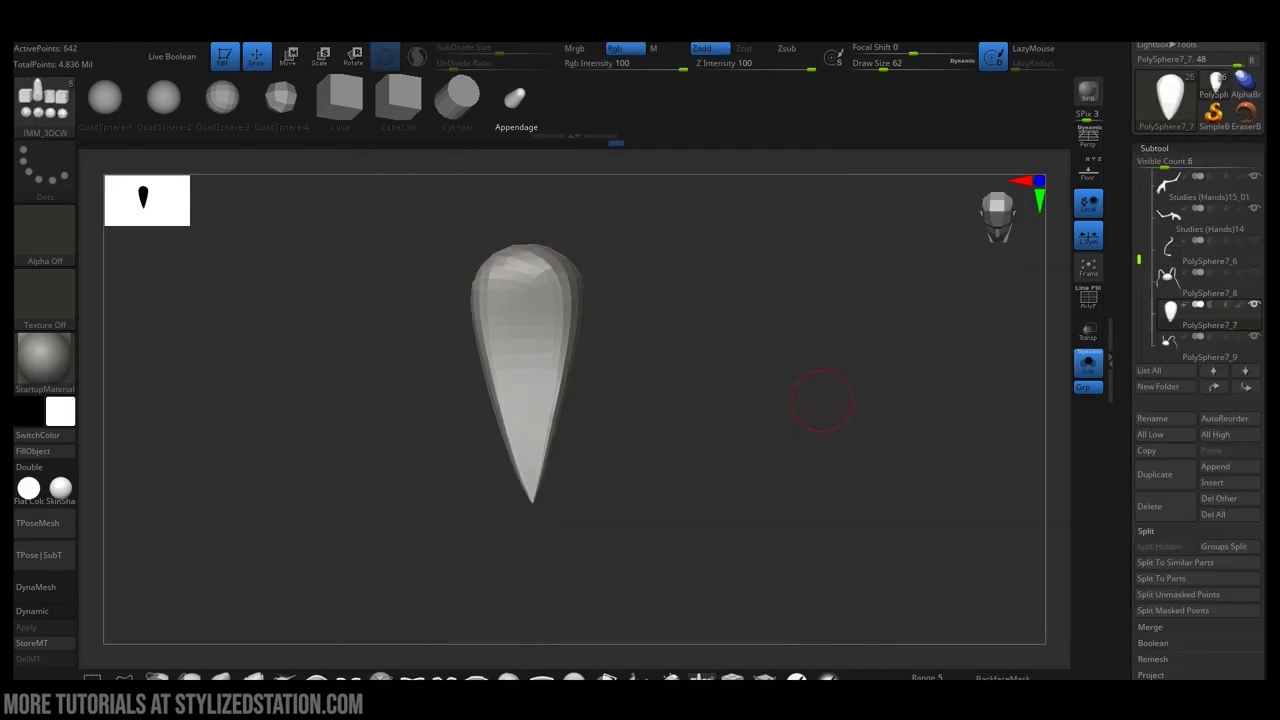
# Subdivide the isolated neck spike and bend the second spike beside it with the Bend Curve deformer
pyautogui.click(1154, 148)
pyautogui.click(1159, 166)
pyautogui.click(1152, 284)
pyautogui.moveTo(871, 466); pyautogui.dragTo(848, 489)
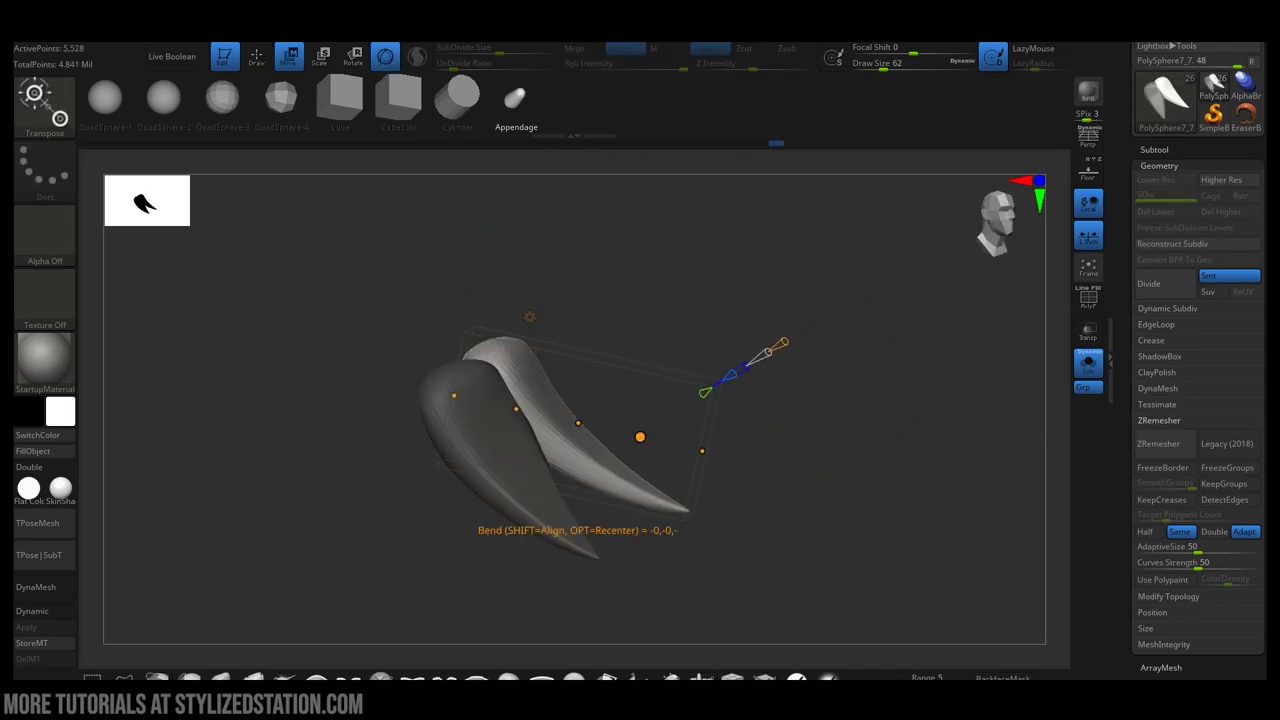
pyautogui.moveTo(640, 437)
pyautogui.mouseDown()
pyautogui.moveTo(716, 466)
pyautogui.moveTo(651, 433)
pyautogui.mouseUp()
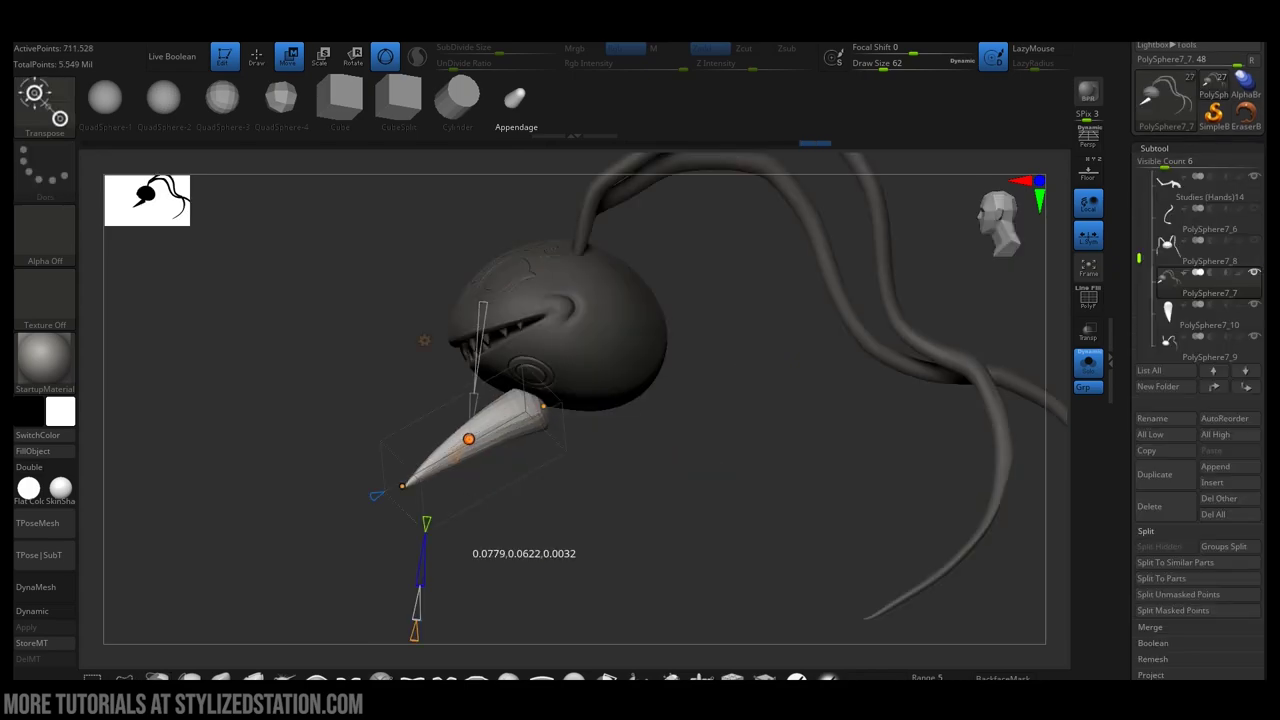
# Bend the remaining neck spikes into curved petals with the Bend Curve deformer and accept the result
pyautogui.moveTo(457, 455)
pyautogui.mouseDown()
pyautogui.moveTo(386, 508)
pyautogui.moveTo(466, 434)
pyautogui.mouseUp()
pyautogui.moveTo(620, 510); pyautogui.dragTo(680, 500)
pyautogui.moveTo(464, 437); pyautogui.dragTo(466, 434)
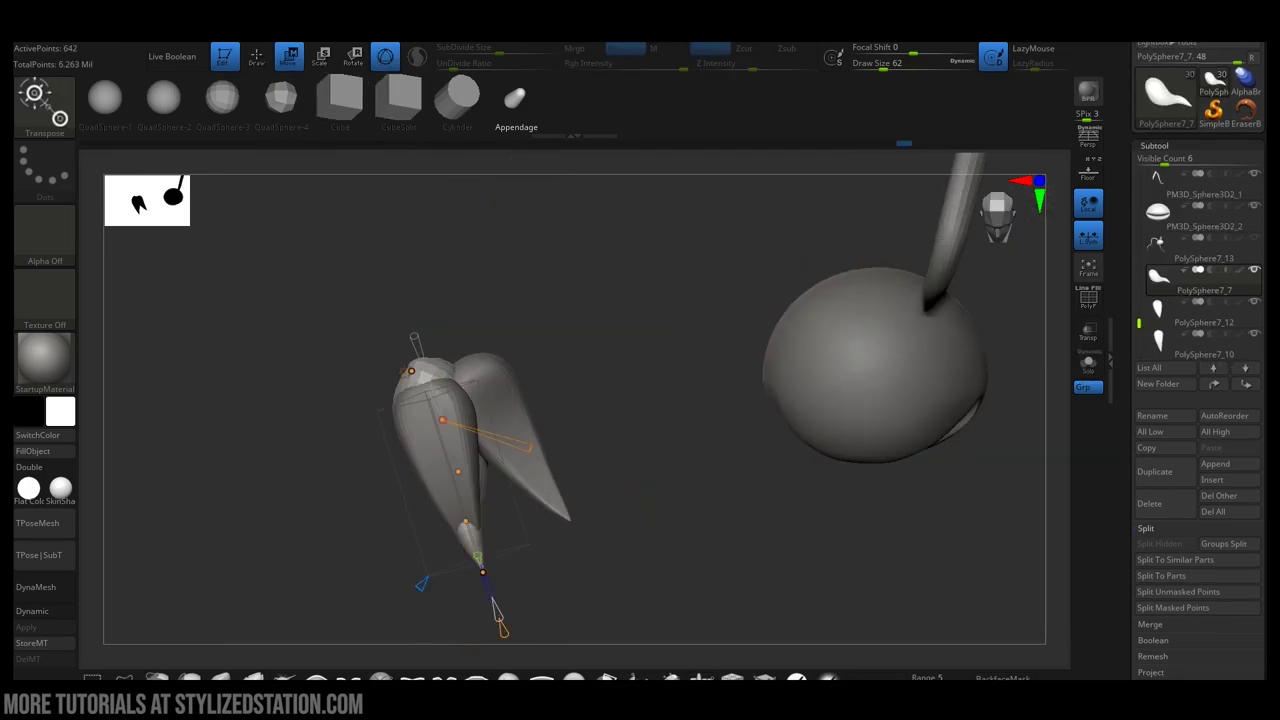
pyautogui.click(403, 376)
pyautogui.click(400, 376)
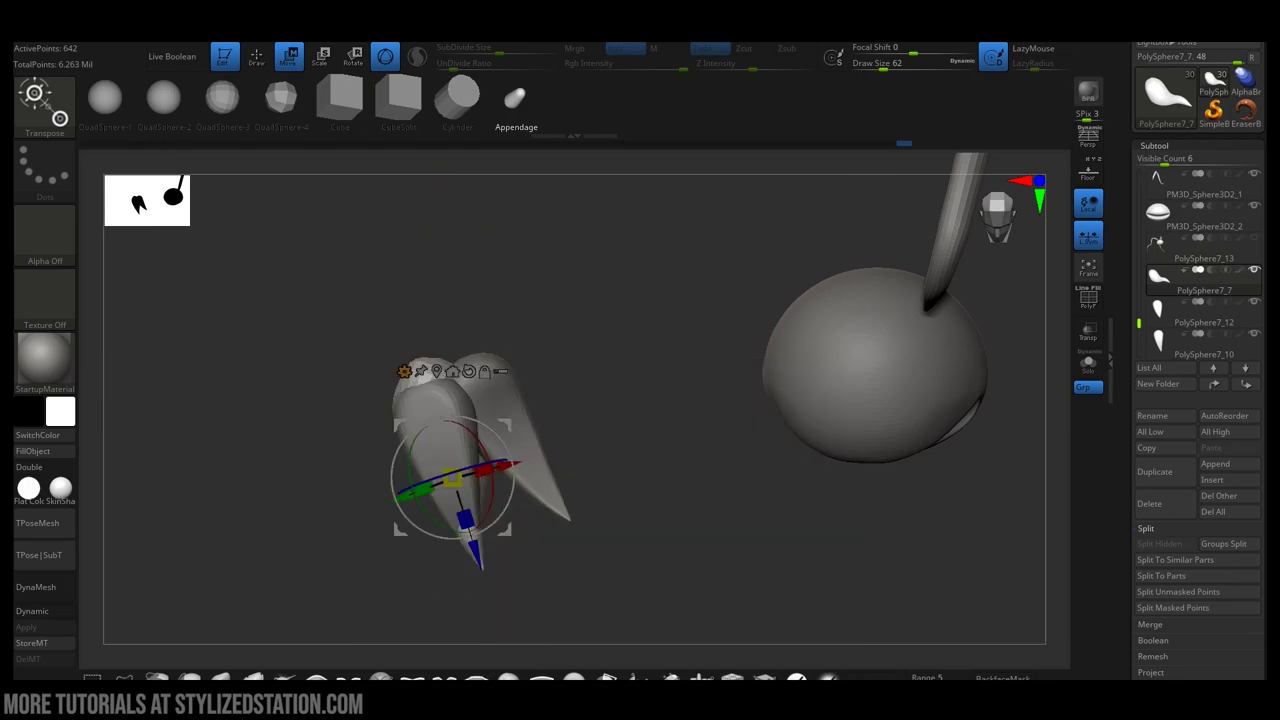
pyautogui.moveTo(506, 448); pyautogui.dragTo(577, 373)
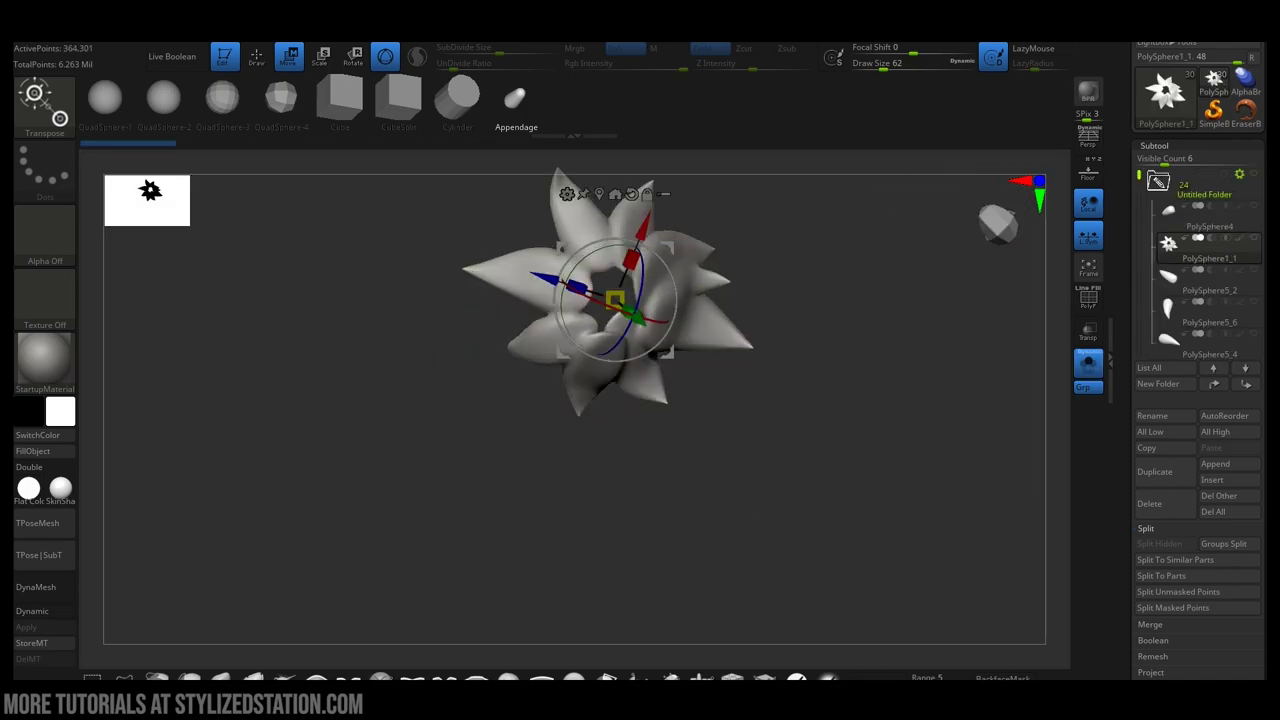
pyautogui.moveTo(440, 480); pyautogui.dragTo(520, 400)
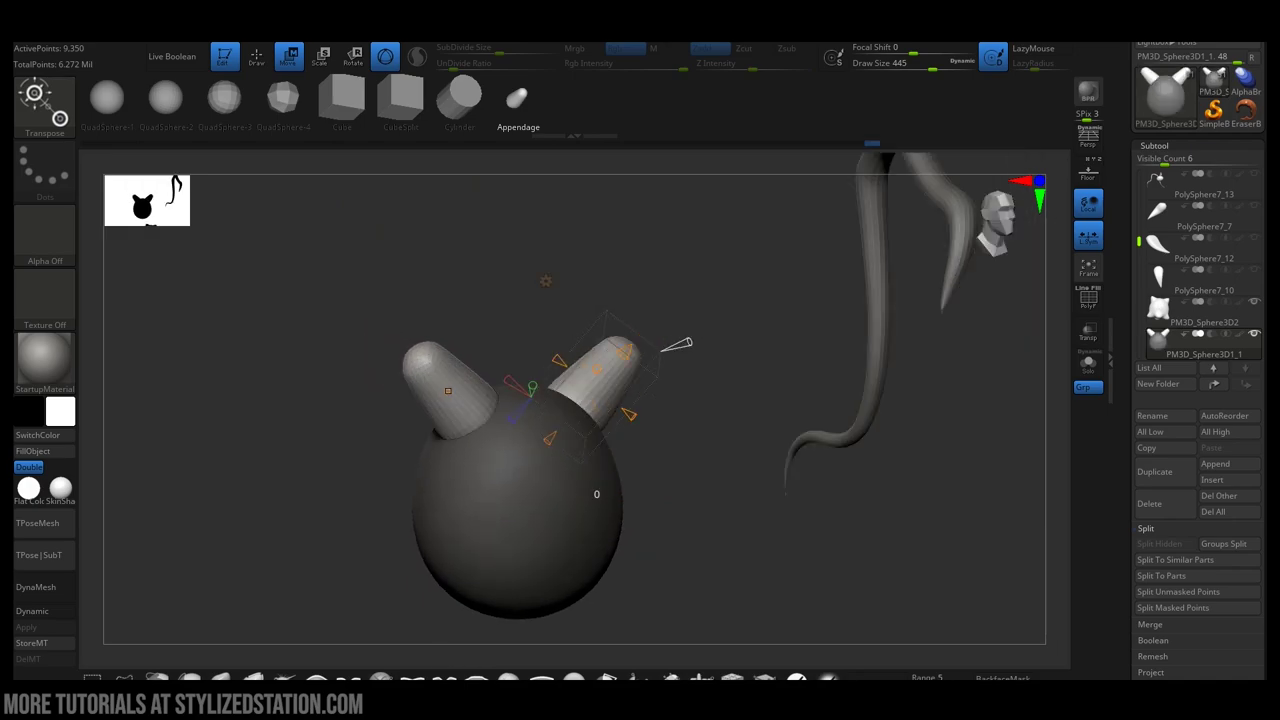
# Taper the mirrored pair of appendages on top of the sphere into pointed horns and accept the deformation
pyautogui.moveTo(678, 344); pyautogui.dragTo(738, 328)
pyautogui.moveTo(738, 340); pyautogui.dragTo(690, 342)
pyautogui.moveTo(651, 338); pyautogui.dragTo(653, 337)
pyautogui.click(546, 281)
pyautogui.click(513, 282)
pyautogui.moveTo(625, 355); pyautogui.dragTo(596, 383)
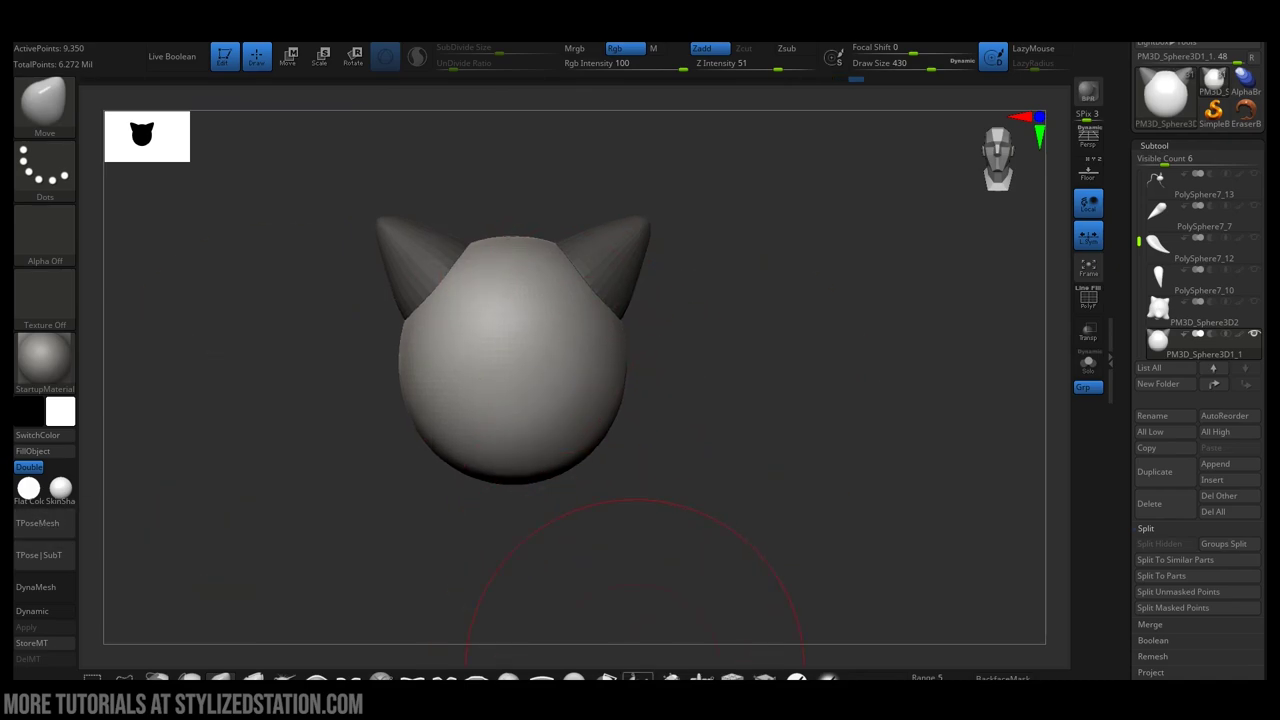
# Insert an appendage at the lower front of the sphere with the IMM brush
pyautogui.click(701, 677)
pyautogui.moveTo(513, 497); pyautogui.dragTo(506, 575)
pyautogui.moveTo(506, 575); pyautogui.dragTo(510, 630)
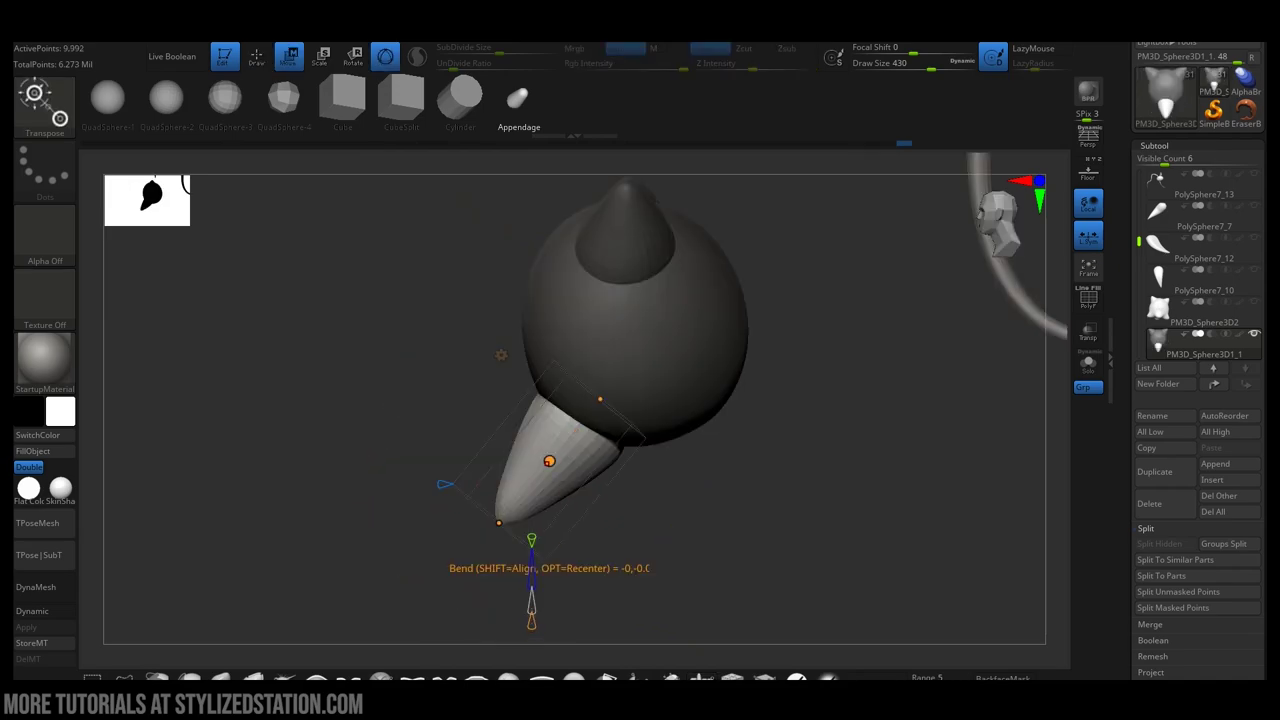
# Curve the lower front appendage of the sphere with the Bend Curve deformer
pyautogui.moveTo(549, 461); pyautogui.dragTo(562, 458)
pyautogui.moveTo(600, 399); pyautogui.dragTo(599, 396)
pyautogui.moveTo(499, 523); pyautogui.dragTo(606, 371)
pyautogui.moveTo(528, 543); pyautogui.dragTo(571, 449)
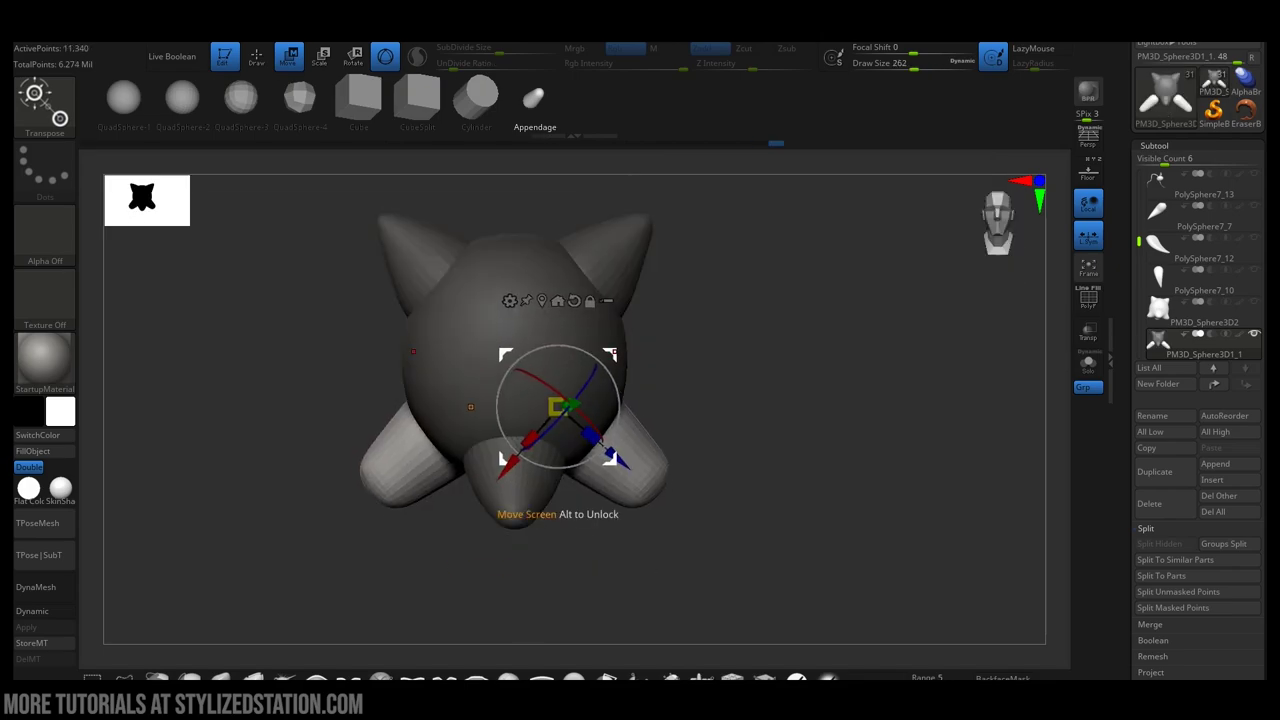
# Bend the mirrored pair of lower side appendages outward with a gizmo deformer
pyautogui.moveTo(780, 390); pyautogui.dragTo(660, 390)
pyautogui.moveTo(616, 354); pyautogui.dragTo(611, 361)
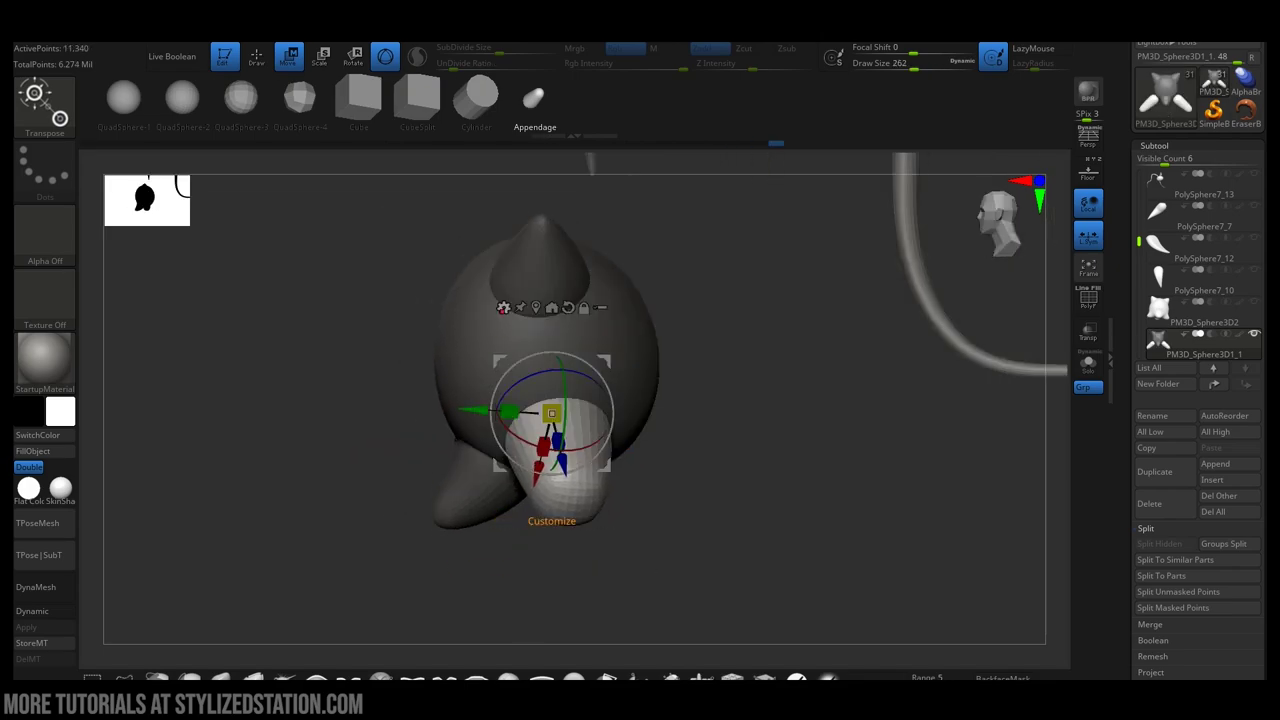
pyautogui.click(503, 307)
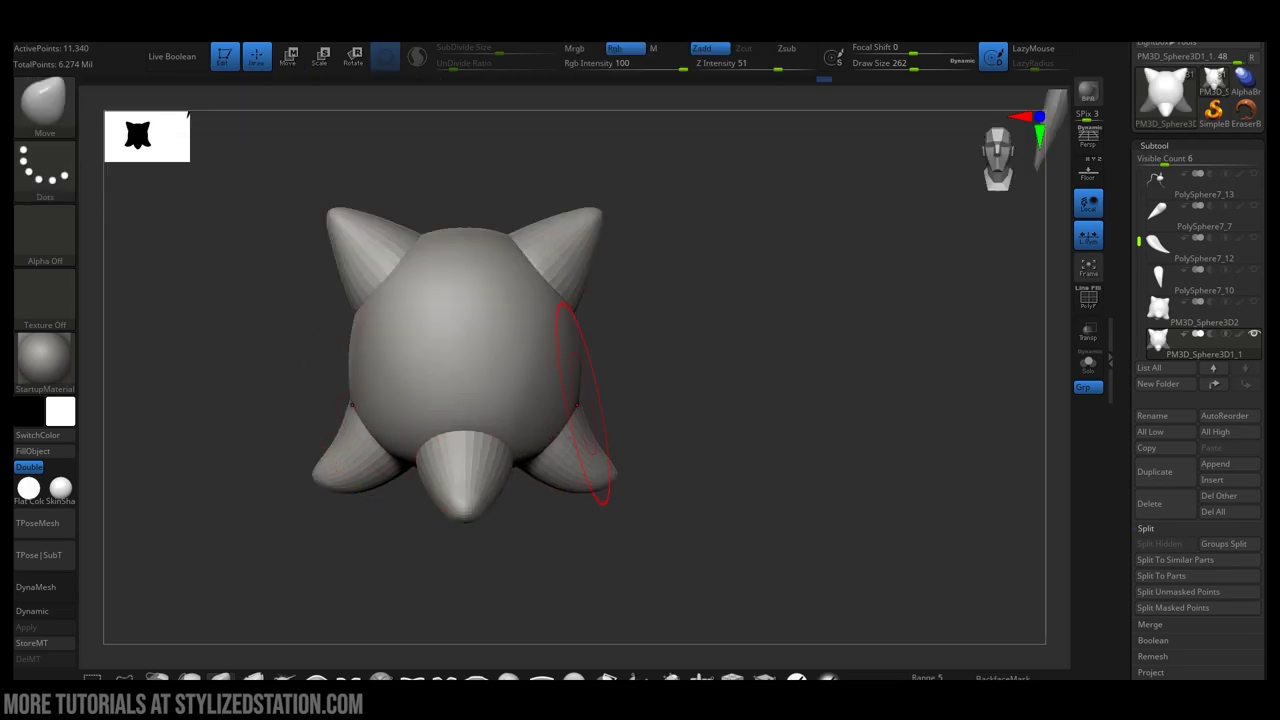
pyautogui.moveTo(720, 370); pyautogui.dragTo(600, 375)
pyautogui.moveTo(620, 320)
pyautogui.mouseDown()
pyautogui.moveTo(720, 370)
pyautogui.moveTo(674, 400)
pyautogui.moveTo(745, 378)
pyautogui.mouseUp()
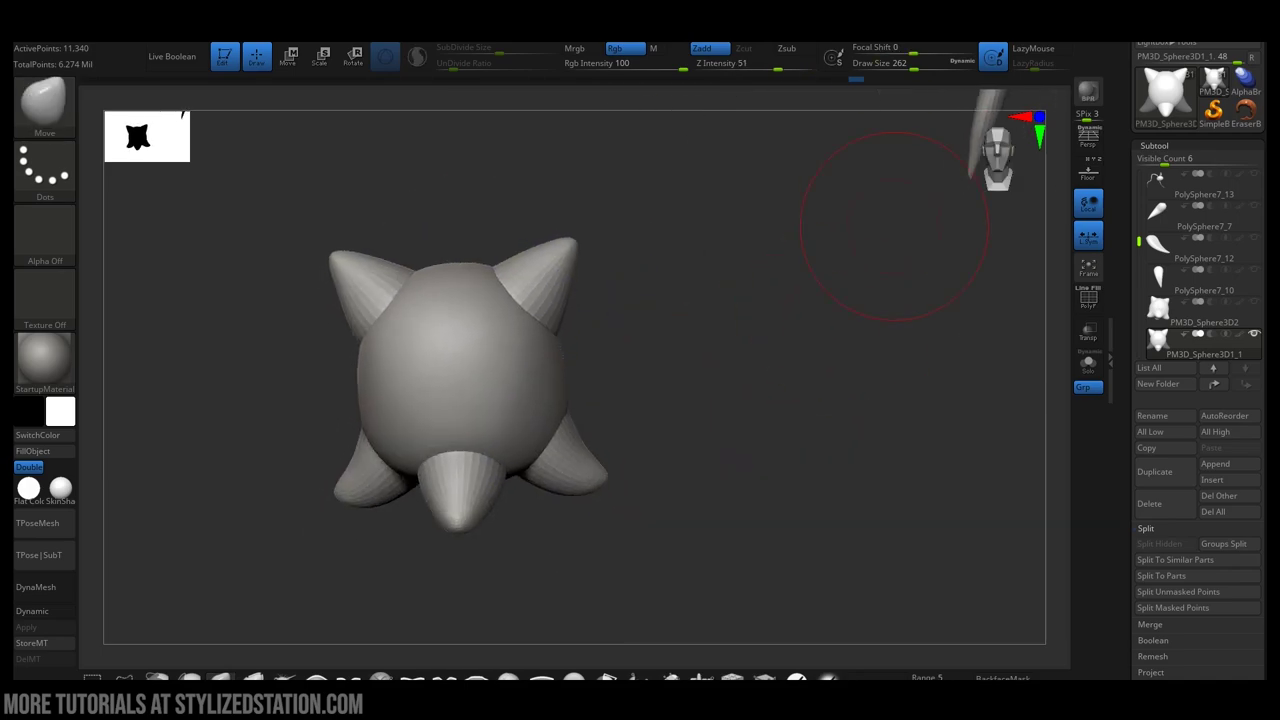
# Refine the shape of the sphere's upper horns with the Move brush
pyautogui.press('w')
pyautogui.press('space')
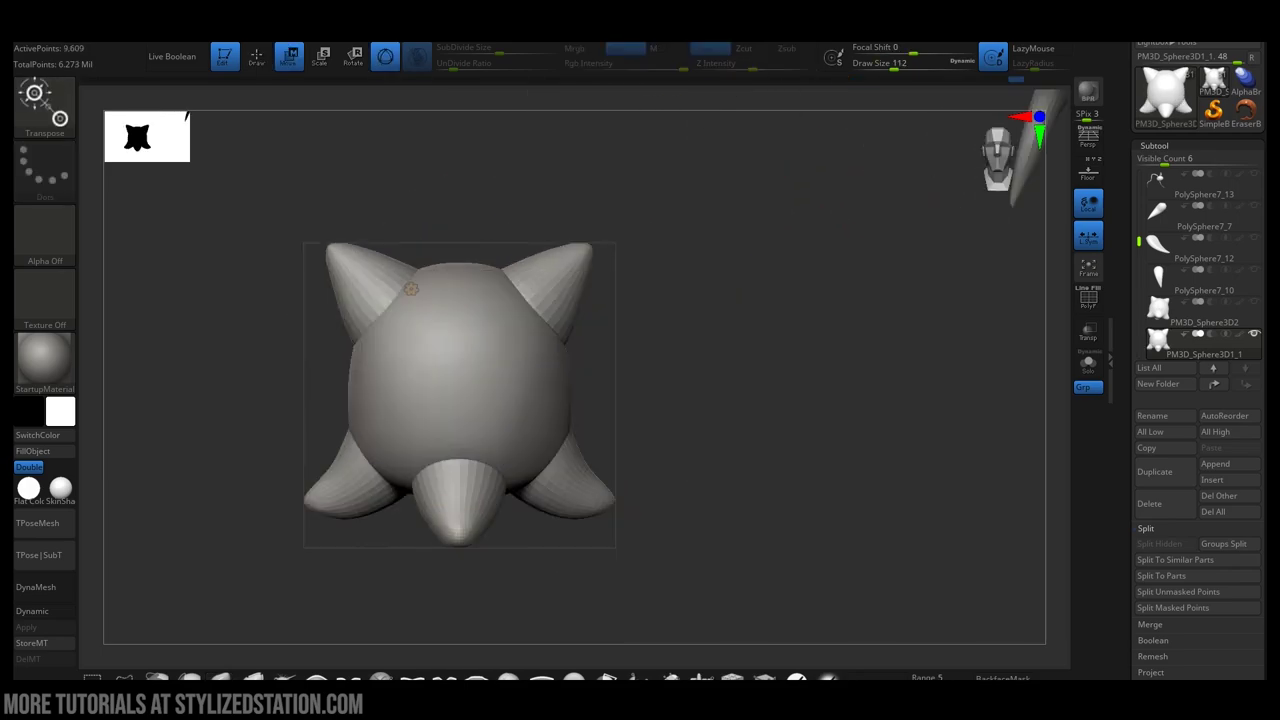
pyautogui.press('q')
pyautogui.moveTo(644, 341); pyautogui.dragTo(560, 314)
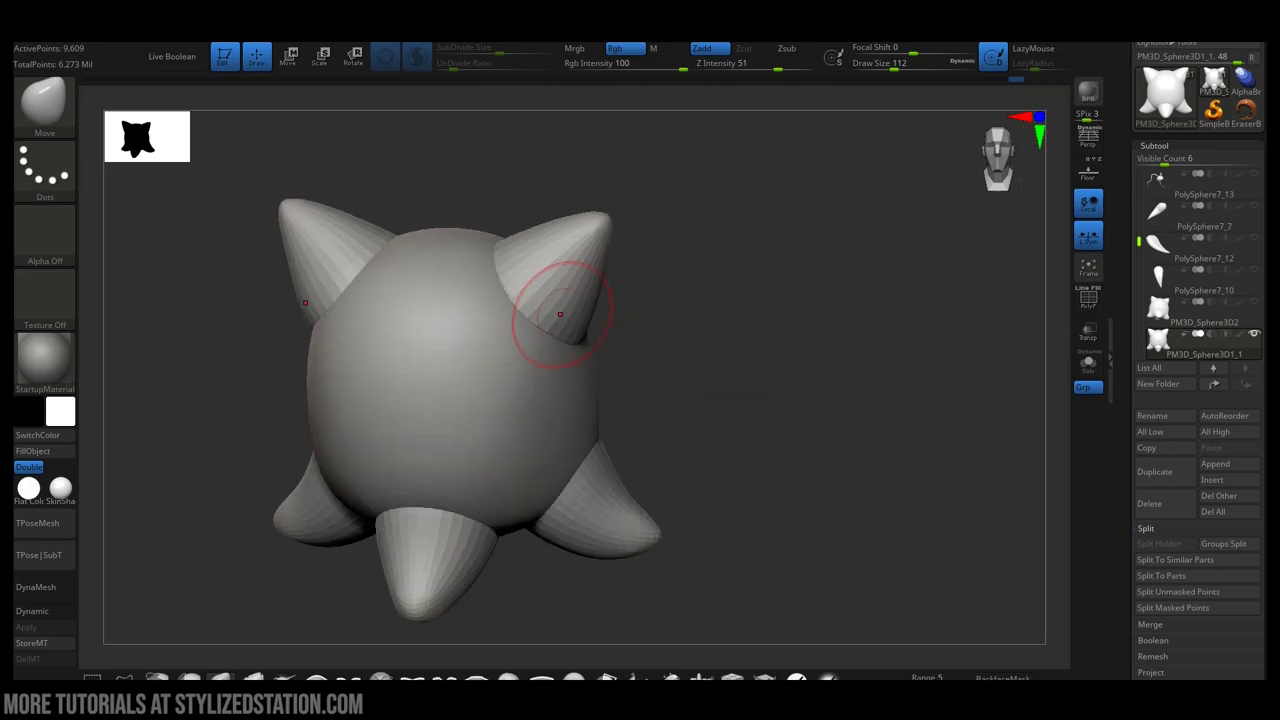
pyautogui.moveTo(672, 318)
pyautogui.mouseDown()
pyautogui.moveTo(590, 324)
pyautogui.moveTo(643, 354)
pyautogui.mouseUp()
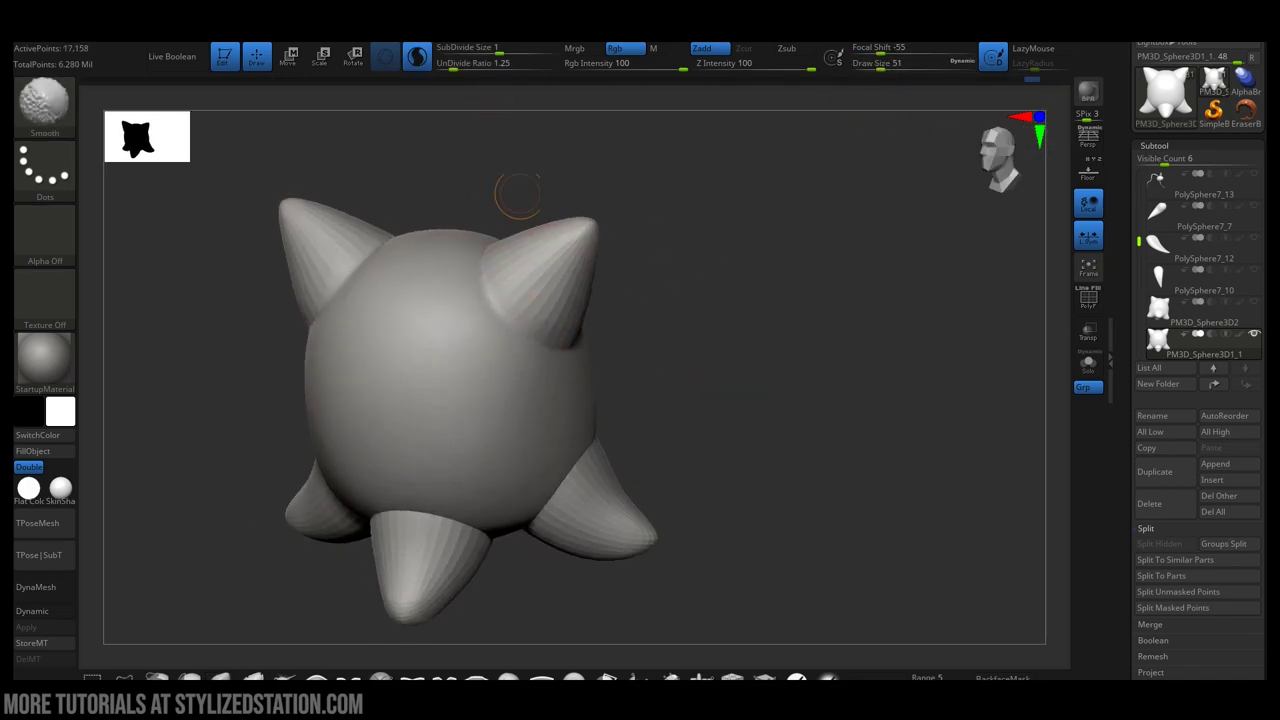
# Build up the joins between the spikes and the round body with the ClayBuildup brush and smooth them
pyautogui.moveTo(546, 174)
pyautogui.mouseDown()
pyautogui.moveTo(514, 171)
pyautogui.moveTo(700, 447)
pyautogui.mouseUp()
pyautogui.click(1154, 145)
pyautogui.click(1159, 160)
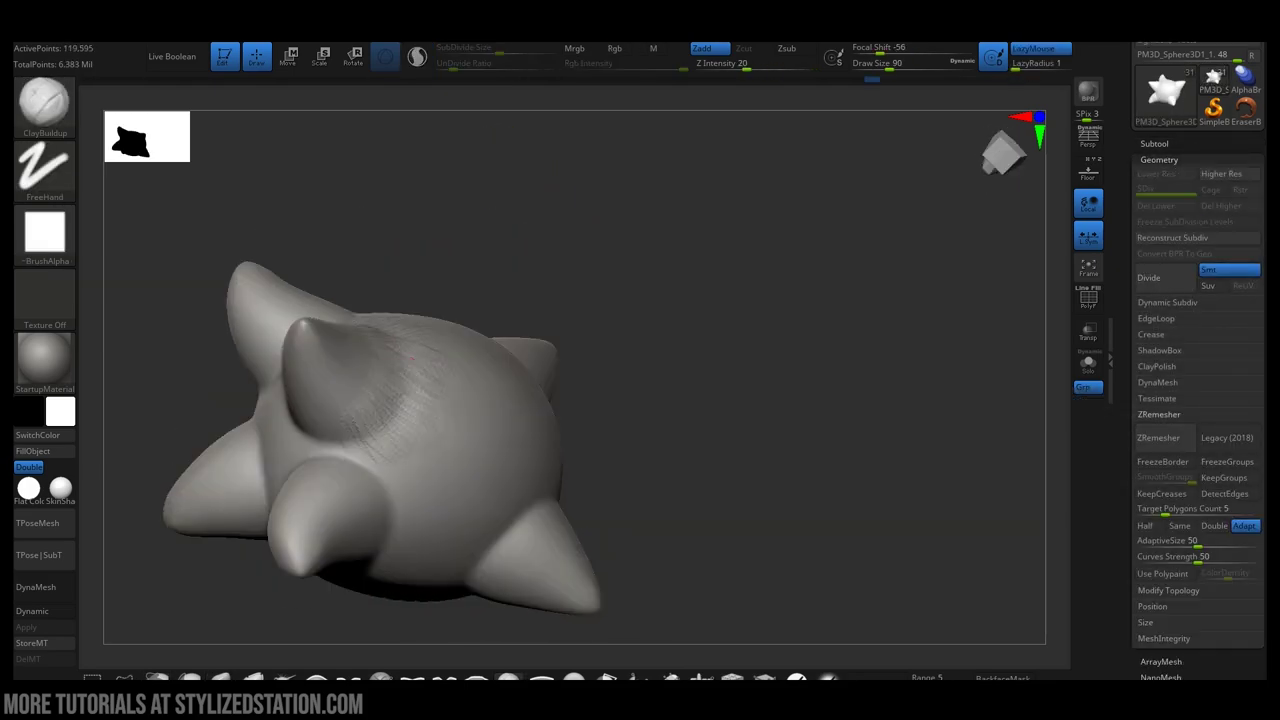
pyautogui.moveTo(640, 340); pyautogui.dragTo(715, 290)
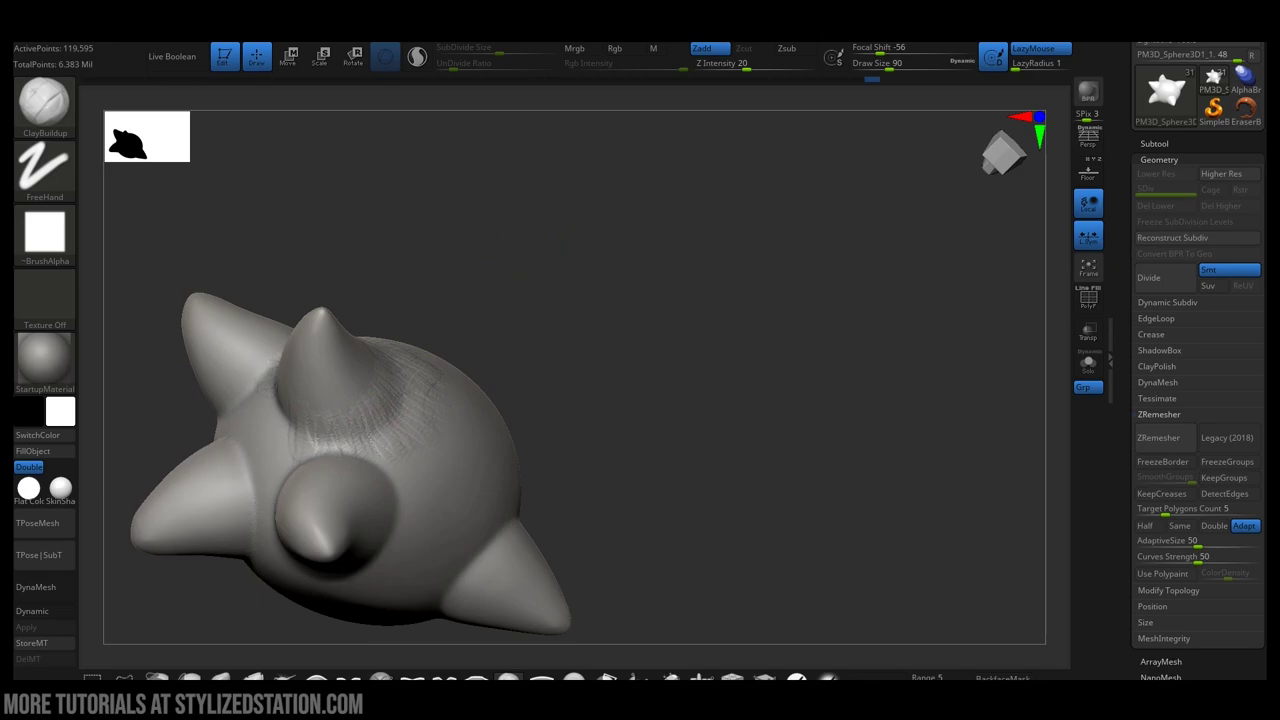
pyautogui.moveTo(640, 340); pyautogui.dragTo(745, 335)
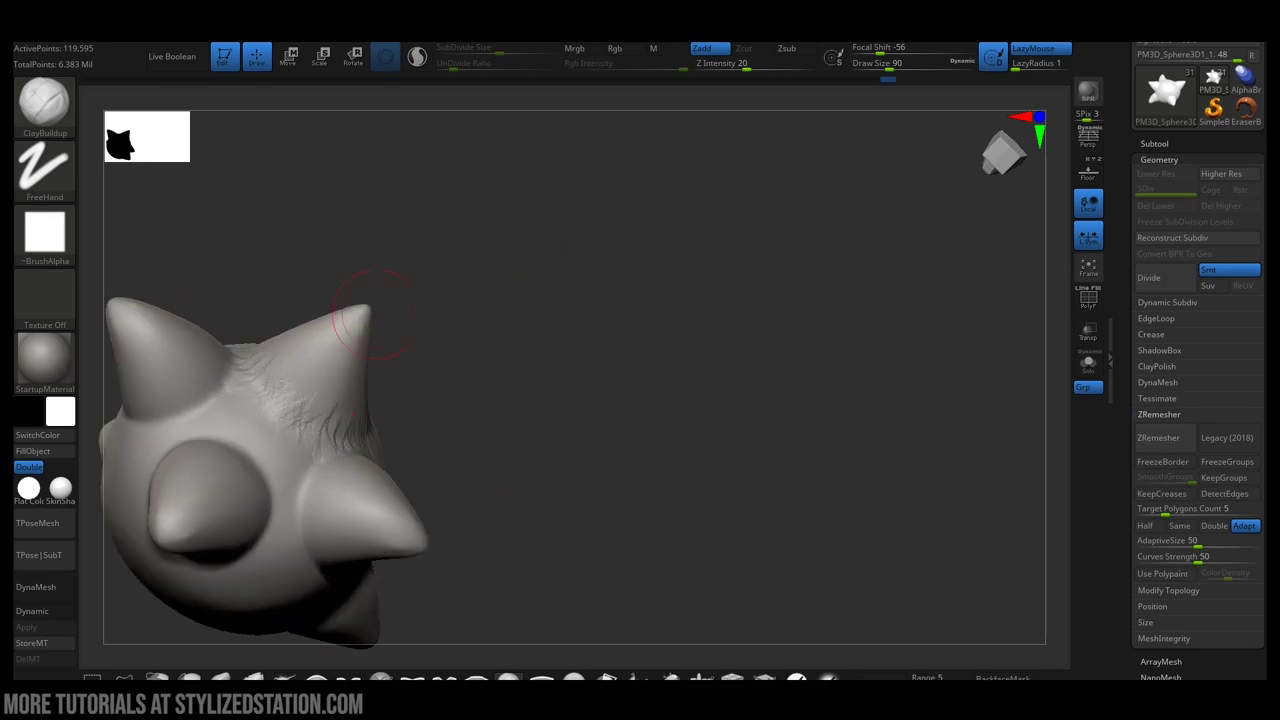
pyautogui.moveTo(430, 262); pyautogui.dragTo(455, 340)
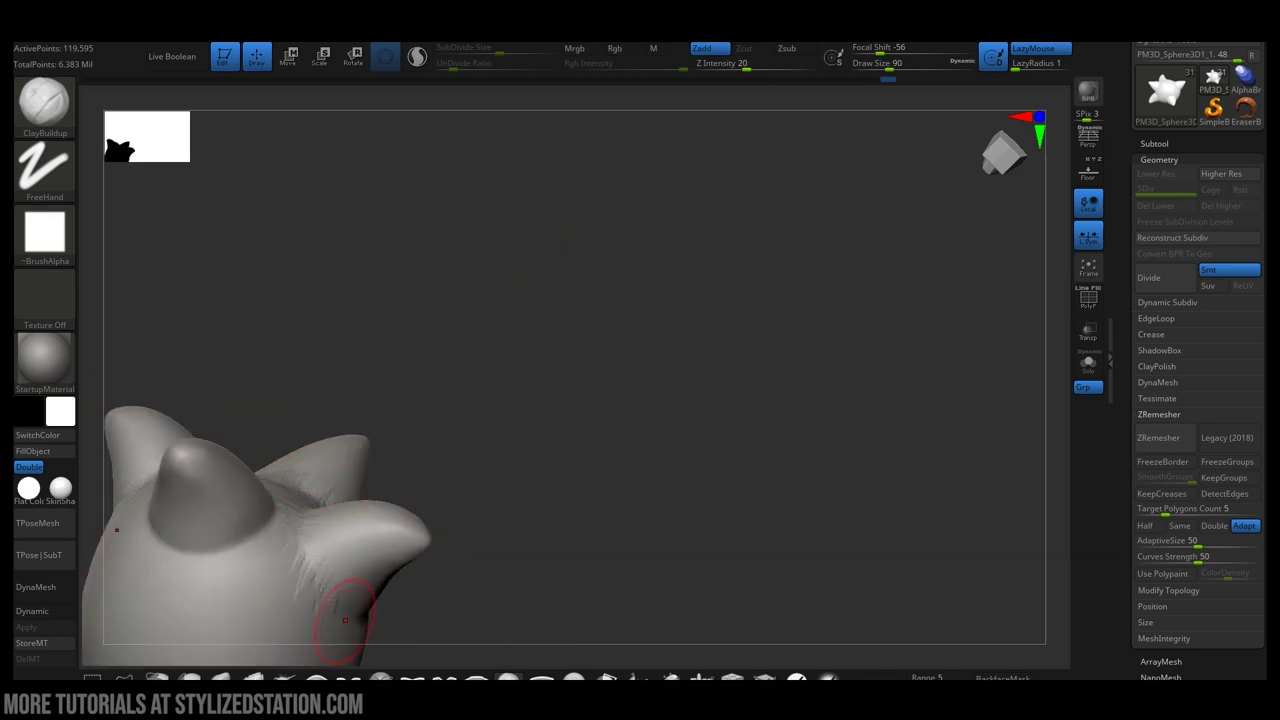
pyautogui.moveTo(441, 614); pyautogui.dragTo(337, 347)
pyautogui.moveTo(640, 400)
pyautogui.mouseDown()
pyautogui.moveTo(715, 440)
pyautogui.moveTo(725, 480)
pyautogui.mouseUp()
pyautogui.keyDown('shift'); pyautogui.moveTo(445, 338); pyautogui.dragTo(431, 326); pyautogui.keyUp('shift')
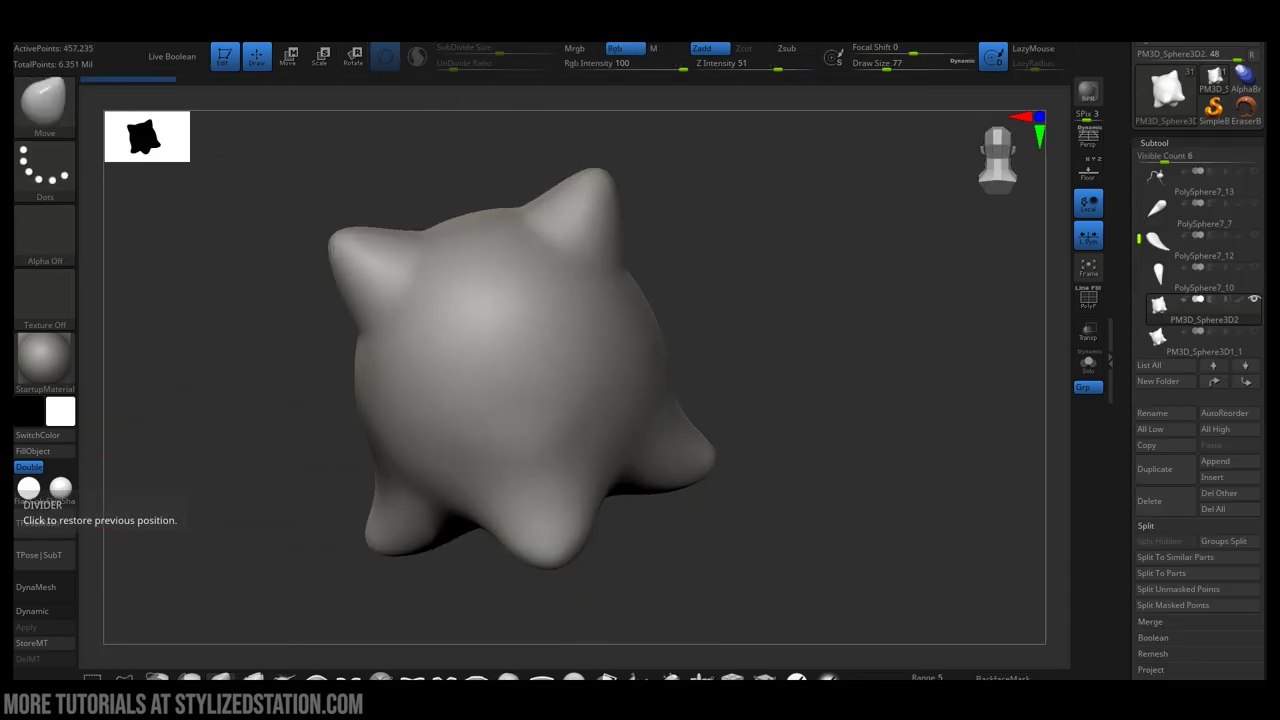
# Smooth the front of the spiked body and adjust its lower front spike with the Move brush
pyautogui.keyDown('shift'); pyautogui.moveTo(573, 273); pyautogui.dragTo(577, 381); pyautogui.keyUp('shift')
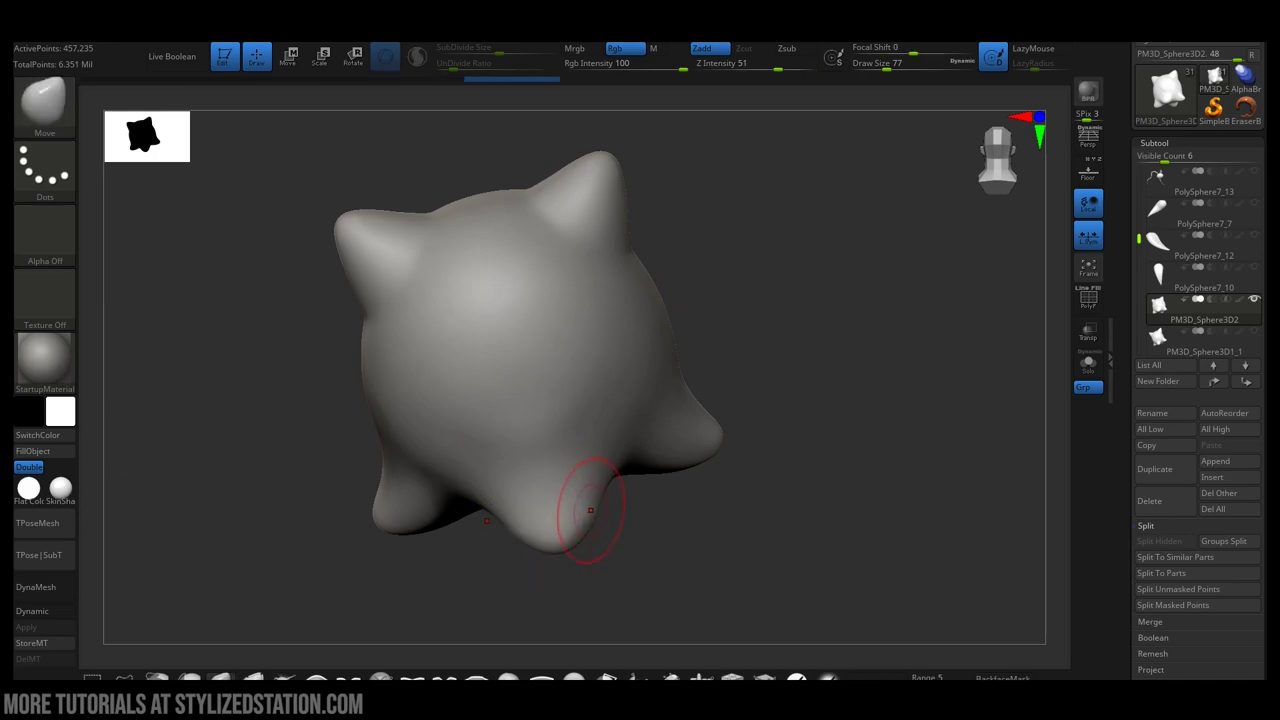
pyautogui.moveTo(604, 575)
pyautogui.mouseDown()
pyautogui.moveTo(618, 618)
pyautogui.moveTo(640, 585)
pyautogui.mouseUp()
pyautogui.press('shift')
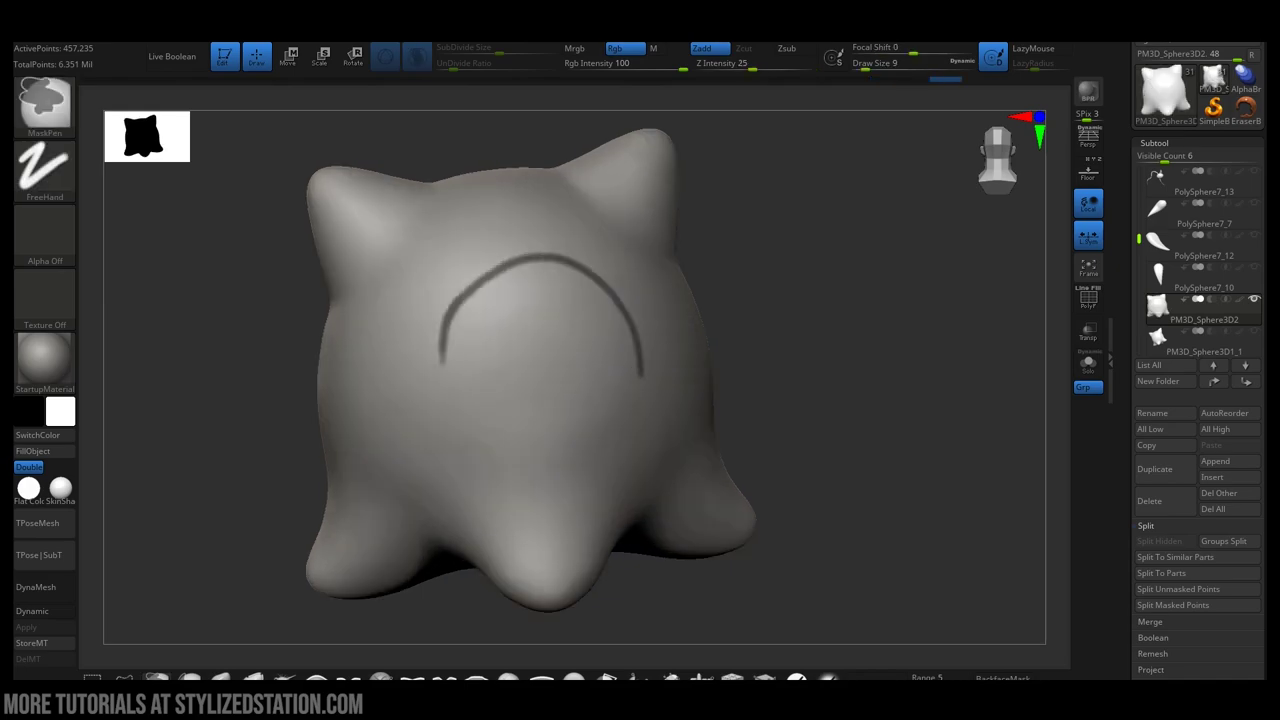
# Mask a round patch in the middle of the spiked body's front with MaskPen and sharpen its edge
pyautogui.moveTo(865, 66); pyautogui.dragTo(882, 66)
pyautogui.moveTo(560, 292)
pyautogui.keyDown('ctrl'); pyautogui.mouseDown()
pyautogui.moveTo(560, 350)
pyautogui.moveTo(490, 425)
pyautogui.moveTo(478, 350)
pyautogui.mouseUp(); pyautogui.keyUp('ctrl')
pyautogui.moveTo(881, 66); pyautogui.dragTo(885, 80)
pyautogui.press('ctrl')
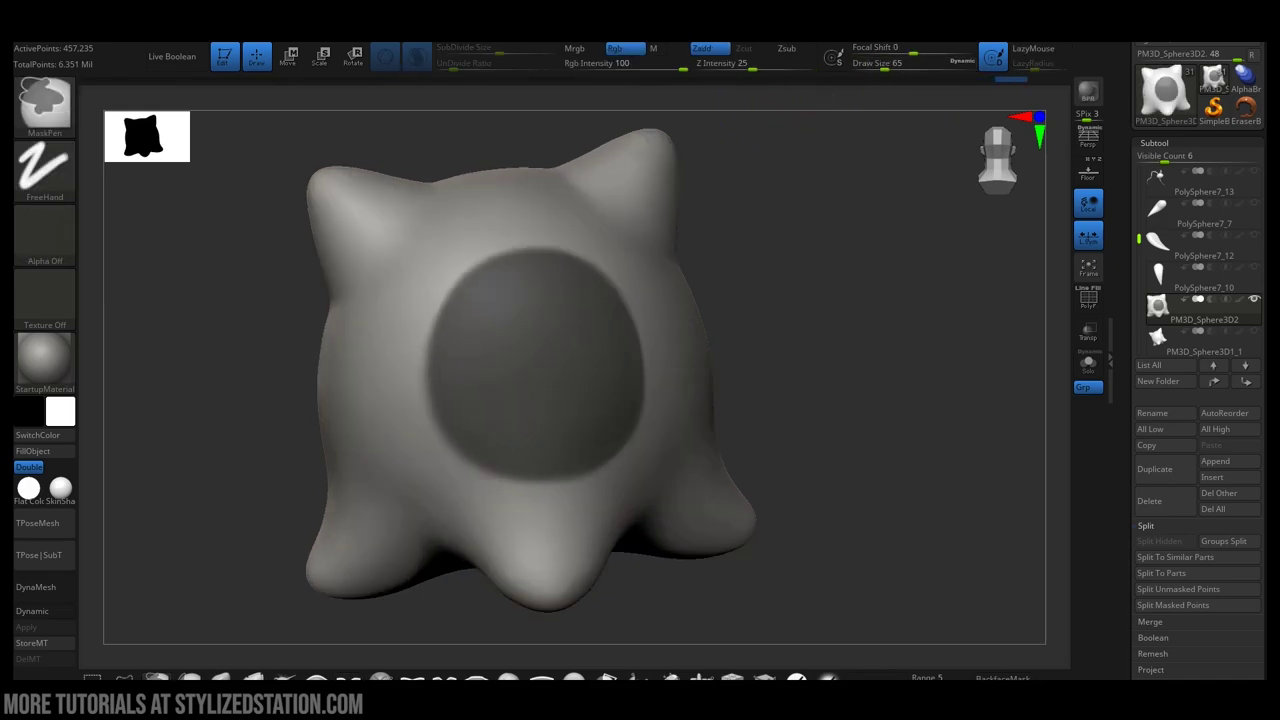
pyautogui.keyDown('ctrl'); pyautogui.keyDown('alt'); pyautogui.click(530, 368); pyautogui.keyUp('alt'); pyautogui.keyUp('ctrl')
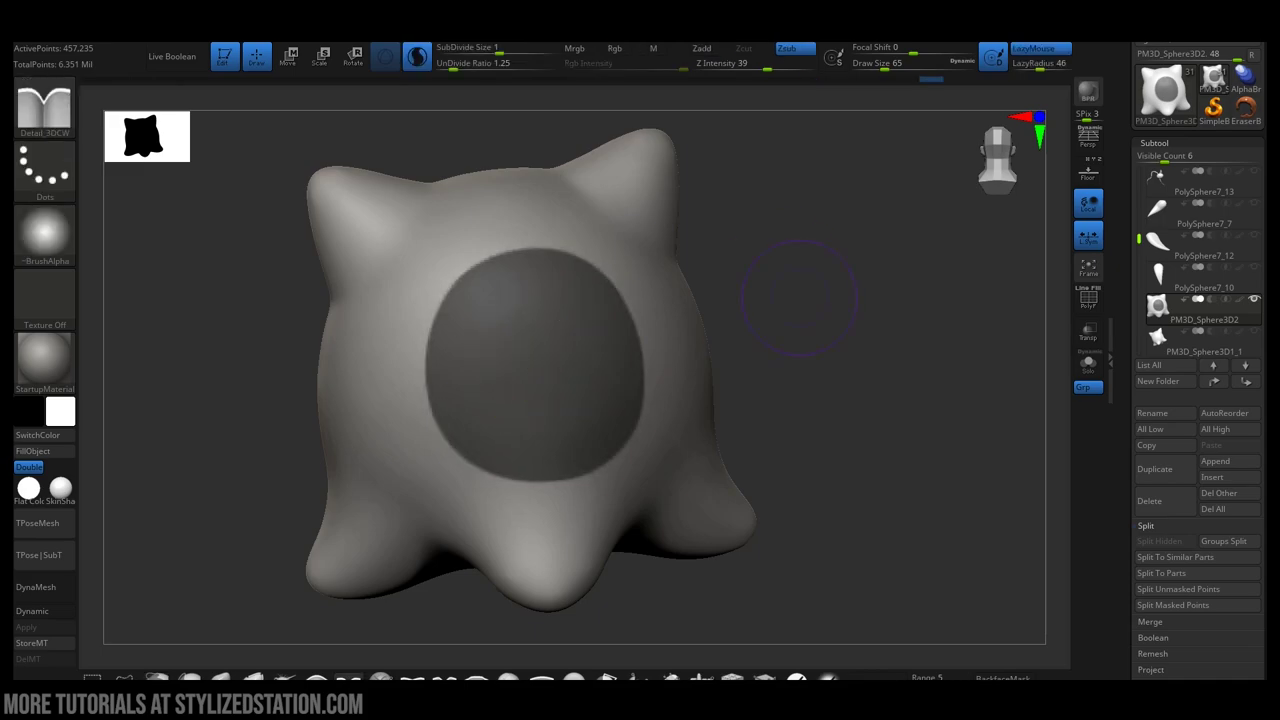
# Carve a groove around the round mask's edge with the Detail_3DCW brush at draw size 8
pyautogui.keyDown('alt'); pyautogui.moveTo(815, 300); pyautogui.dragTo(815, 345); pyautogui.keyUp('alt')
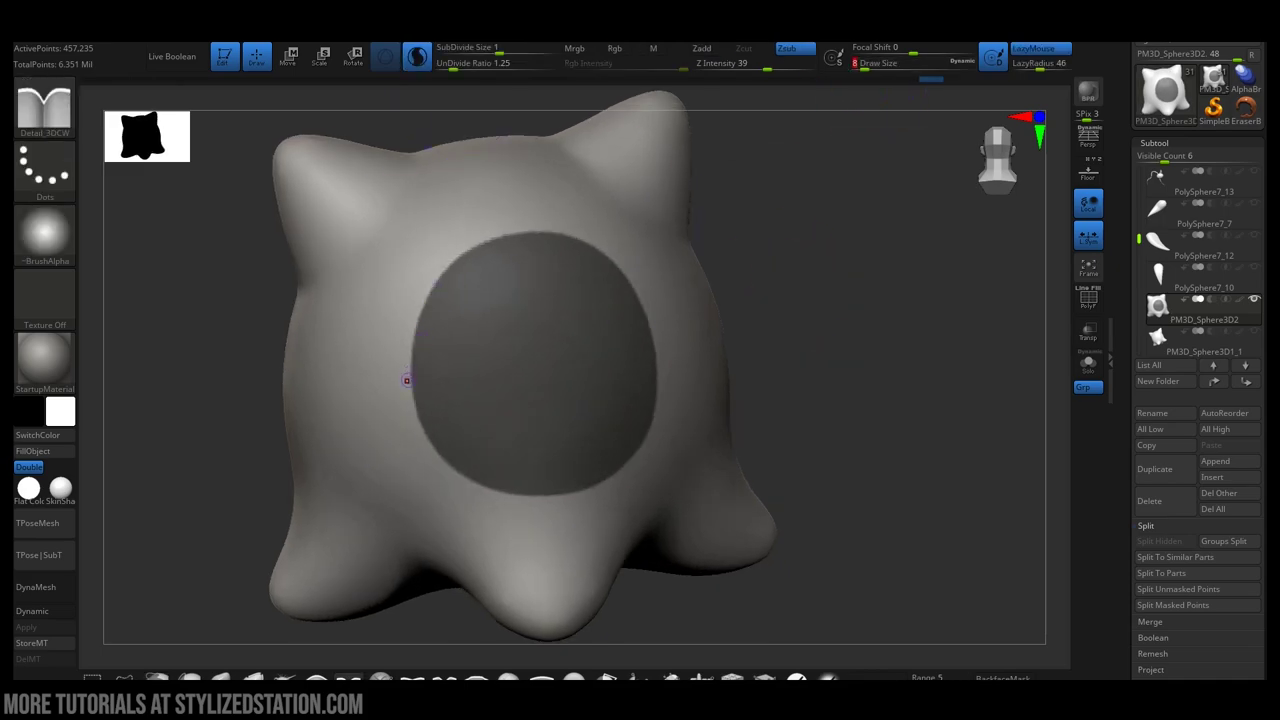
pyautogui.moveTo(419, 446); pyautogui.dragTo(431, 477)
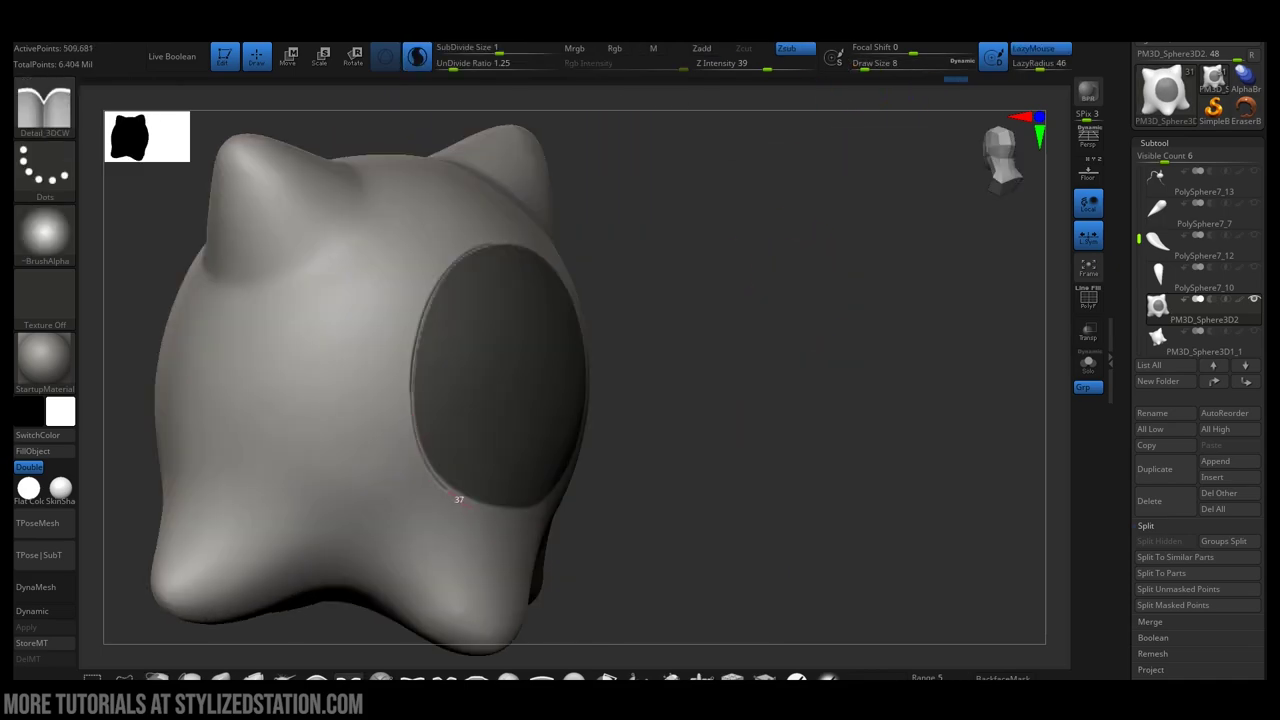
pyautogui.moveTo(459, 499); pyautogui.dragTo(380, 500, button='right')
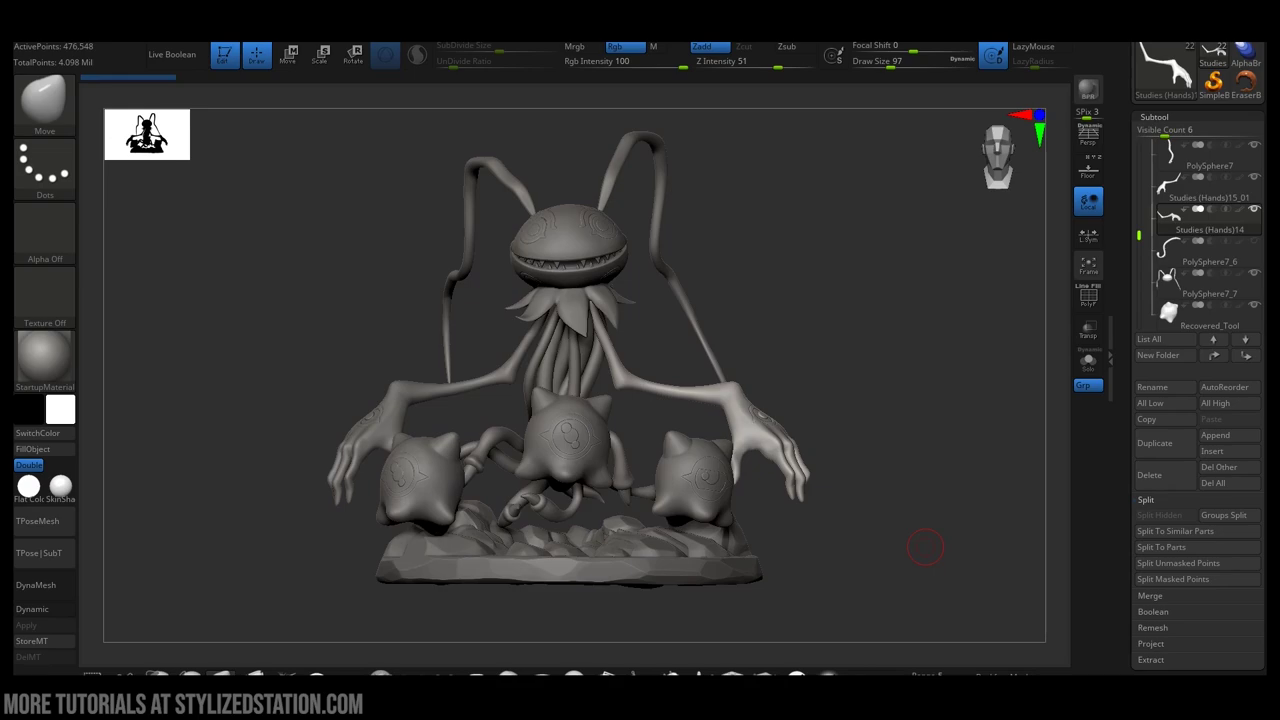
pyautogui.moveTo(866, 408); pyautogui.dragTo(838, 402)
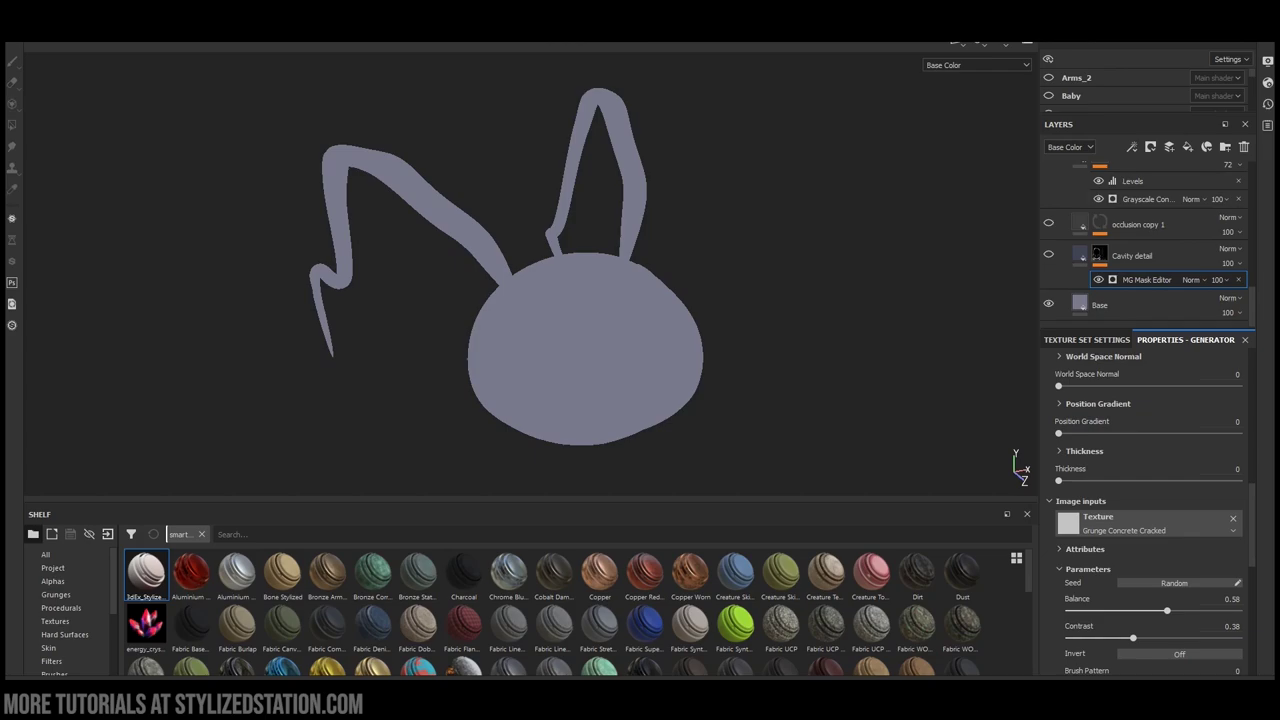
# Switch to Substance Painter, show the head's Cavity detail layer and review its MG Mask Editor generator settings
pyautogui.moveTo(640, 300)
pyautogui.keyDown('alt'); pyautogui.mouseDown()
pyautogui.moveTo(570, 335)
pyautogui.moveTo(636, 312)
pyautogui.mouseUp(); pyautogui.keyUp('alt')
pyautogui.click(1140, 305)
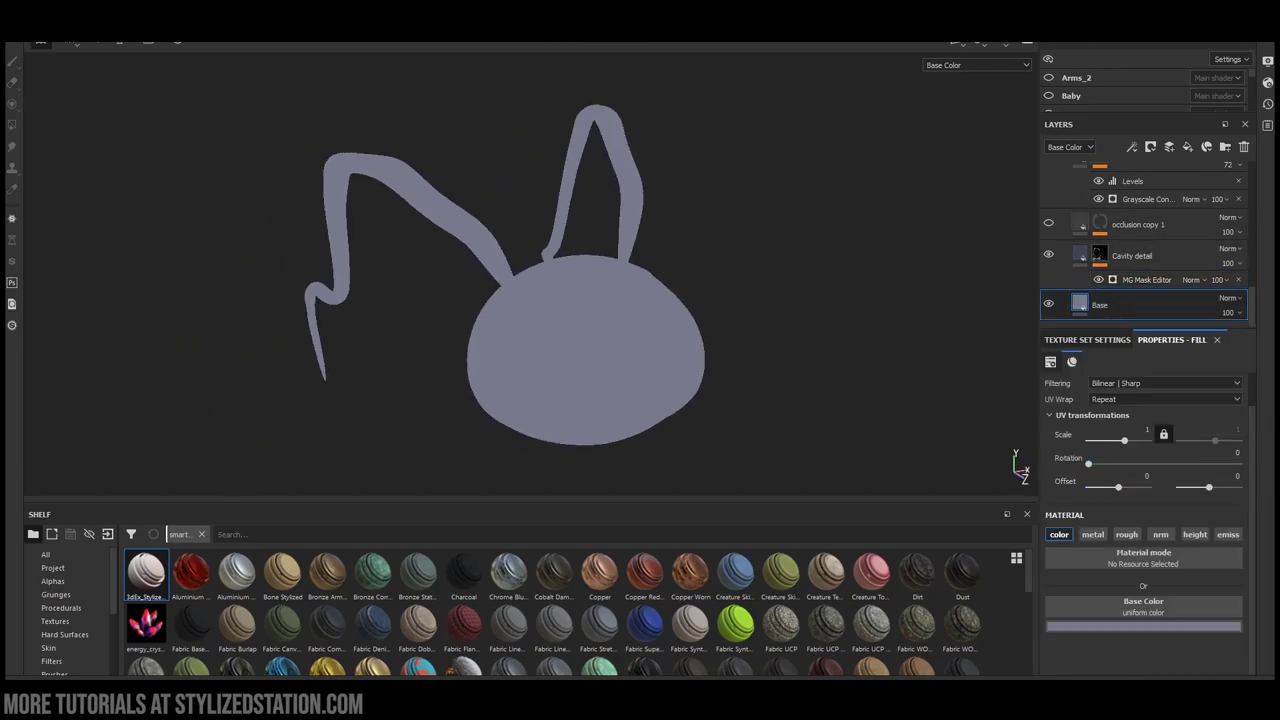
pyautogui.keyDown('alt'); pyautogui.moveTo(560, 350); pyautogui.dragTo(540, 290); pyautogui.keyUp('alt')
pyautogui.click(1146, 280)
pyautogui.scroll(-3, 1148, 510)
pyautogui.scroll(-10, 1150, 510)
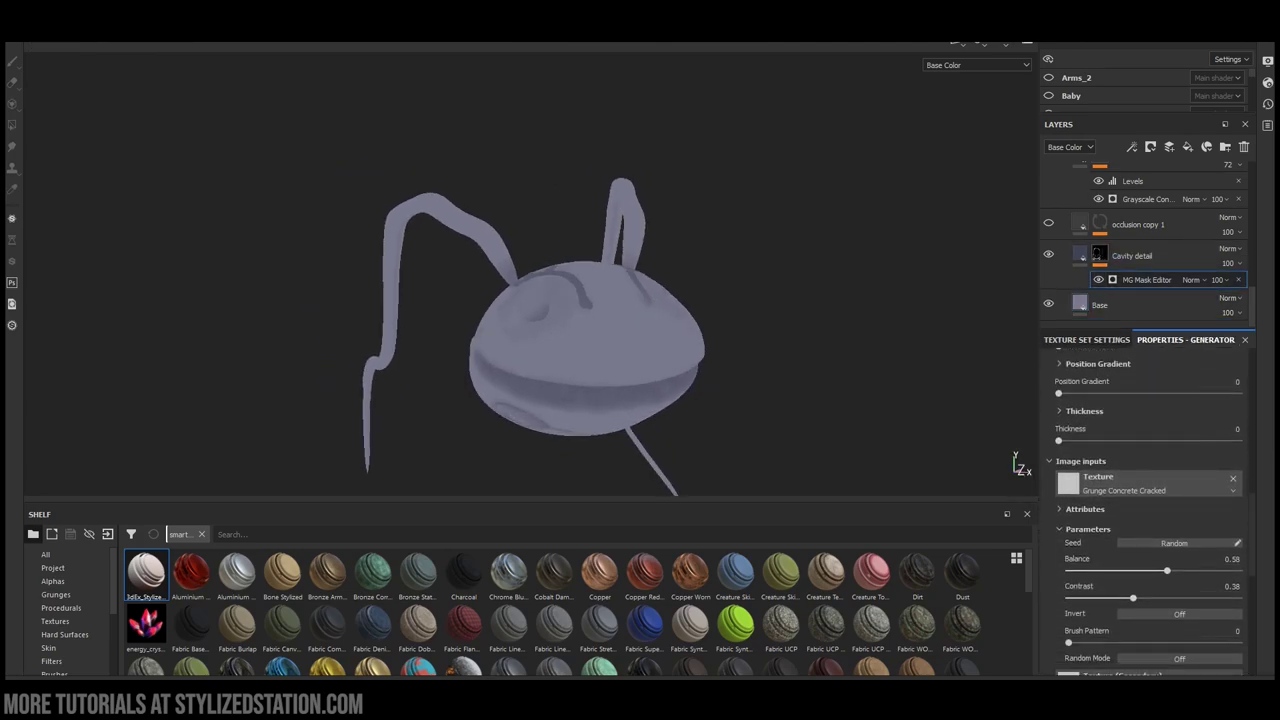
pyautogui.scroll(-5, 1150, 510)
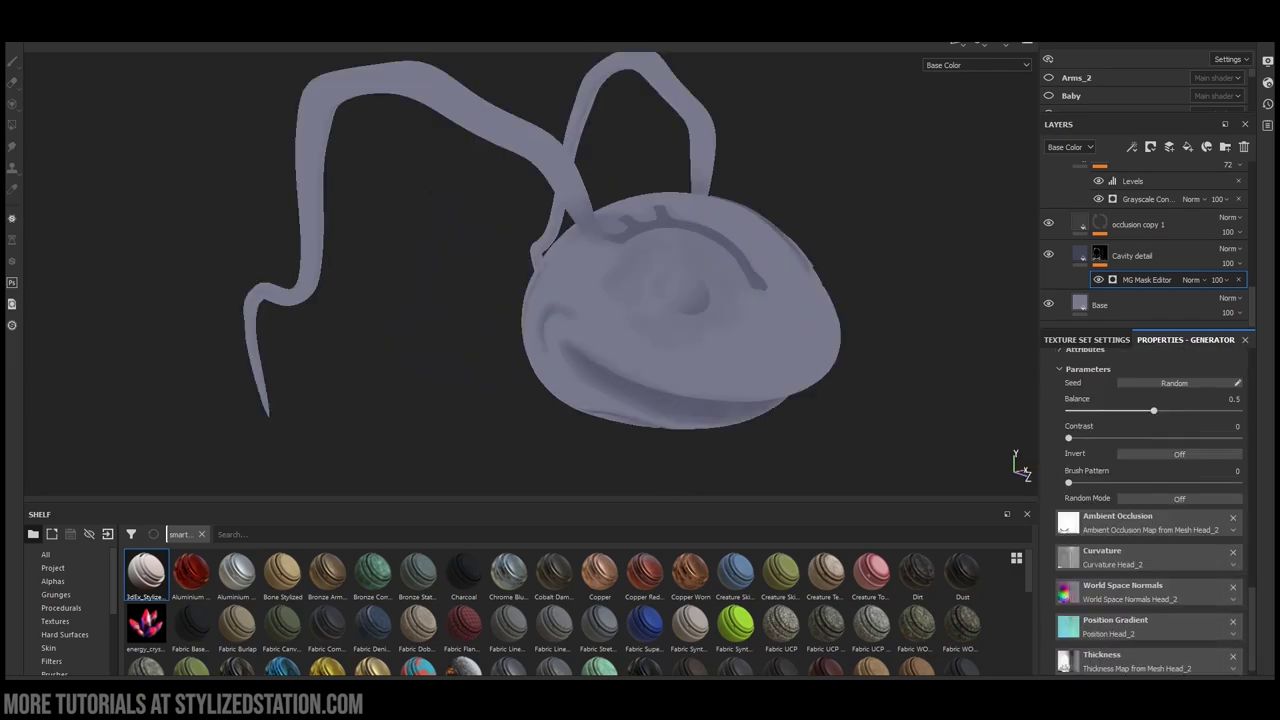
# Show the occlusion copy 1 layer and set its base color to dark blue
pyautogui.click(1048, 223)
pyautogui.keyDown('alt'); pyautogui.moveTo(760, 320); pyautogui.dragTo(588, 275); pyautogui.keyUp('alt')
pyautogui.click(1100, 223)
pyautogui.click(1080, 223)
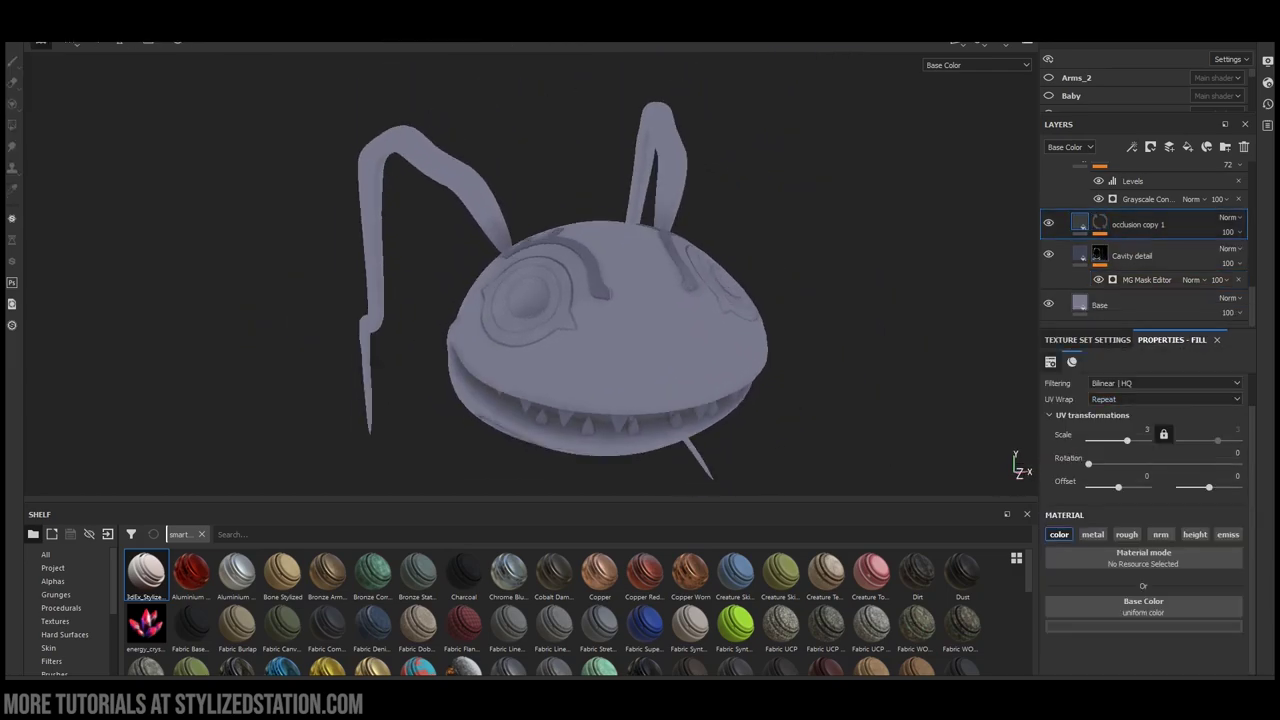
pyautogui.click(1143, 626)
pyautogui.moveTo(1210, 595); pyautogui.dragTo(1210, 523)
pyautogui.moveTo(1108, 571); pyautogui.dragTo(1136, 570)
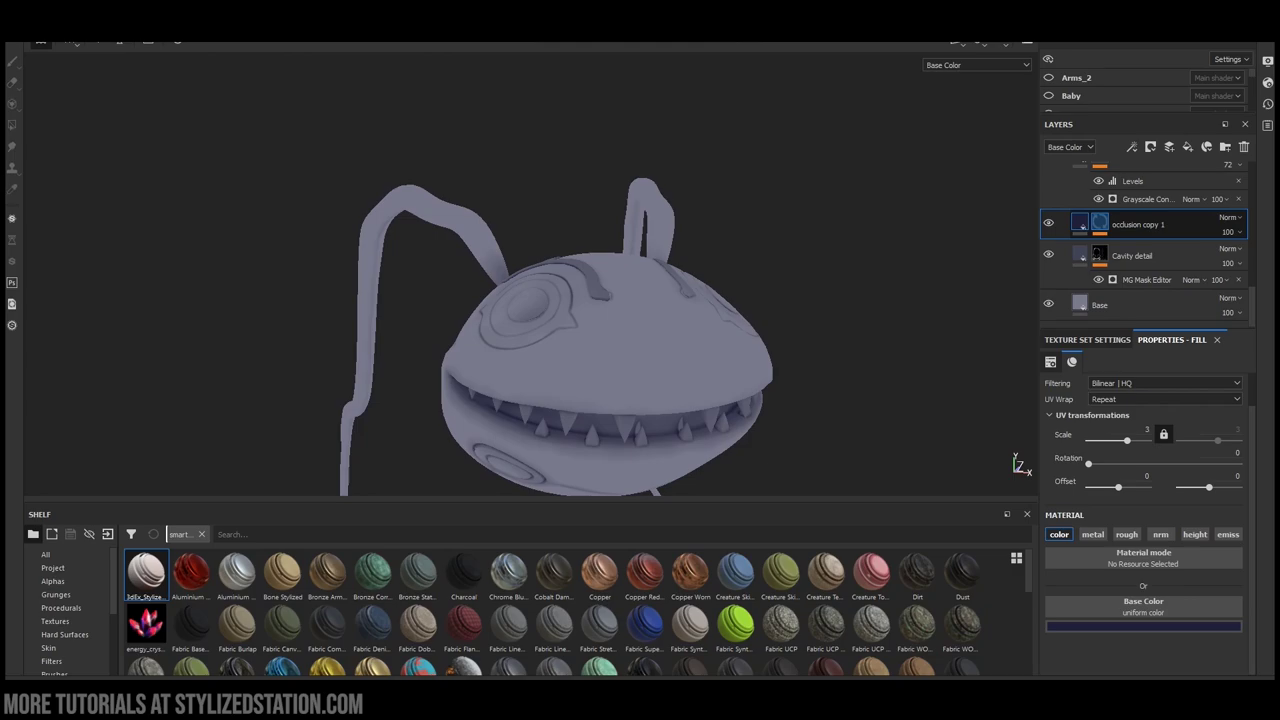
# Review the mg_dirt generator's dirt, grunge and edge parameters and its image inputs on the occlusion copy 1 layer
pyautogui.press('1')
pyautogui.click(1136, 249)
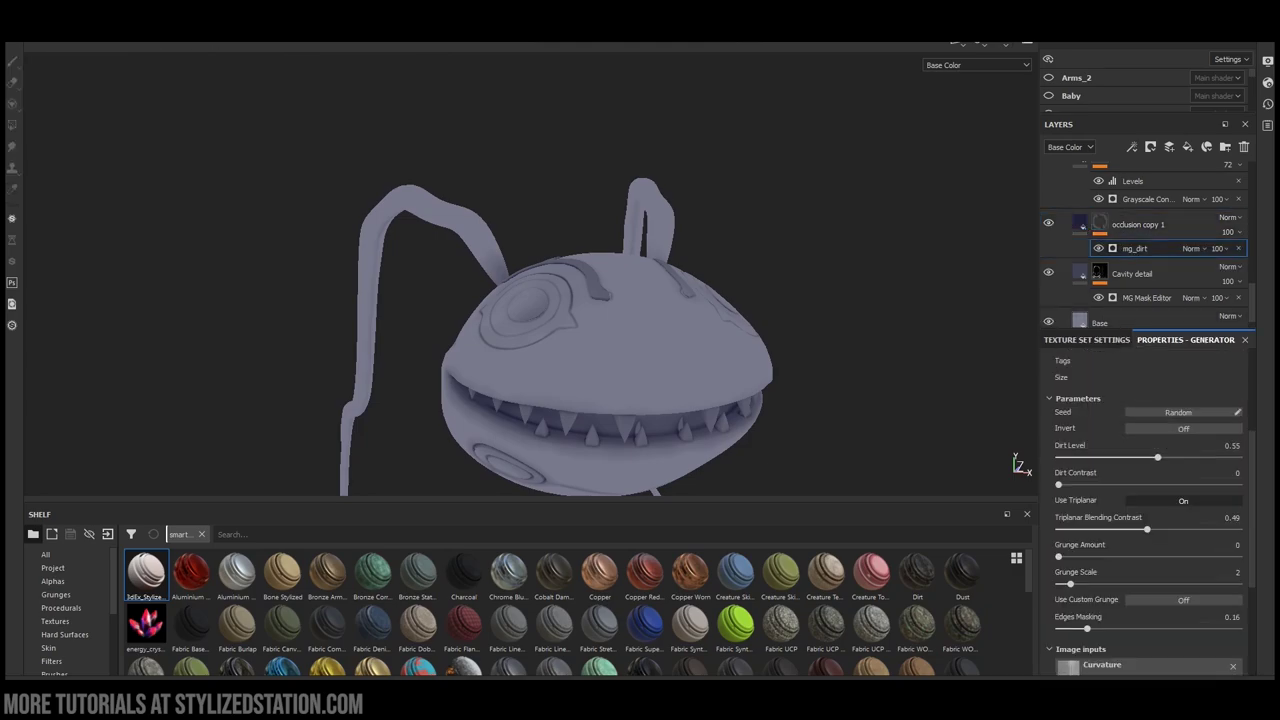
pyautogui.scroll(-5, 1150, 510)
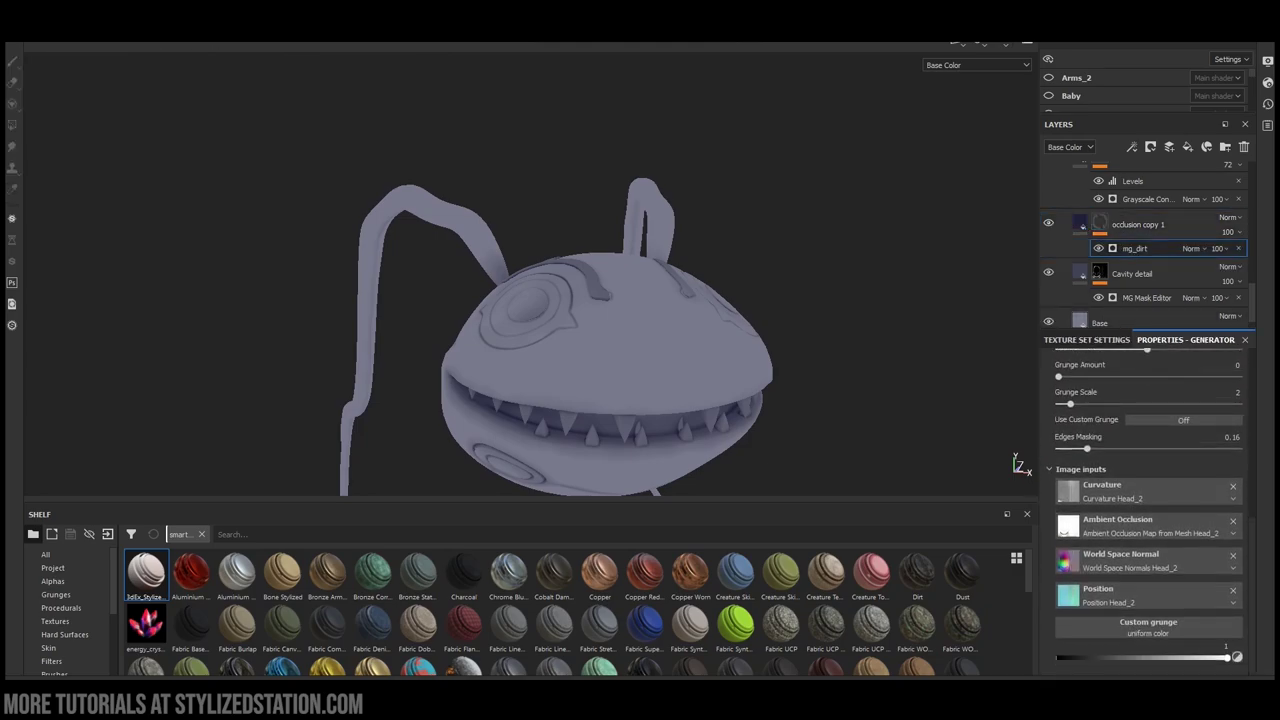
pyautogui.moveTo(620, 320)
pyautogui.keyDown('alt'); pyautogui.mouseDown()
pyautogui.moveTo(830, 350)
pyautogui.moveTo(610, 375)
pyautogui.moveTo(615, 420)
pyautogui.moveTo(625, 310)
pyautogui.moveTo(570, 330)
pyautogui.moveTo(345, 330)
pyautogui.moveTo(620, 335)
pyautogui.mouseUp(); pyautogui.keyUp('alt')
pyautogui.scroll(-4, 615, 400)
pyautogui.scroll(1, 1150, 265)
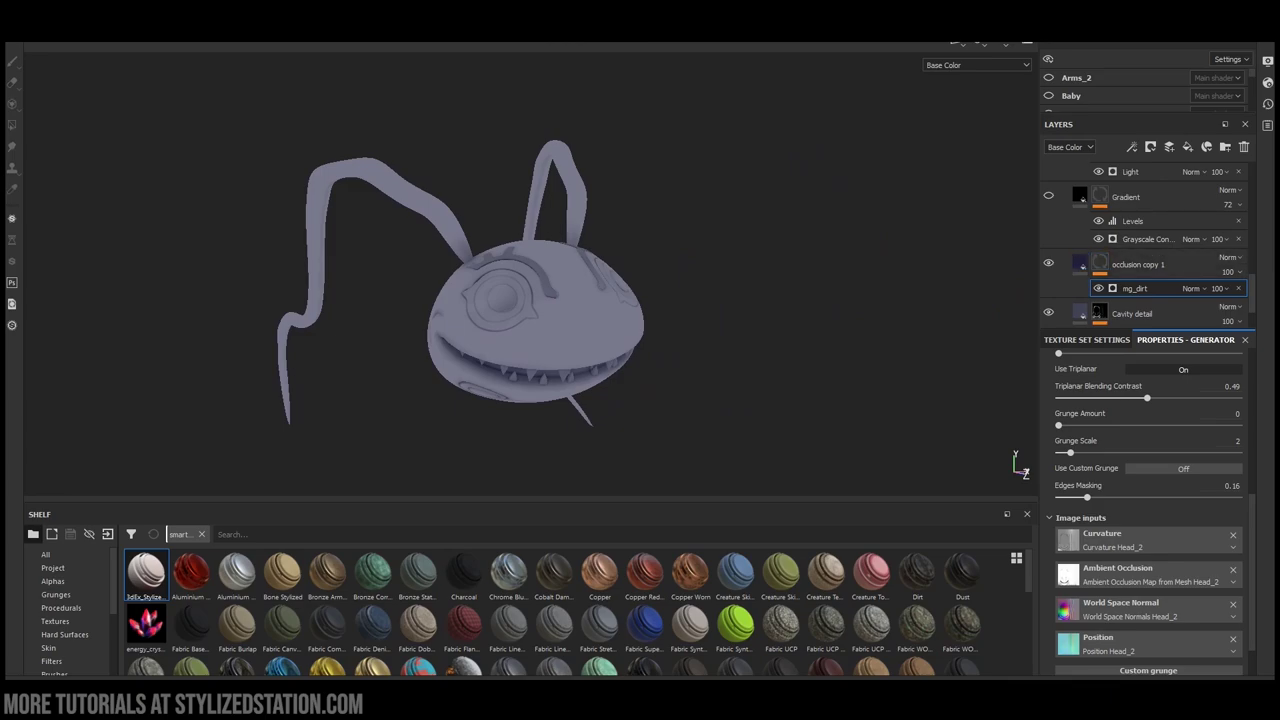
# Show the Gradient layer and toggle Invert off and on again in its Grayscale Conversion generator
pyautogui.click(1100, 195)
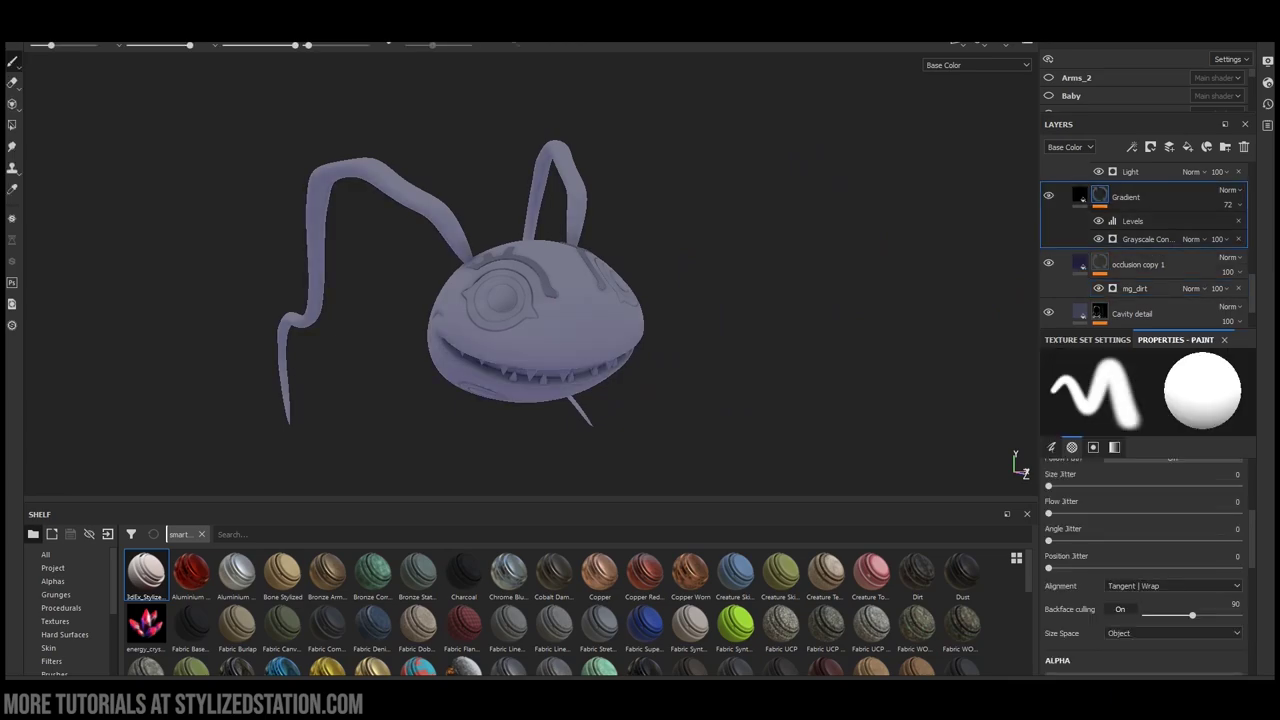
pyautogui.click(1148, 239)
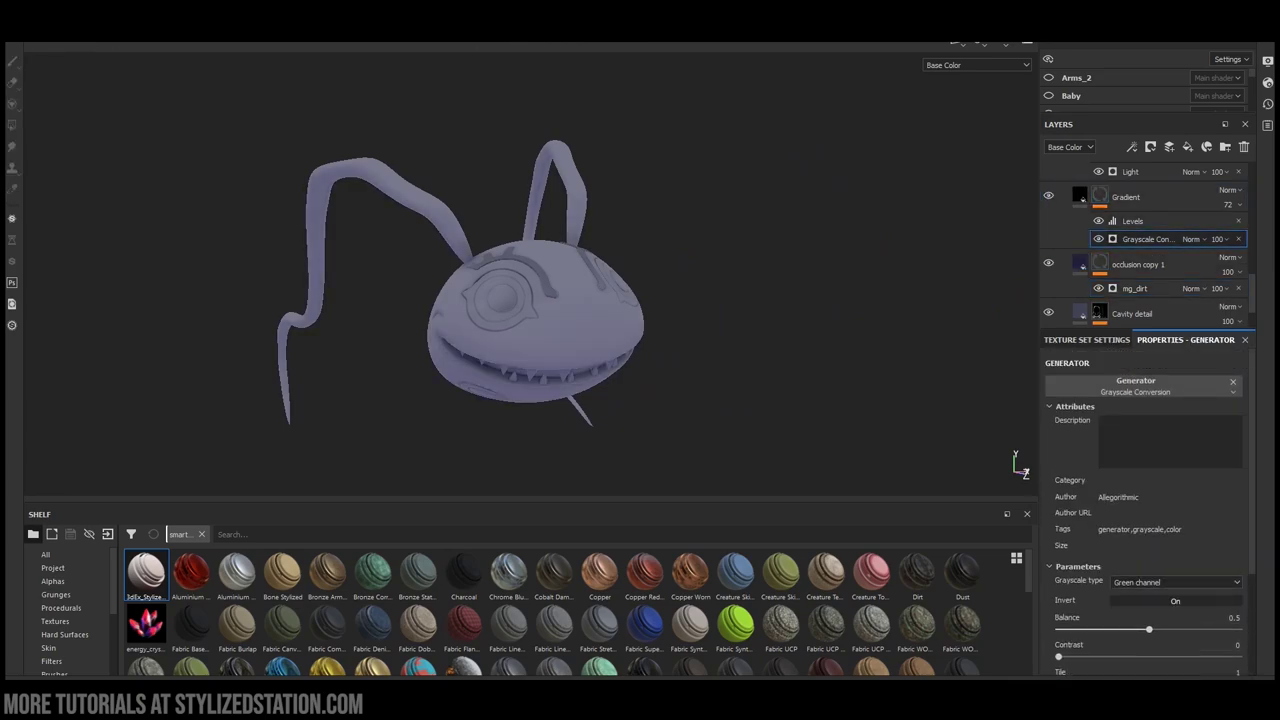
pyautogui.keyDown('alt'); pyautogui.moveTo(540, 330); pyautogui.dragTo(610, 240); pyautogui.keyUp('alt')
pyautogui.scroll(-3, 1150, 510)
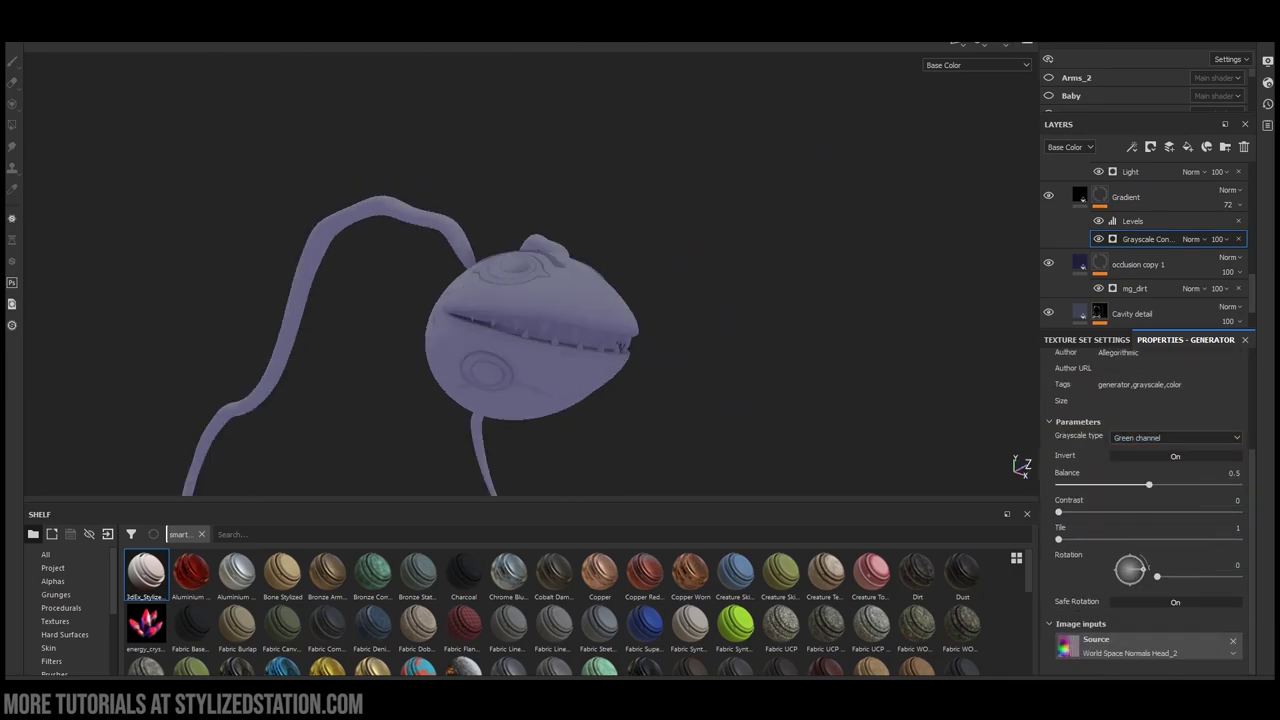
pyautogui.keyDown('alt'); pyautogui.moveTo(610, 250); pyautogui.dragTo(525, 330); pyautogui.keyUp('alt')
pyautogui.click(1175, 456)
pyautogui.click(1175, 456)
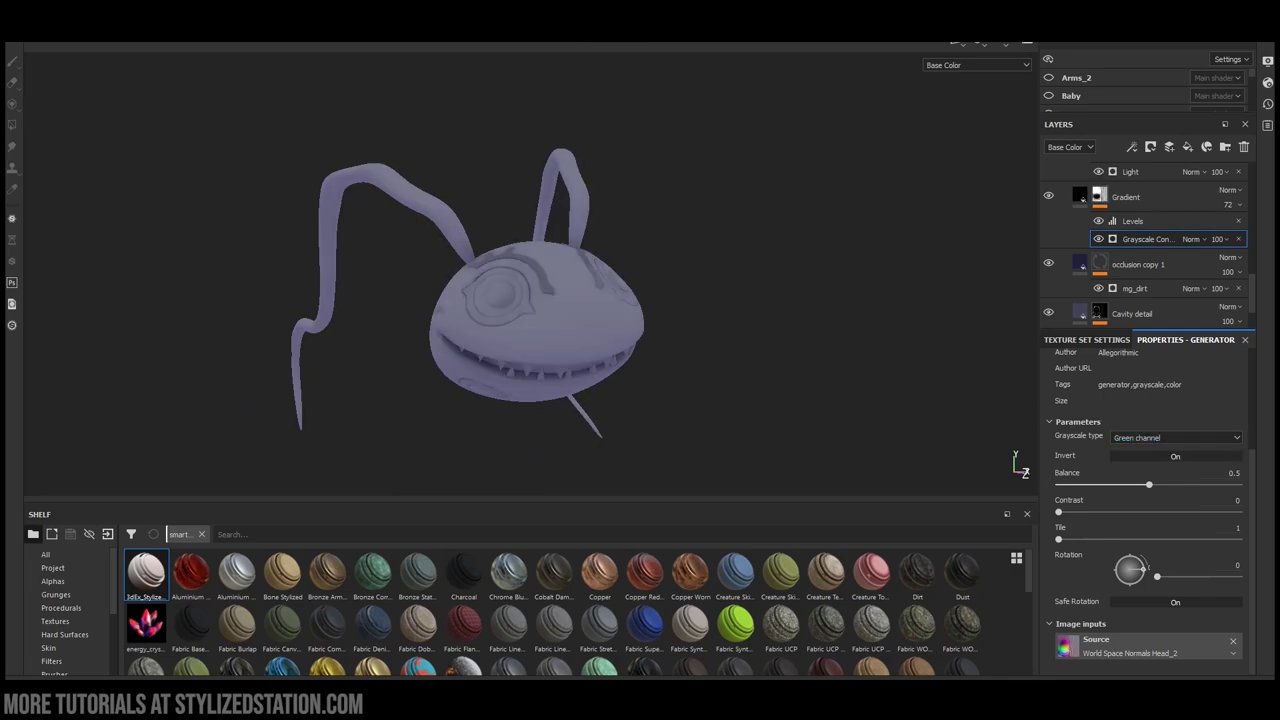
# Show the Light Gradient layer and review its Light generator's angle, highlight and attenuation settings
pyautogui.scroll(2, 1145, 244)
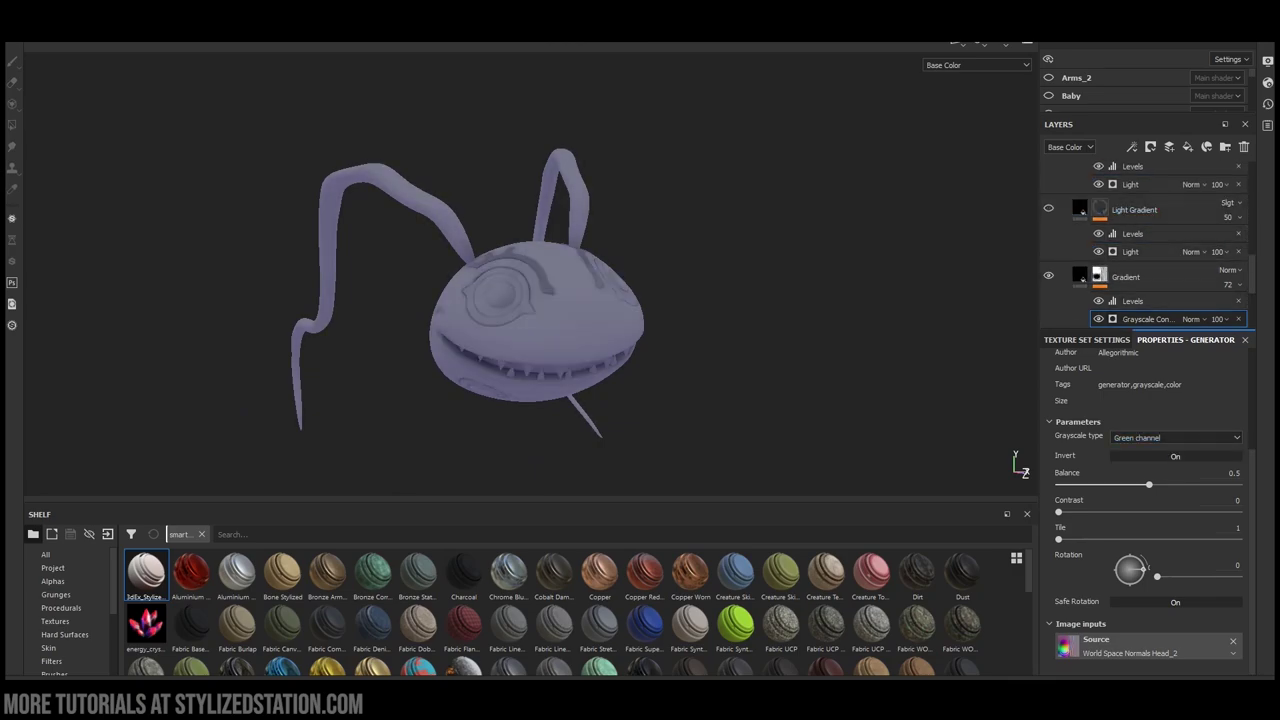
pyautogui.keyDown('alt'); pyautogui.moveTo(720, 310); pyautogui.dragTo(728, 350); pyautogui.keyUp('alt')
pyautogui.click(1100, 209)
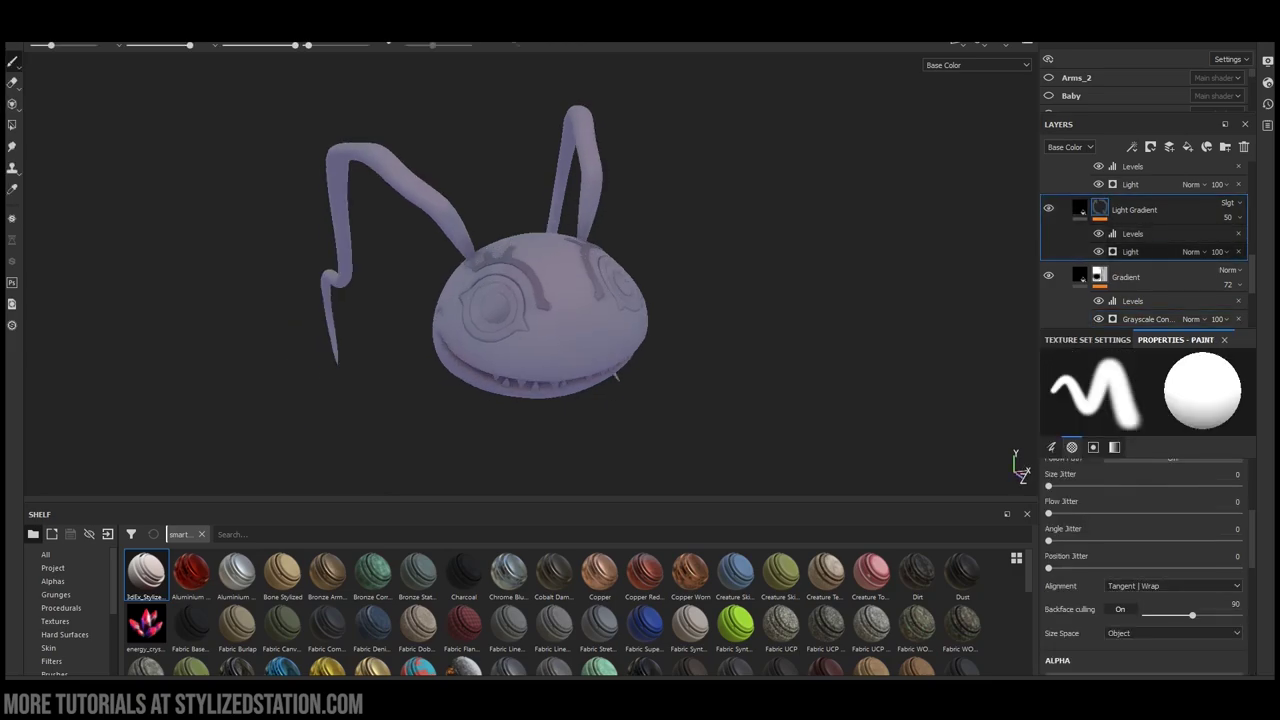
pyautogui.click(1131, 252)
pyautogui.scroll(4, 1145, 510)
pyautogui.scroll(-5, 1145, 510)
pyautogui.scroll(1, 1145, 510)
pyautogui.scroll(1, 1145, 232)
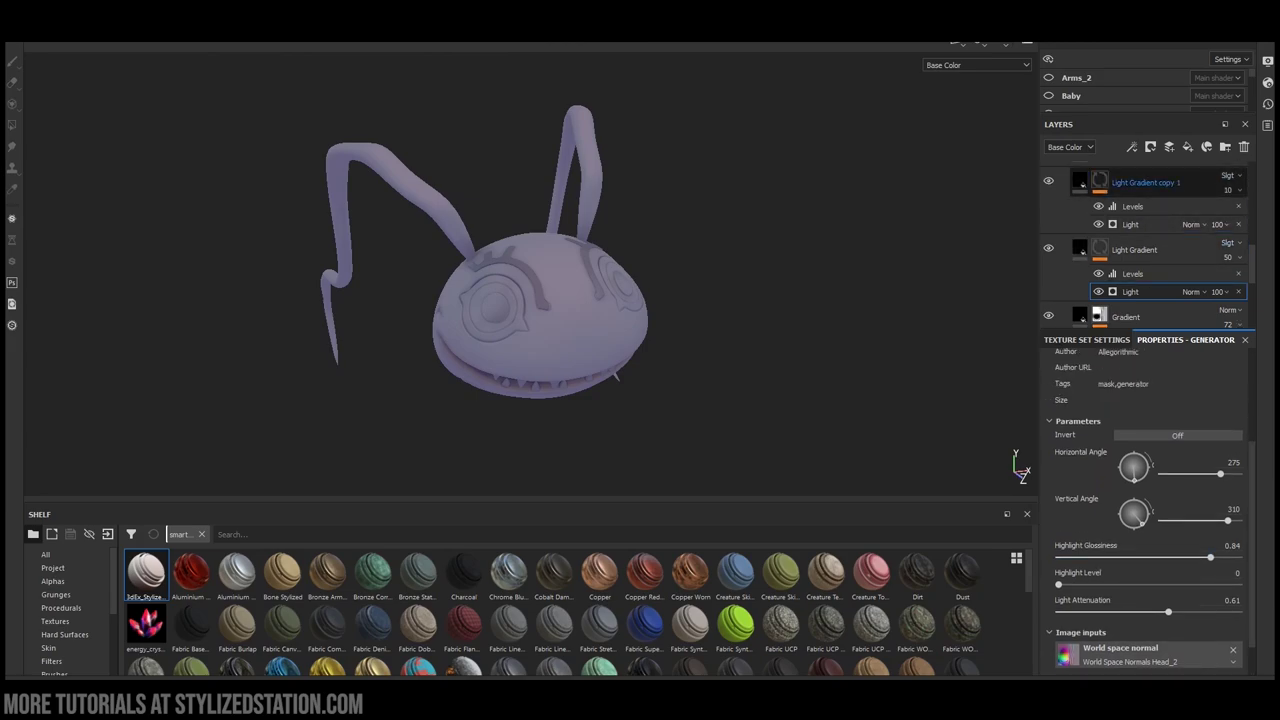
# Show the Light Gradient copy 1 layer and the Black Base, Red base and Green Base folders on the head
pyautogui.click(1100, 181)
pyautogui.keyDown('alt'); pyautogui.moveTo(800, 290); pyautogui.dragTo(845, 292); pyautogui.keyUp('alt')
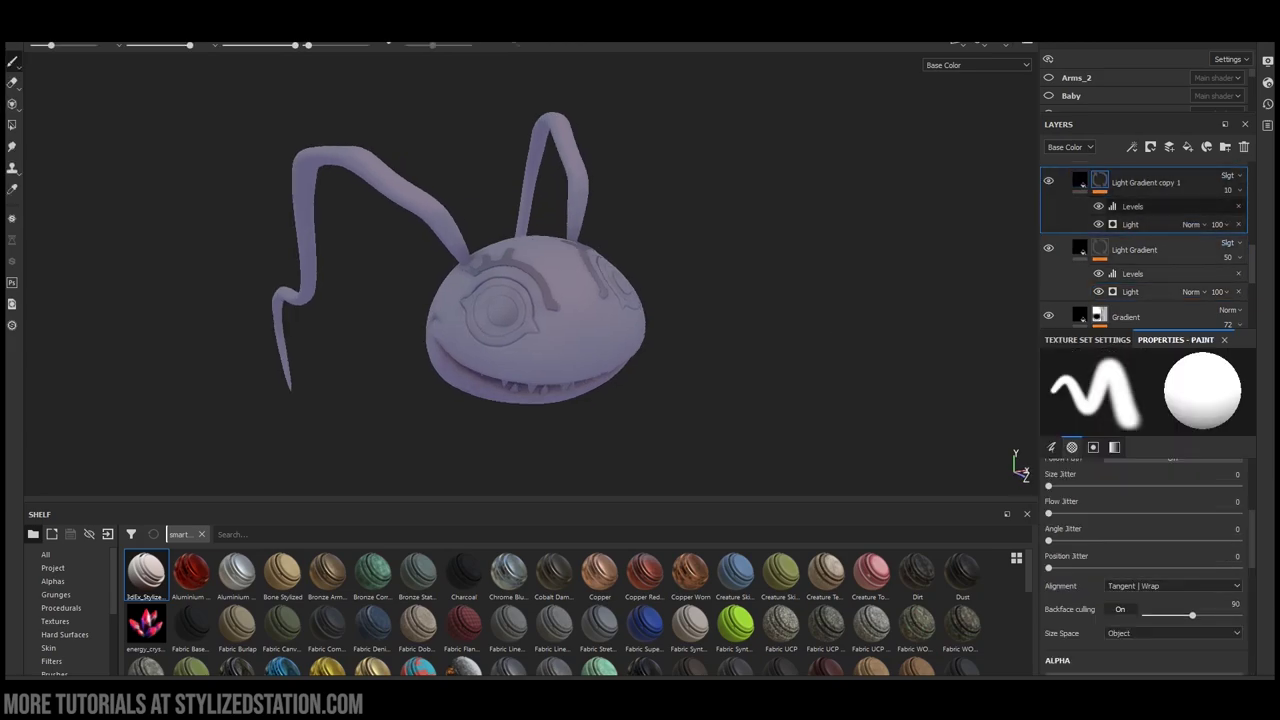
pyautogui.moveTo(1220, 213); pyautogui.dragTo(1273, 213)
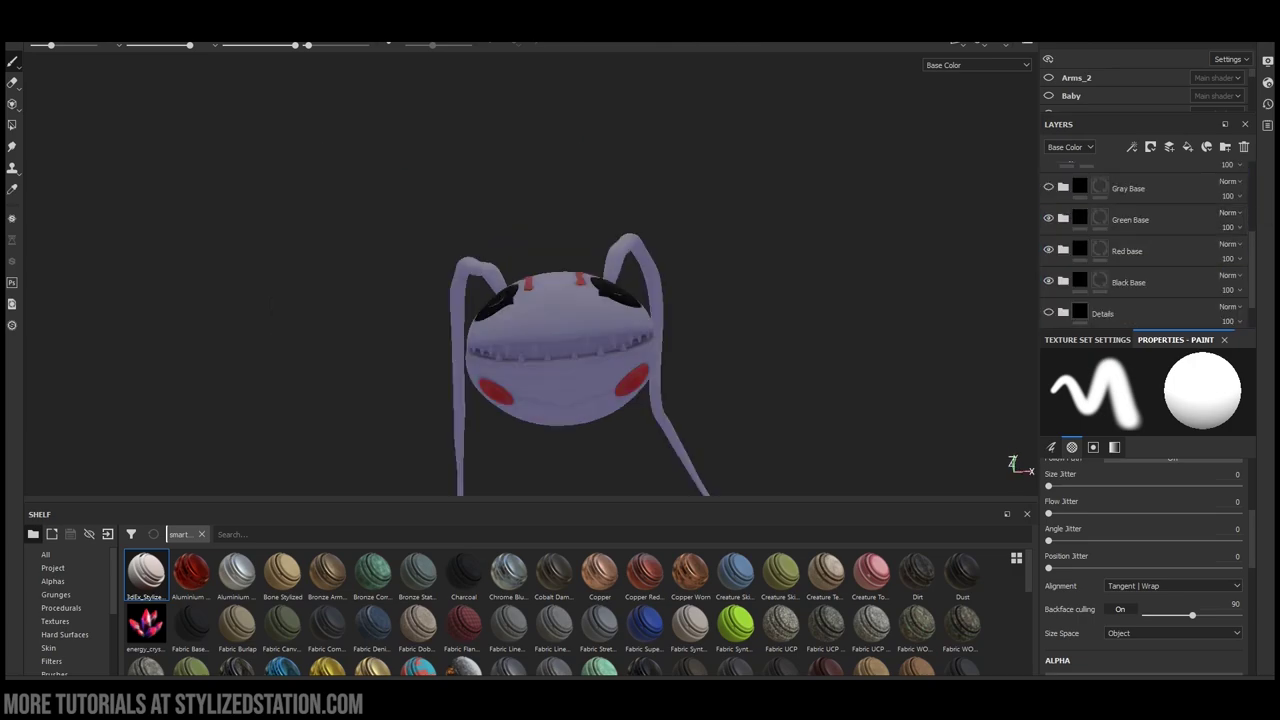
# Show the Gray Base folder and Fill layer 2 on the head
pyautogui.keyDown('alt'); pyautogui.moveTo(993, 227); pyautogui.dragTo(1025, 237); pyautogui.keyUp('alt')
pyautogui.scroll(1, 1068, 198)
pyautogui.keyDown('alt'); pyautogui.moveTo(1002, 292); pyautogui.dragTo(1008, 246); pyautogui.keyUp('alt')
pyautogui.click(1049, 196)
pyautogui.keyDown('alt'); pyautogui.moveTo(868, 246); pyautogui.dragTo(906, 319); pyautogui.keyUp('alt')
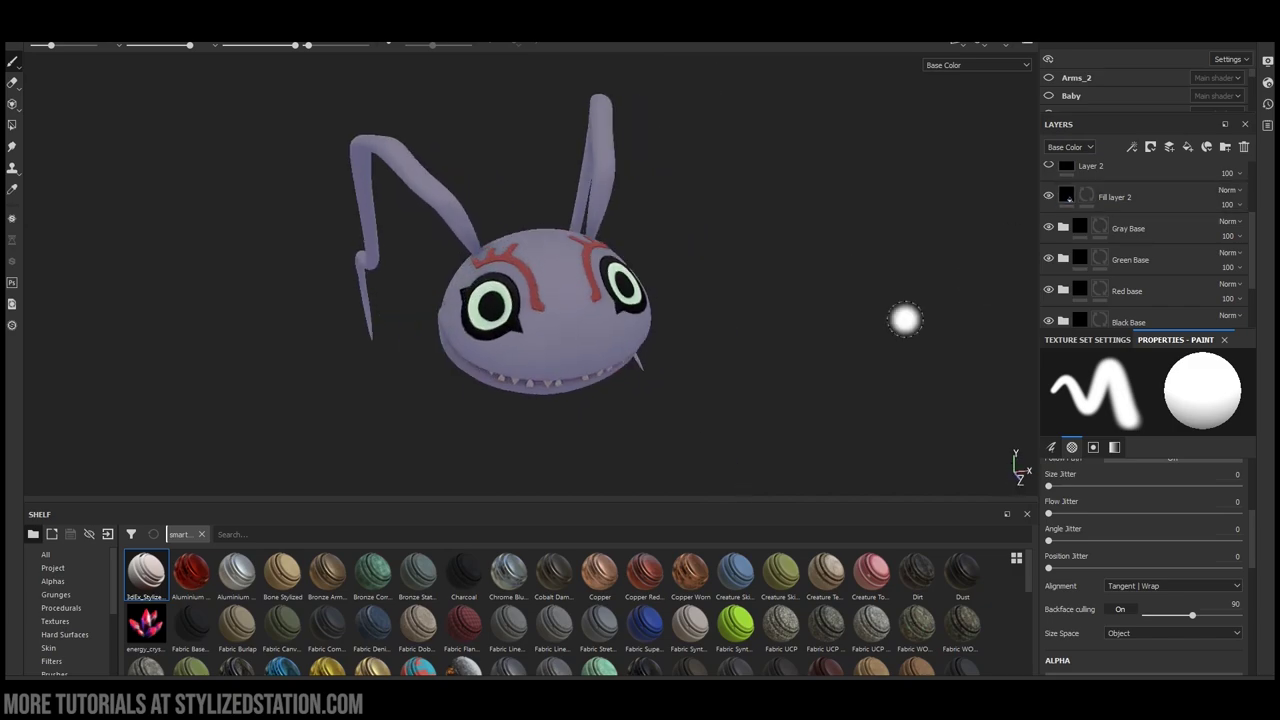
pyautogui.scroll(2, 1130, 278)
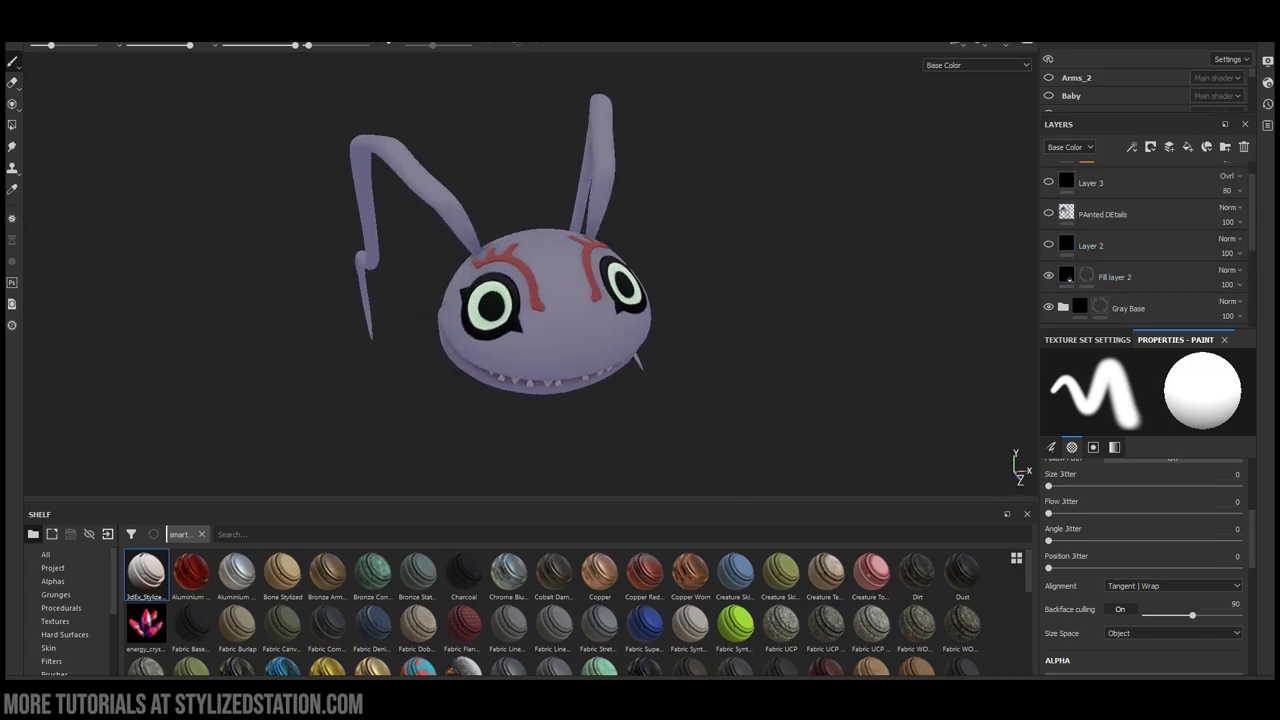
# Show the PAinted DEtails layer and smudge the dark shading on the head's underside between the two round red markings
pyautogui.click(1049, 213)
pyautogui.moveTo(670, 256)
pyautogui.keyDown('alt'); pyautogui.mouseDown()
pyautogui.moveTo(648, 291)
pyautogui.moveTo(480, 288)
pyautogui.mouseUp(); pyautogui.keyUp('alt')
pyautogui.keyDown('alt'); pyautogui.moveTo(660, 305); pyautogui.dragTo(695, 235); pyautogui.keyUp('alt')
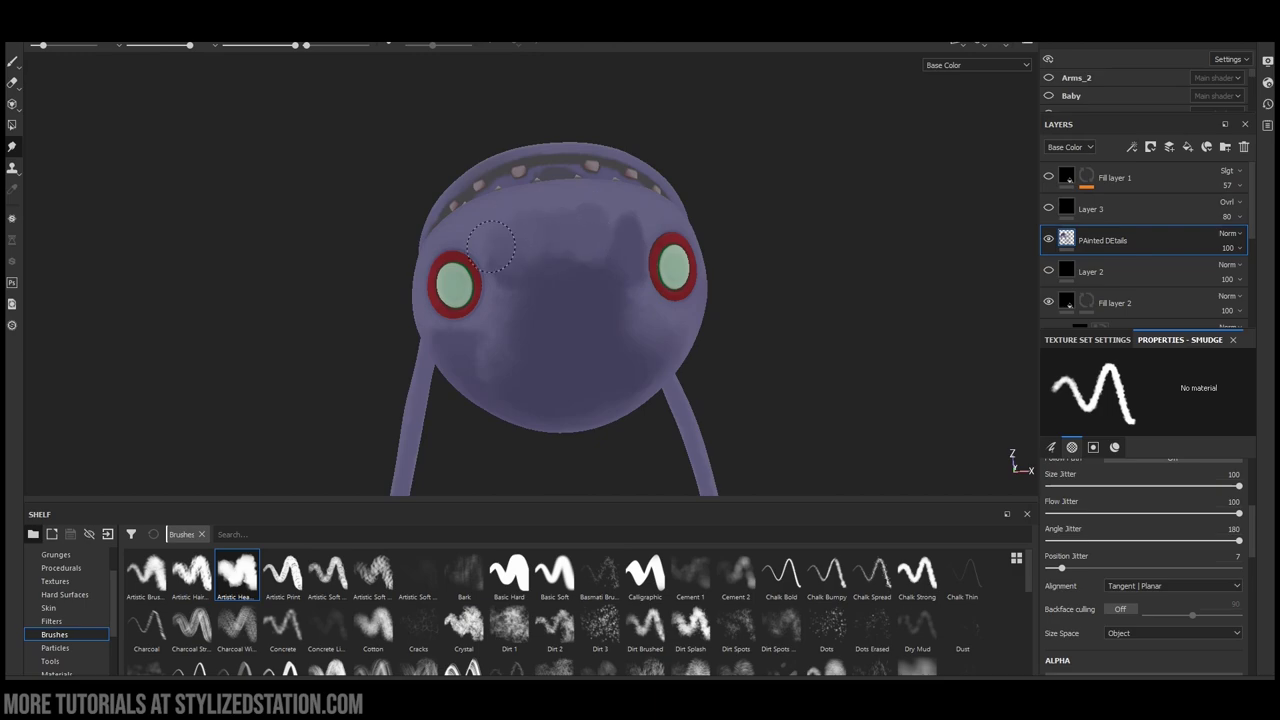
pyautogui.moveTo(476, 358)
pyautogui.keyDown('alt'); pyautogui.mouseDown()
pyautogui.moveTo(543, 351)
pyautogui.moveTo(514, 360)
pyautogui.mouseUp(); pyautogui.keyUp('alt')
pyautogui.moveTo(624, 297); pyautogui.dragTo(539, 318)
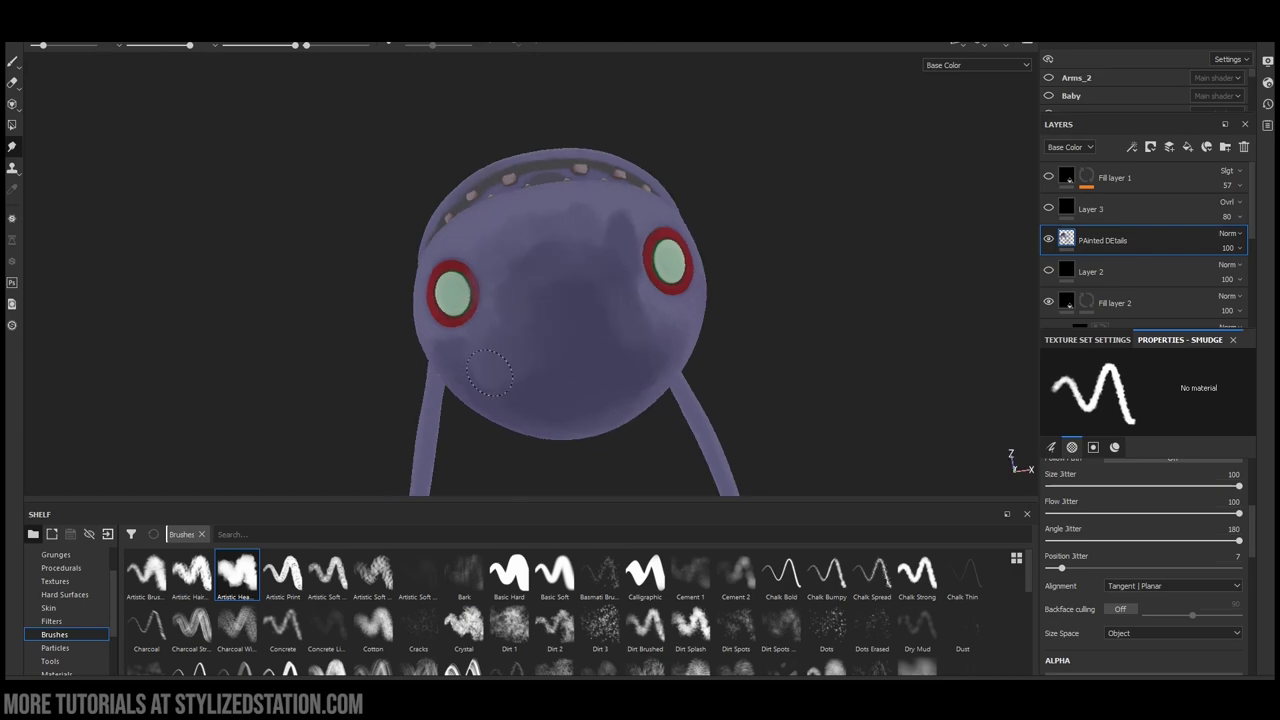
pyautogui.keyDown('alt'); pyautogui.moveTo(489, 375); pyautogui.dragTo(628, 314); pyautogui.keyUp('alt')
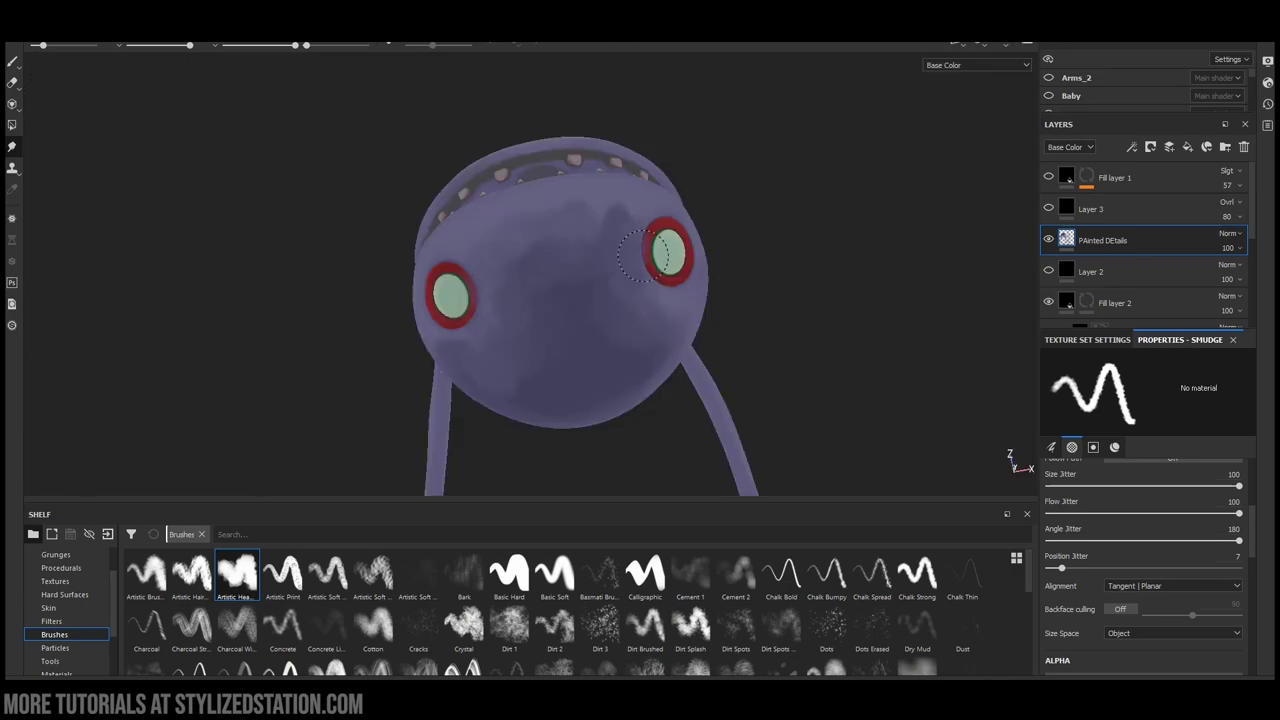
pyautogui.keyDown('alt'); pyautogui.moveTo(498, 254); pyautogui.dragTo(488, 362); pyautogui.keyUp('alt')
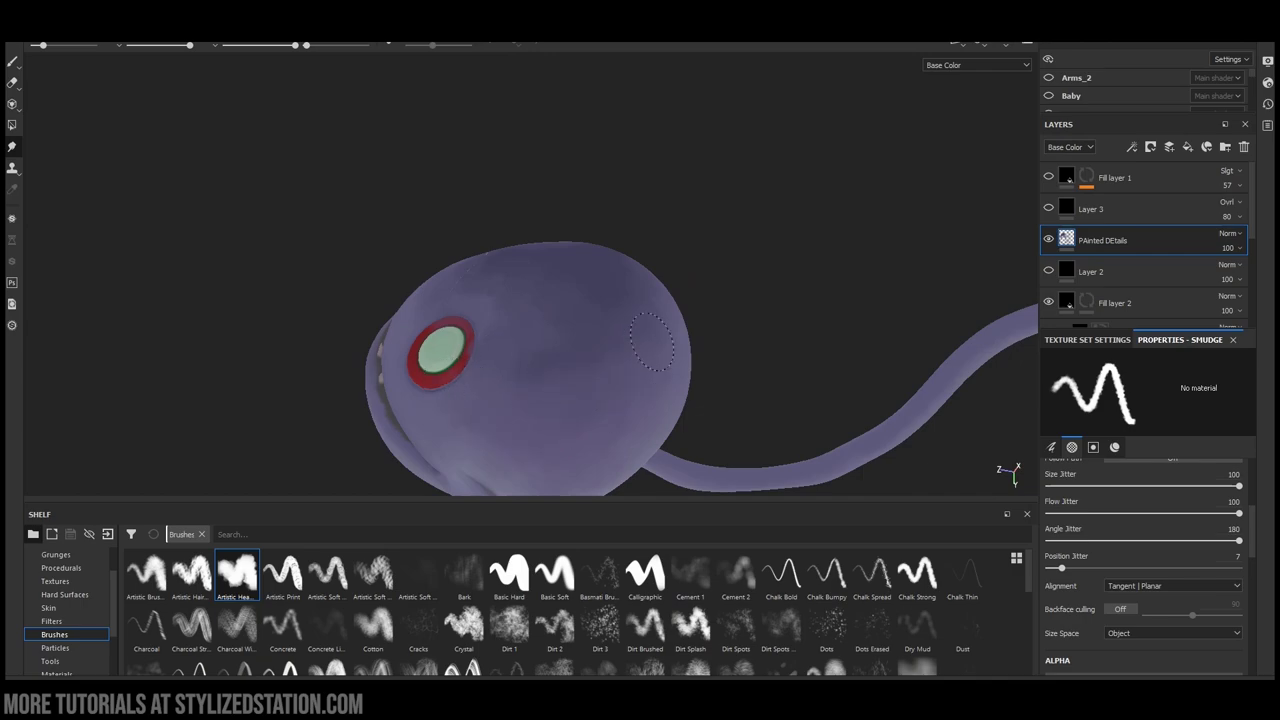
# Blend the underside's dark patch outward toward the back of the head and the antennae with the Smudge tool
pyautogui.keyDown('alt'); pyautogui.moveTo(652, 337); pyautogui.dragTo(532, 363); pyautogui.keyUp('alt')
pyautogui.keyDown('alt'); pyautogui.moveTo(463, 289); pyautogui.dragTo(560, 349); pyautogui.keyUp('alt')
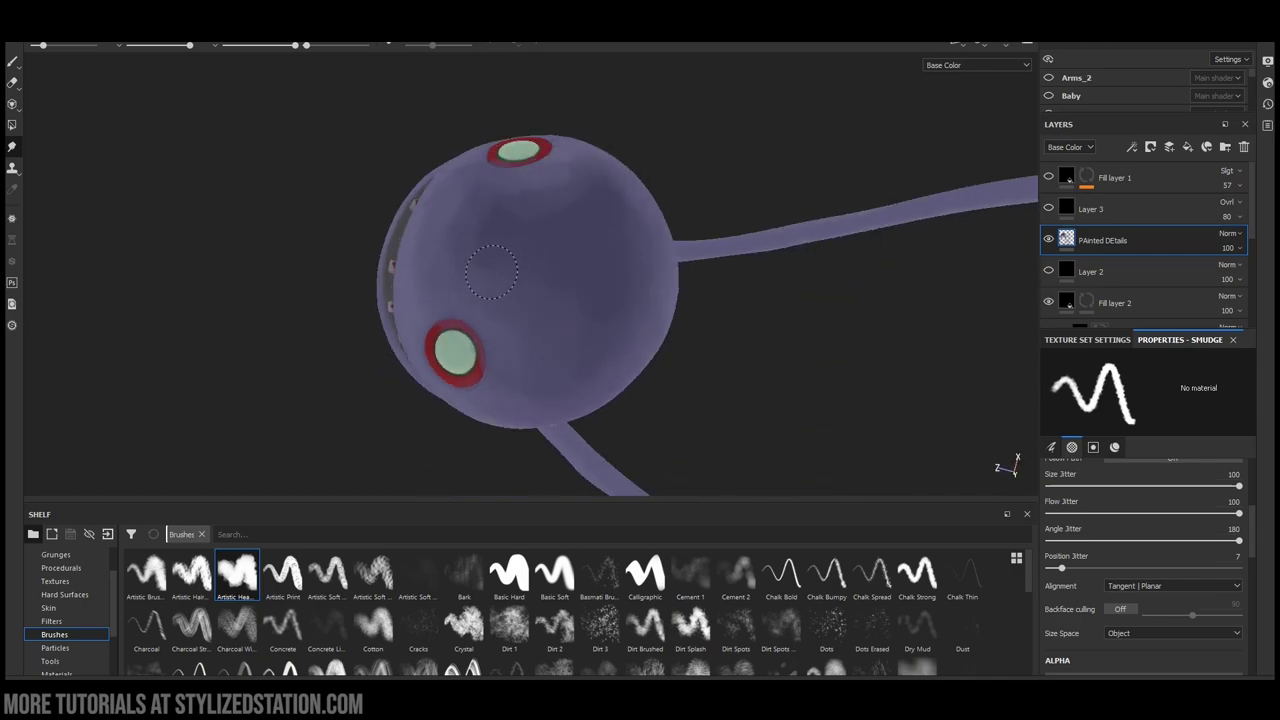
pyautogui.moveTo(563, 191)
pyautogui.keyDown('alt'); pyautogui.mouseDown()
pyautogui.moveTo(525, 201)
pyautogui.moveTo(570, 185)
pyautogui.moveTo(593, 198)
pyautogui.mouseUp(); pyautogui.keyUp('alt')
pyautogui.keyDown('alt'); pyautogui.moveTo(516, 238); pyautogui.dragTo(504, 216); pyautogui.keyUp('alt')
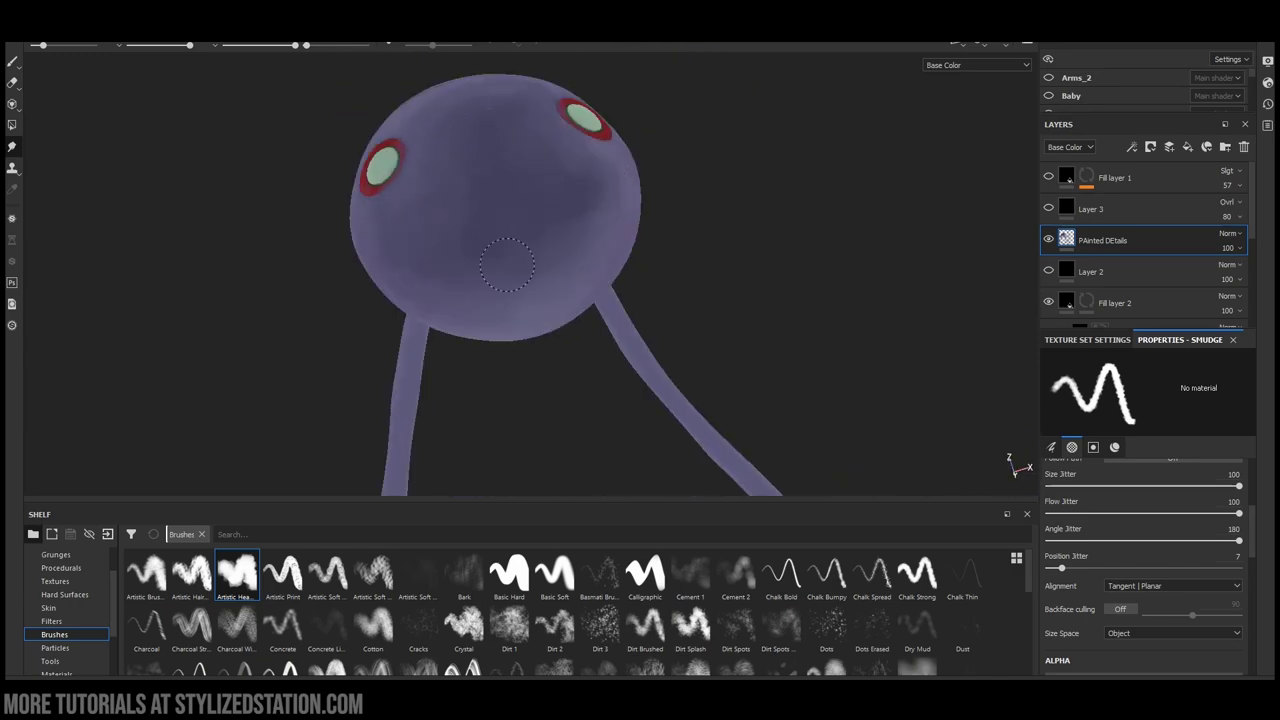
pyautogui.moveTo(569, 255)
pyautogui.keyDown('alt'); pyautogui.mouseDown()
pyautogui.moveTo(562, 232)
pyautogui.moveTo(575, 250)
pyautogui.mouseUp(); pyautogui.keyUp('alt')
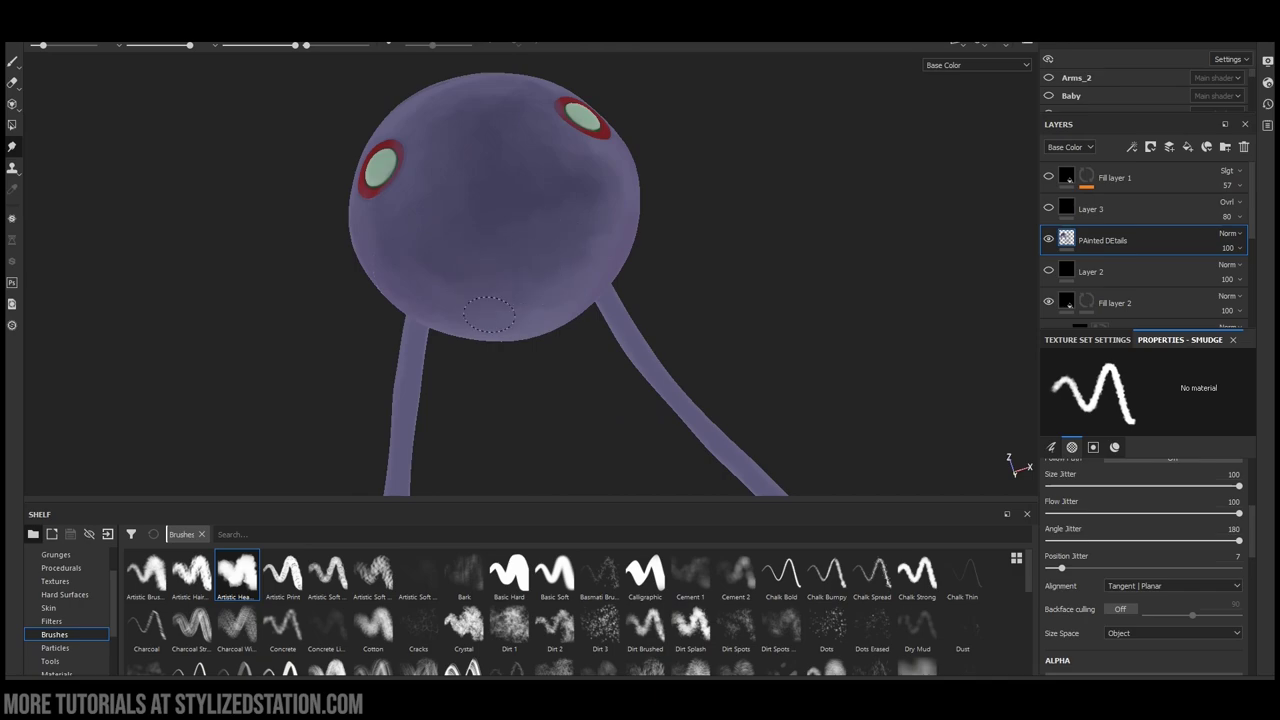
# Smudge the gray gum strip along the lower jaw beneath the teeth
pyautogui.keyDown('alt'); pyautogui.moveTo(522, 318); pyautogui.dragTo(489, 227); pyautogui.keyUp('alt')
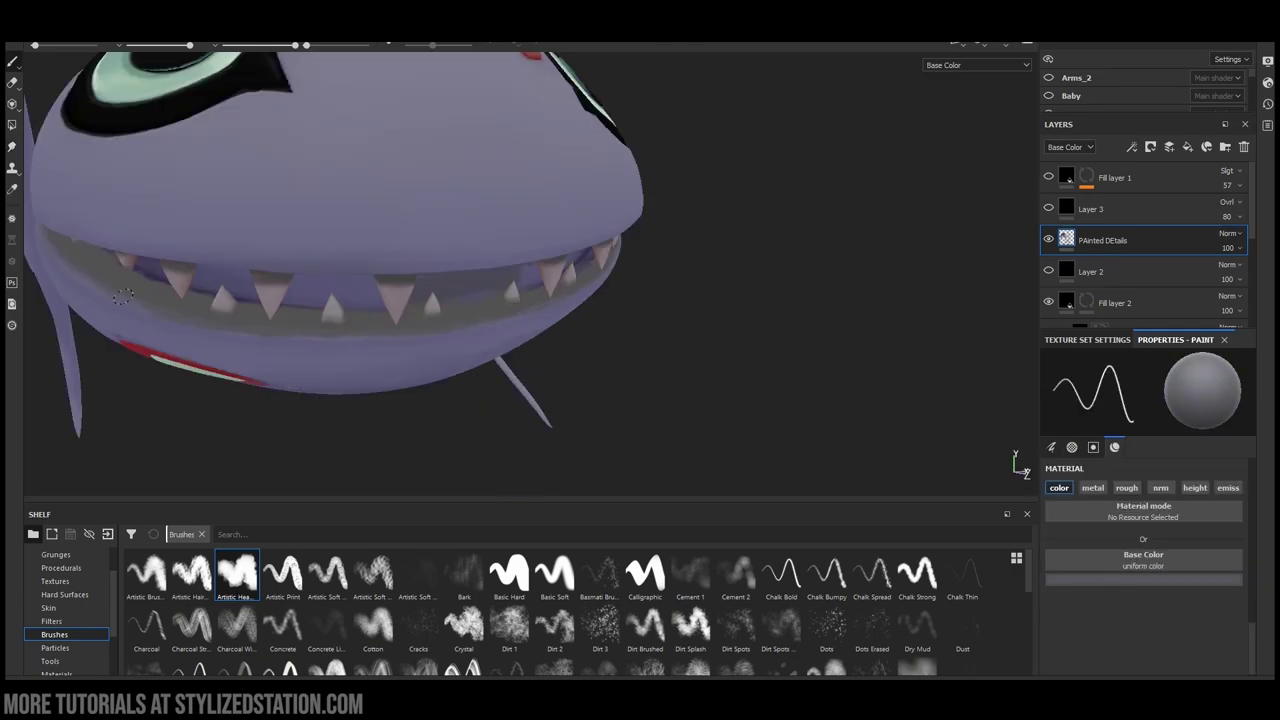
pyautogui.press('5')
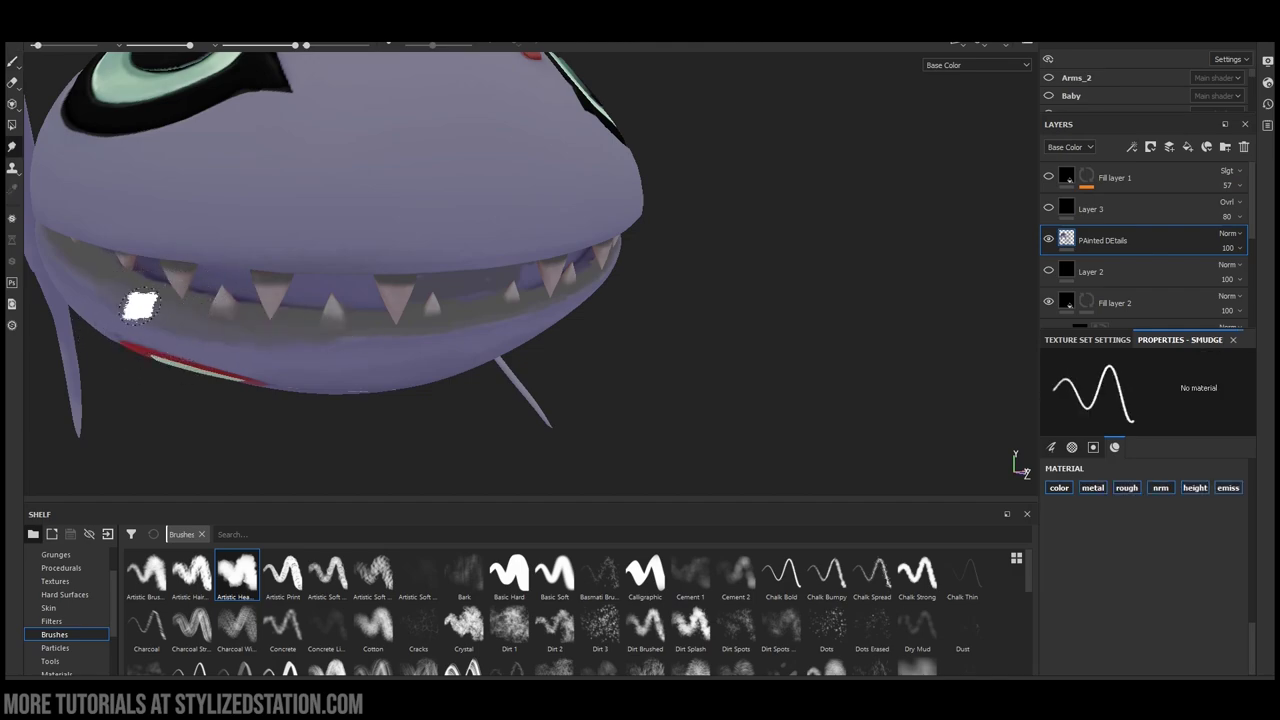
pyautogui.keyDown('alt'); pyautogui.moveTo(269, 337); pyautogui.dragTo(263, 282); pyautogui.keyUp('alt')
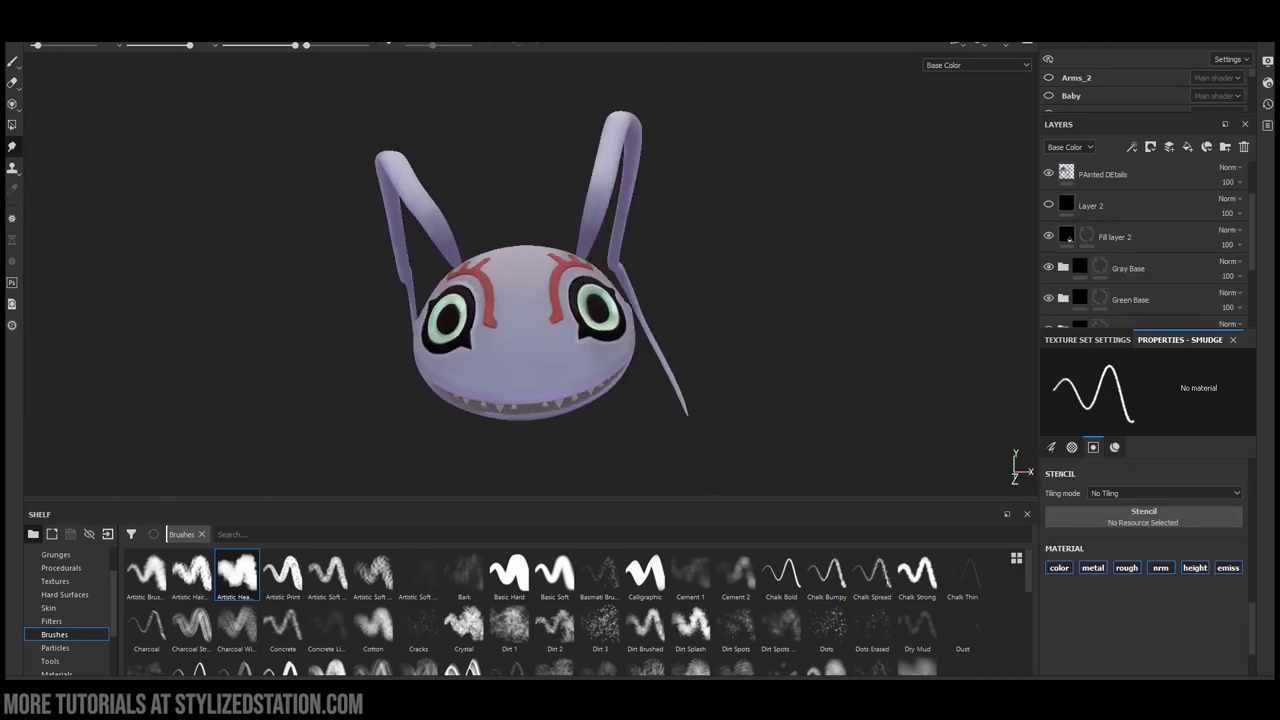
# Show the Baby texture set together with the painted head
pyautogui.keyDown('alt'); pyautogui.moveTo(530, 340); pyautogui.dragTo(630, 310); pyautogui.keyUp('alt')
pyautogui.scroll(-4, 530, 300)
pyautogui.keyDown('alt'); pyautogui.moveTo(520, 290); pyautogui.dragTo(406, 331); pyautogui.keyUp('alt')
pyautogui.keyDown('alt'); pyautogui.moveTo(406, 331); pyautogui.dragTo(540, 331, button='right'); pyautogui.keyUp('alt')
pyautogui.keyDown('alt'); pyautogui.moveTo(540, 331); pyautogui.dragTo(700, 340); pyautogui.keyUp('alt')
pyautogui.scroll(-4, 731, 349)
pyautogui.keyDown('alt'); pyautogui.moveTo(610, 360); pyautogui.dragTo(718, 380); pyautogui.keyUp('alt')
pyautogui.click(1048, 96)
pyautogui.keyDown('alt'); pyautogui.moveTo(636, 340); pyautogui.dragTo(726, 163, button='middle'); pyautogui.keyUp('alt')
pyautogui.keyDown('alt'); pyautogui.moveTo(726, 163); pyautogui.dragTo(786, 349); pyautogui.keyUp('alt')
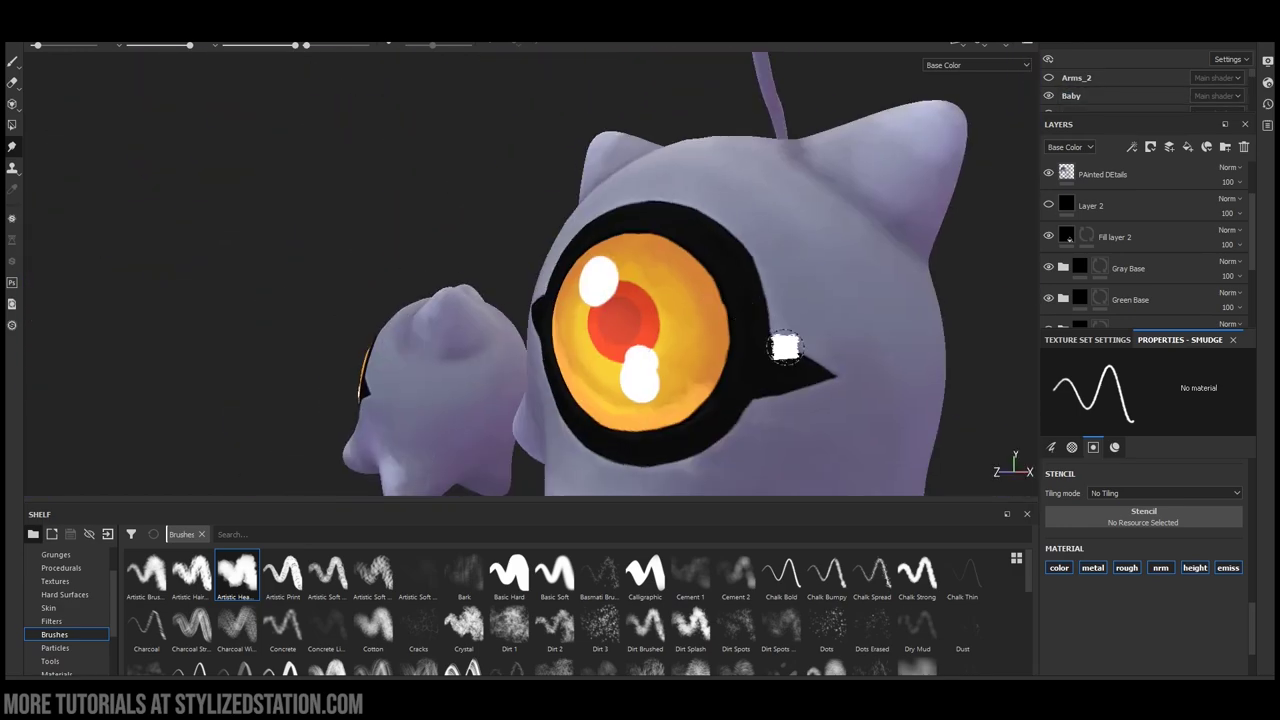
# Examine the babies' painted eyes, spikes and body shading from the front, sides and below
pyautogui.keyDown('alt'); pyautogui.moveTo(786, 349); pyautogui.dragTo(851, 469, button='right'); pyautogui.keyUp('alt')
pyautogui.keyDown('alt'); pyautogui.moveTo(851, 469); pyautogui.dragTo(600, 400); pyautogui.keyUp('alt')
pyautogui.keyDown('alt'); pyautogui.moveTo(600, 400); pyautogui.dragTo(690, 430, button='right'); pyautogui.keyUp('alt')
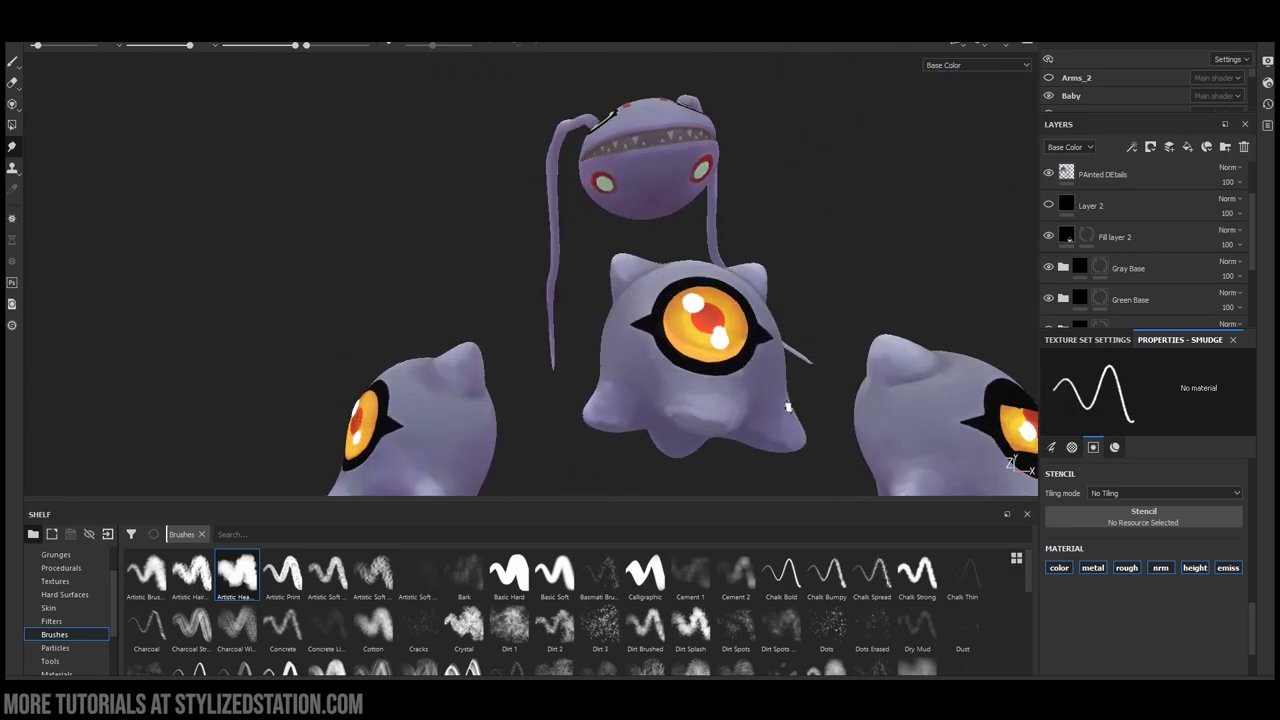
pyautogui.keyDown('alt'); pyautogui.moveTo(690, 430); pyautogui.dragTo(696, 295); pyautogui.keyUp('alt')
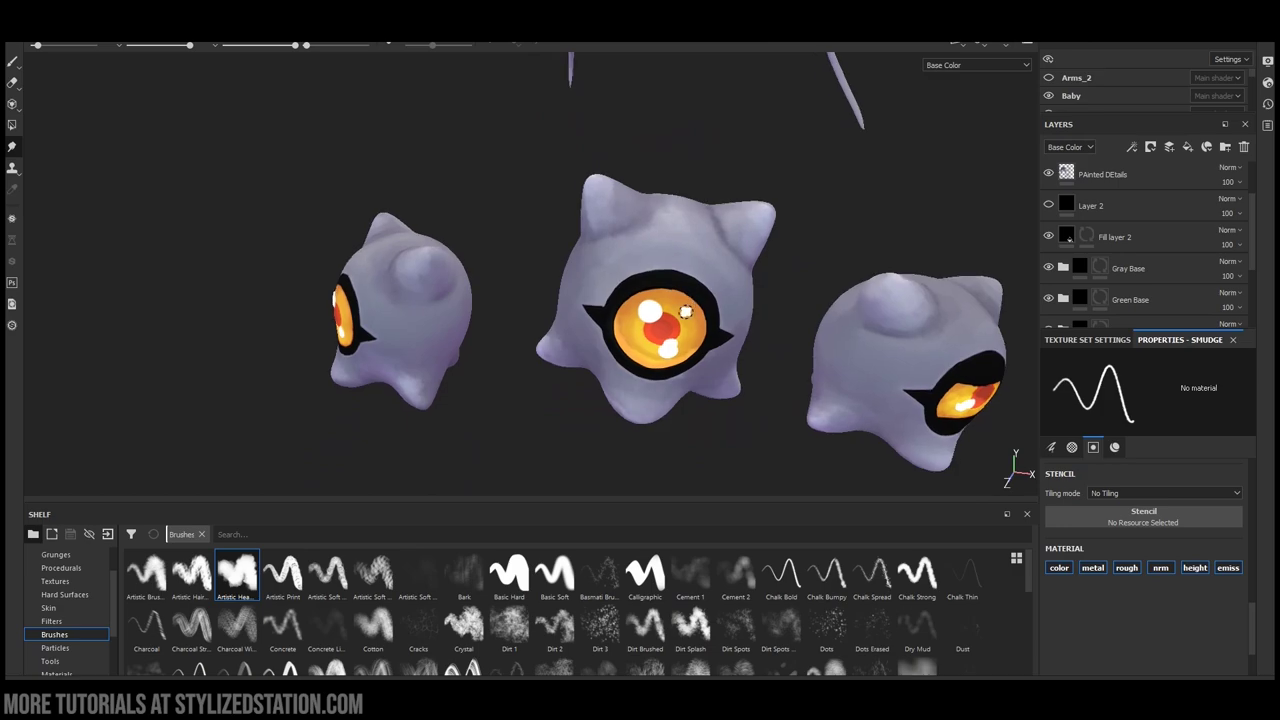
pyautogui.keyDown('alt'); pyautogui.moveTo(670, 400); pyautogui.dragTo(620, 390); pyautogui.keyUp('alt')
pyautogui.keyDown('alt'); pyautogui.moveTo(620, 390); pyautogui.dragTo(260, 400, button='right'); pyautogui.keyUp('alt')
pyautogui.keyDown('alt'); pyautogui.moveTo(260, 400); pyautogui.dragTo(268, 350); pyautogui.keyUp('alt')
pyautogui.keyDown('alt'); pyautogui.moveTo(545, 350); pyautogui.dragTo(582, 352); pyautogui.keyUp('alt')
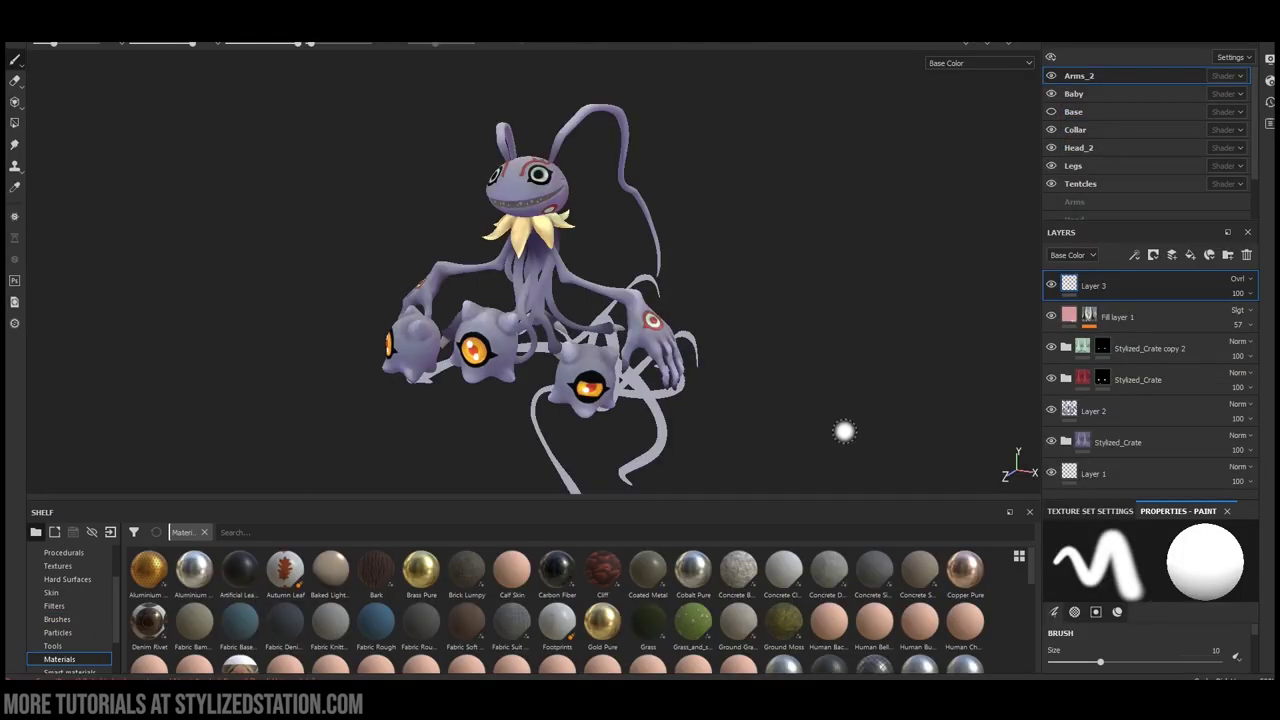
# Inspect the textured creature's head, collar, arms, tentacles and babies from all around
pyautogui.moveTo(876, 437)
pyautogui.keyDown('alt'); pyautogui.mouseDown()
pyautogui.moveTo(669, 432)
pyautogui.moveTo(845, 410)
pyautogui.moveTo(737, 385)
pyautogui.mouseUp(); pyautogui.keyUp('alt')
pyautogui.keyDown('alt'); pyautogui.moveTo(943, 334); pyautogui.dragTo(653, 335); pyautogui.keyUp('alt')
pyautogui.moveTo(793, 339)
pyautogui.keyDown('alt'); pyautogui.mouseDown()
pyautogui.moveTo(643, 355)
pyautogui.moveTo(954, 360)
pyautogui.moveTo(900, 334)
pyautogui.mouseUp(); pyautogui.keyUp('alt')
pyautogui.moveTo(816, 254)
pyautogui.keyDown('alt'); pyautogui.mouseDown()
pyautogui.moveTo(817, 395)
pyautogui.moveTo(812, 195)
pyautogui.mouseUp(); pyautogui.keyUp('alt')
pyautogui.keyDown('alt'); pyautogui.moveTo(606, 331); pyautogui.dragTo(690, 335, button='right'); pyautogui.keyUp('alt')
pyautogui.keyDown('alt'); pyautogui.moveTo(581, 327); pyautogui.dragTo(690, 415); pyautogui.keyUp('alt')
pyautogui.keyDown('alt'); pyautogui.moveTo(685, 325); pyautogui.dragTo(740, 257); pyautogui.keyUp('alt')
pyautogui.keyDown('alt'); pyautogui.moveTo(740, 257); pyautogui.dragTo(180, 171, button='right'); pyautogui.keyUp('alt')
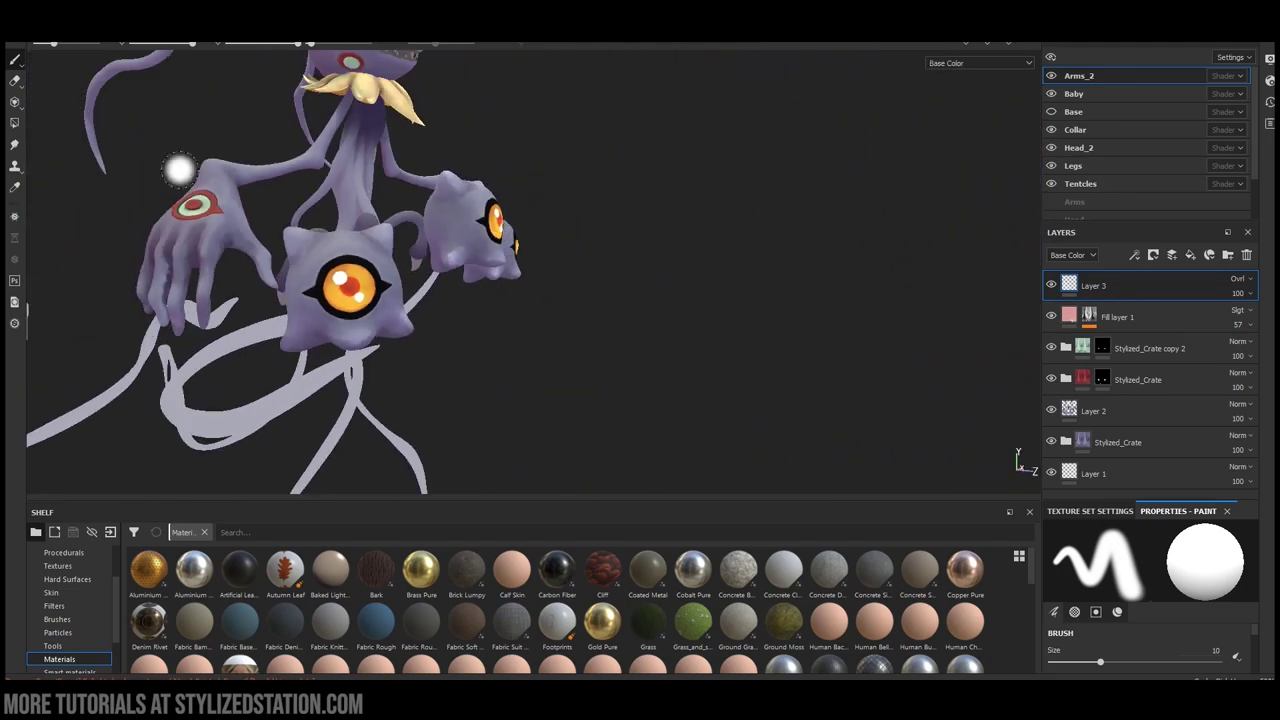
pyautogui.keyDown('alt'); pyautogui.moveTo(545, 190); pyautogui.dragTo(560, 250); pyautogui.keyUp('alt')
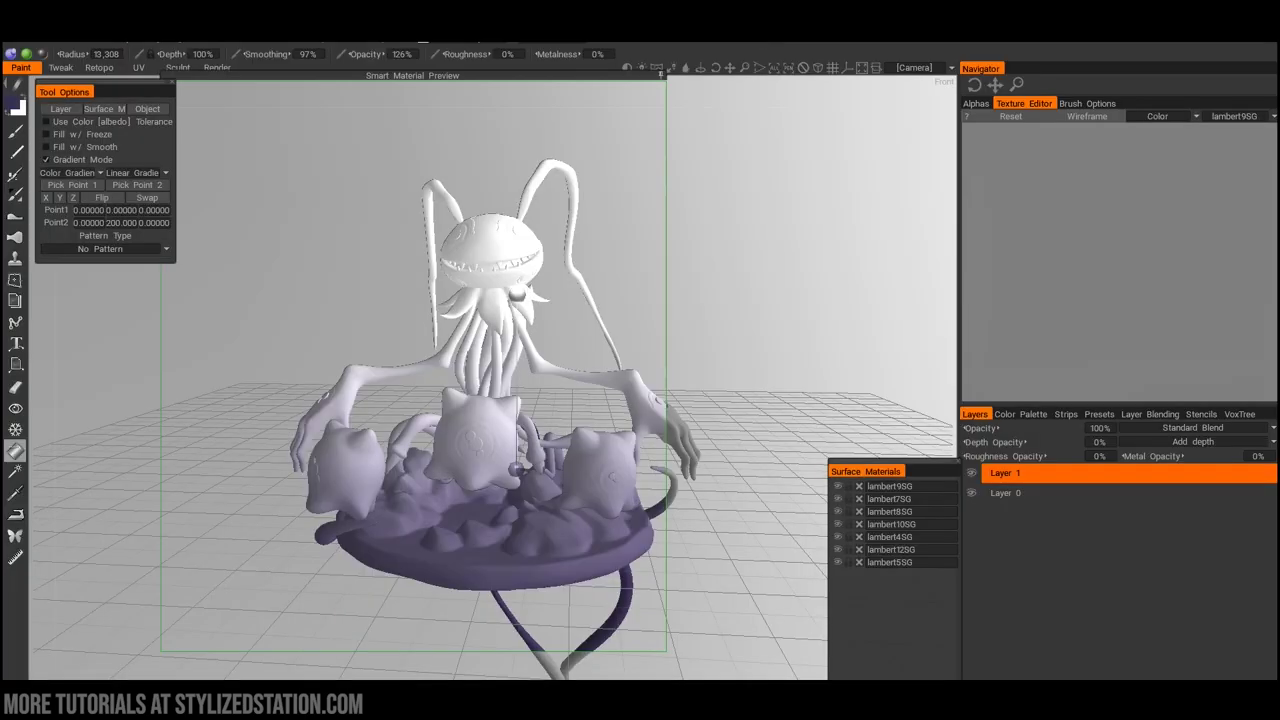
# Switch to 3DCoat, undo the last gradient fill and run a new linear color gradient from the base to the head's top
pyautogui.hotkey('ctrl', 'z')
pyautogui.moveTo(517, 293); pyautogui.dragTo(510, 231)
pyautogui.click(510, 204)
pyautogui.moveTo(515, 470); pyautogui.dragTo(500, 537)
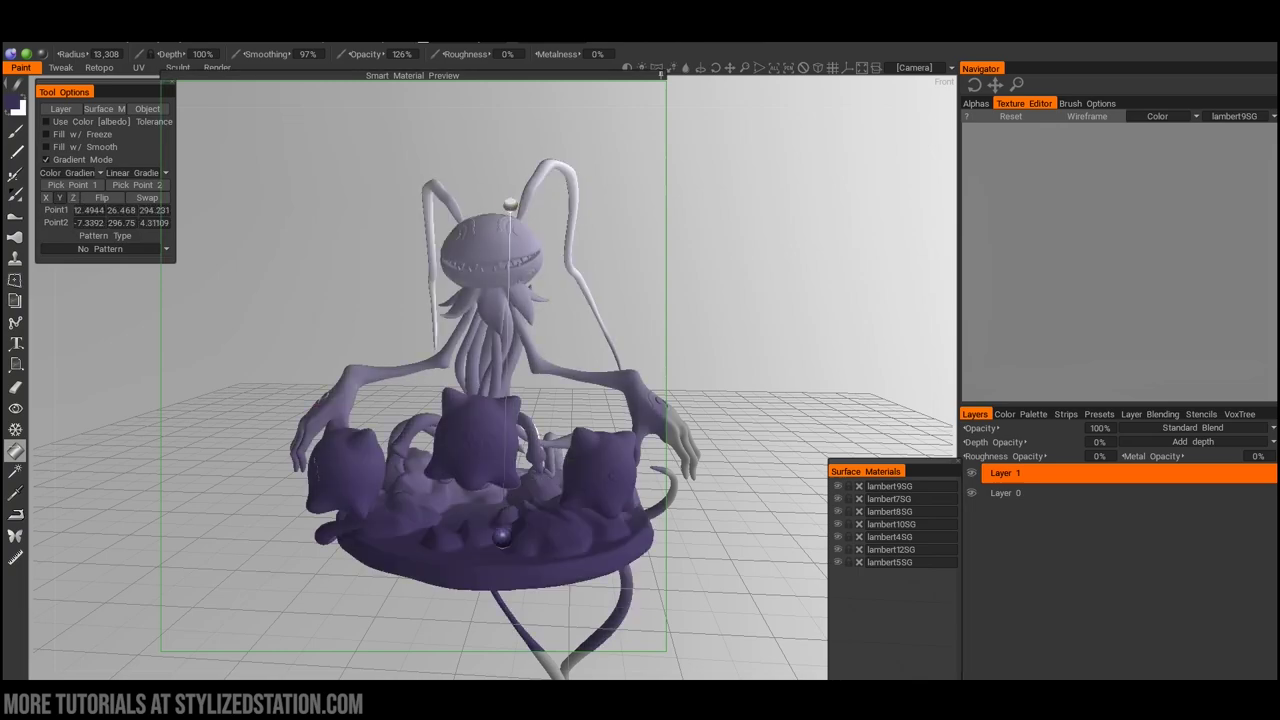
# Align the linear gradient to the Y axis with its second point beside the antennae, and fill the model with it
pyautogui.click(60, 198)
pyautogui.keyDown('alt'); pyautogui.moveTo(560, 420); pyautogui.dragTo(730, 414); pyautogui.keyUp('alt')
pyautogui.keyDown('alt'); pyautogui.moveTo(730, 414); pyautogui.dragTo(561, 530, button='middle'); pyautogui.keyUp('alt')
pyautogui.moveTo(540, 117); pyautogui.dragTo(541, 175)
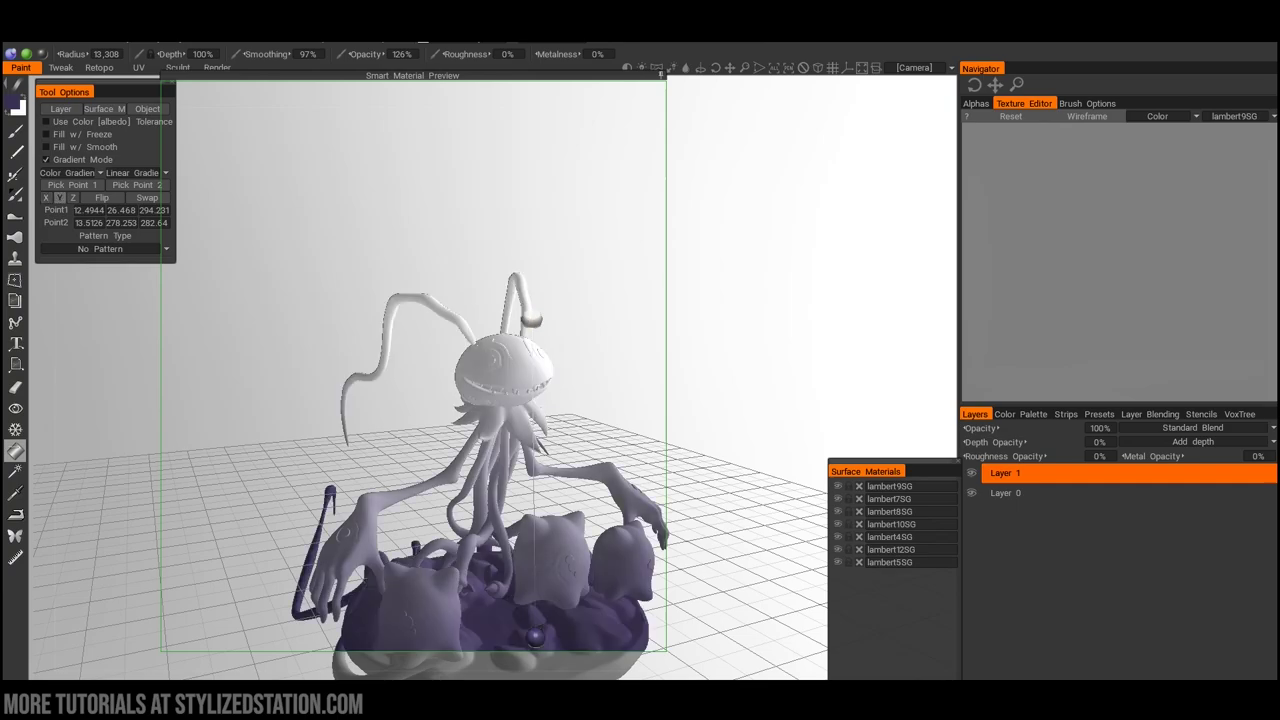
pyautogui.click(60, 198)
pyautogui.keyDown('alt'); pyautogui.moveTo(700, 420); pyautogui.dragTo(690, 320, button='middle'); pyautogui.keyUp('alt')
pyautogui.keyDown('alt'); pyautogui.moveTo(690, 320); pyautogui.dragTo(580, 335); pyautogui.keyUp('alt')
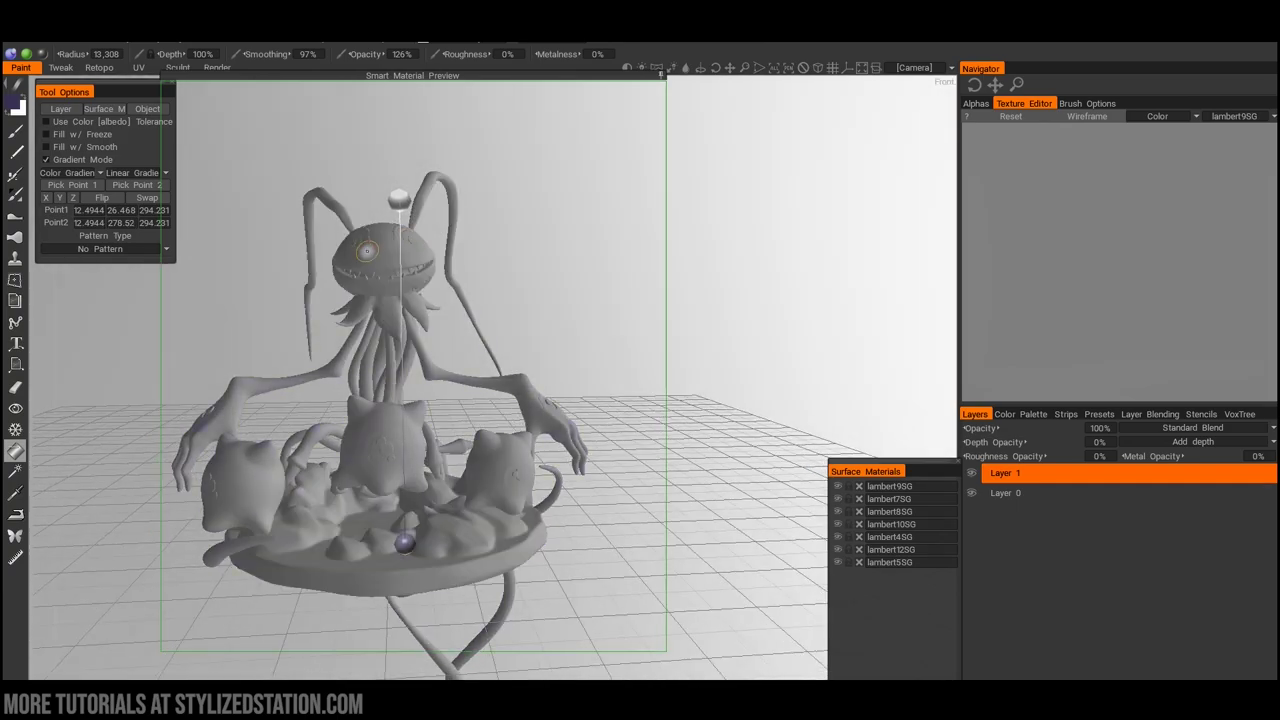
pyautogui.click(386, 257)
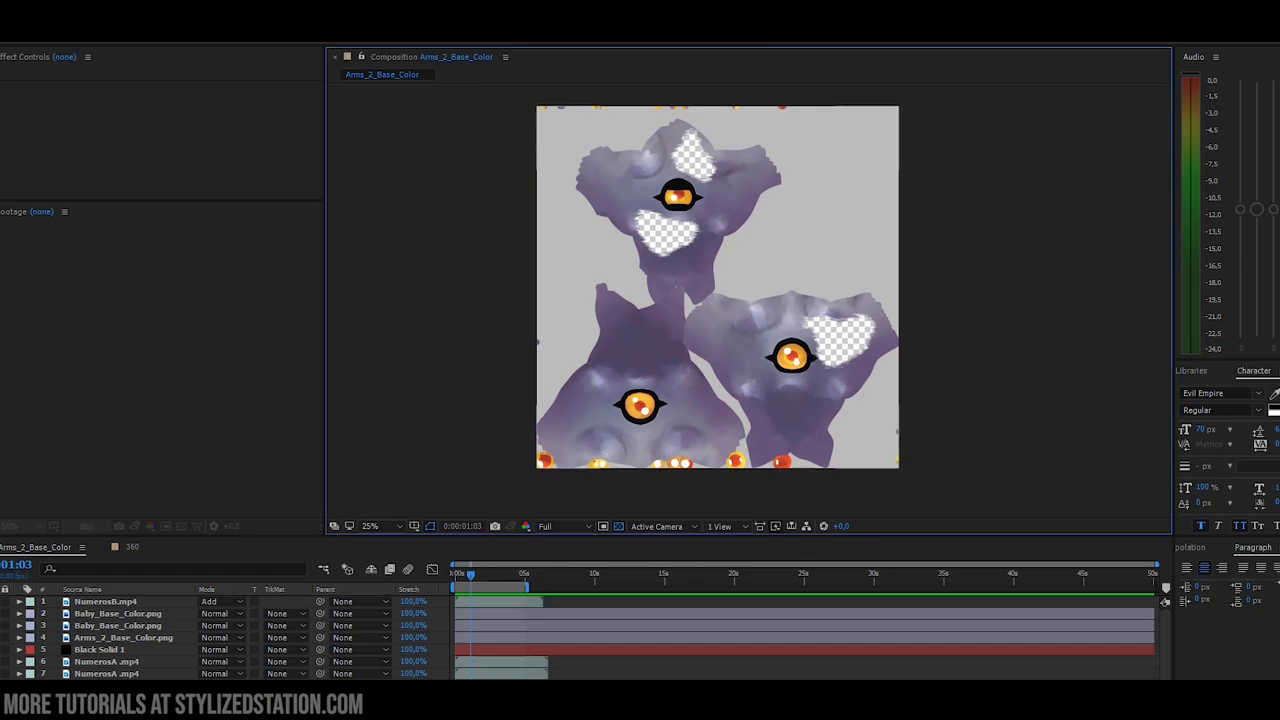
# Examine the two Baby_Base_Color.png layers around the upper eye, including the lower one's masks and Roughen Edges settings
pyautogui.press('.')
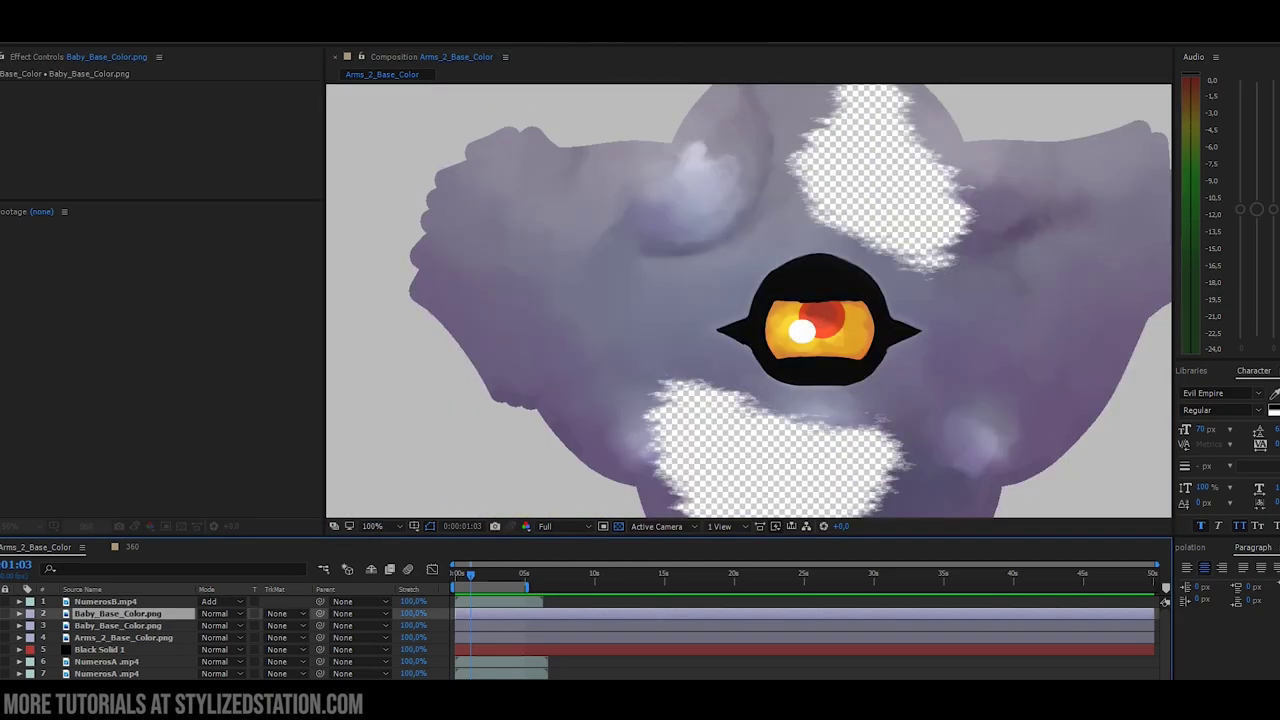
pyautogui.click(124, 638)
pyautogui.click(118, 626)
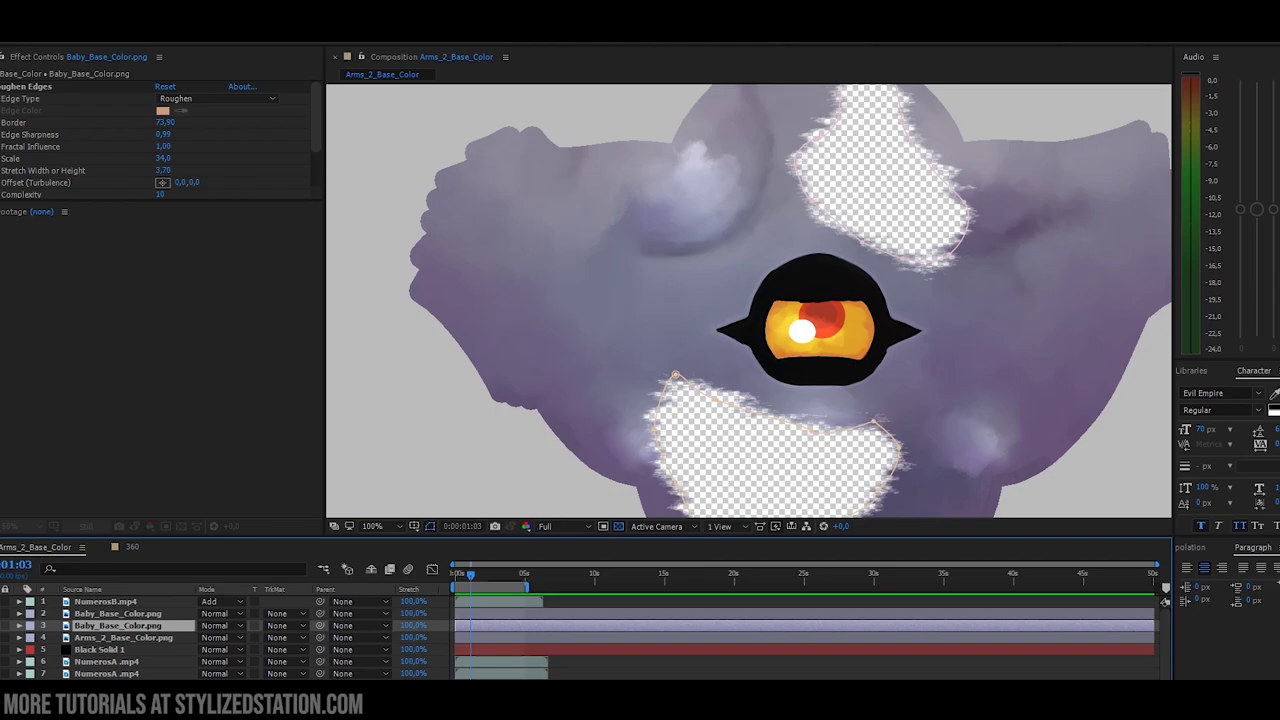
pyautogui.moveTo(750, 325); pyautogui.dragTo(731, 275, button='middle')
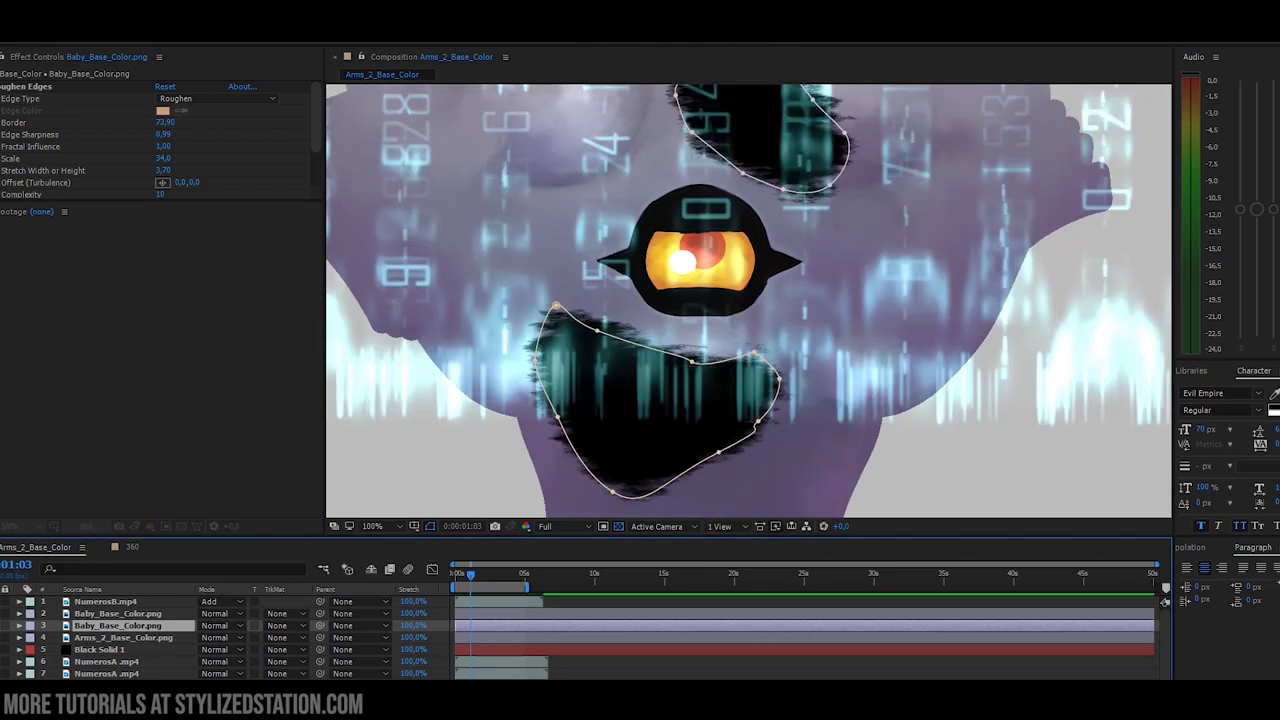
# Move the NumerosB.mp4 layer below both Baby_Base_Color.png layers, directly above Arms_2_Base_Color.png, and select the Black Solid 1 layer
pyautogui.click(106, 602)
pyautogui.moveTo(110, 602); pyautogui.dragTo(112, 631)
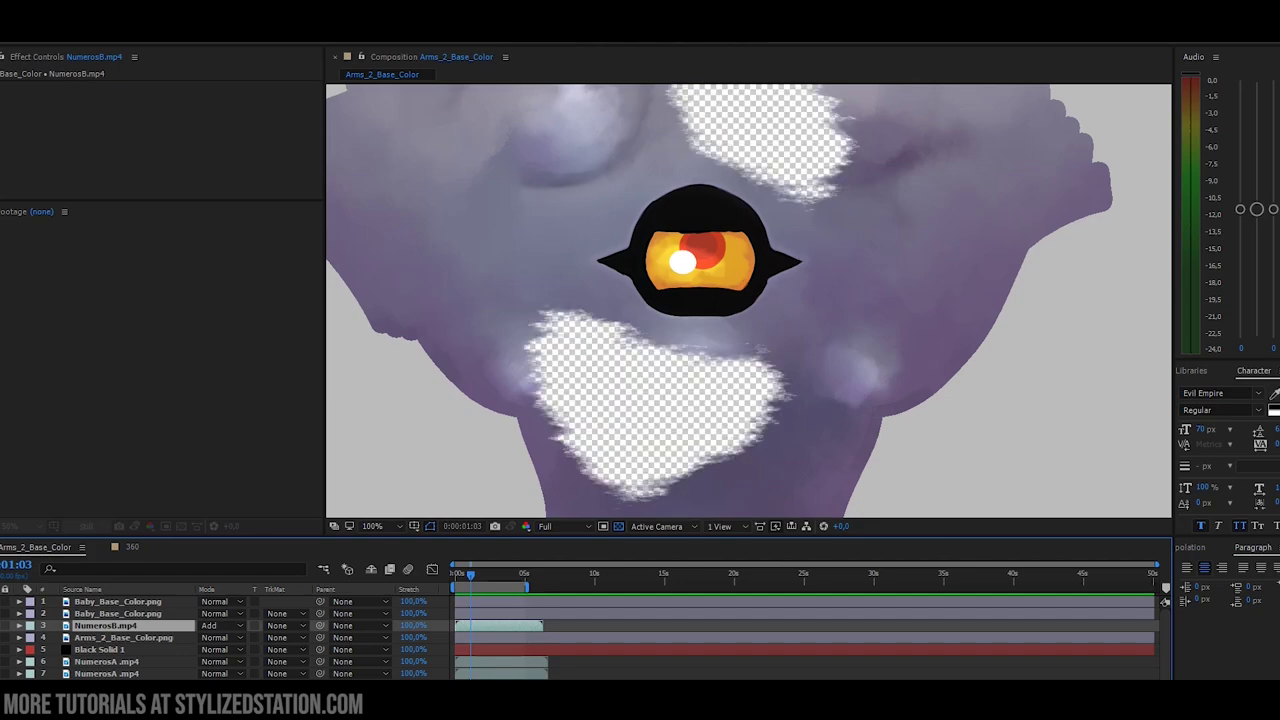
pyautogui.click(110, 650)
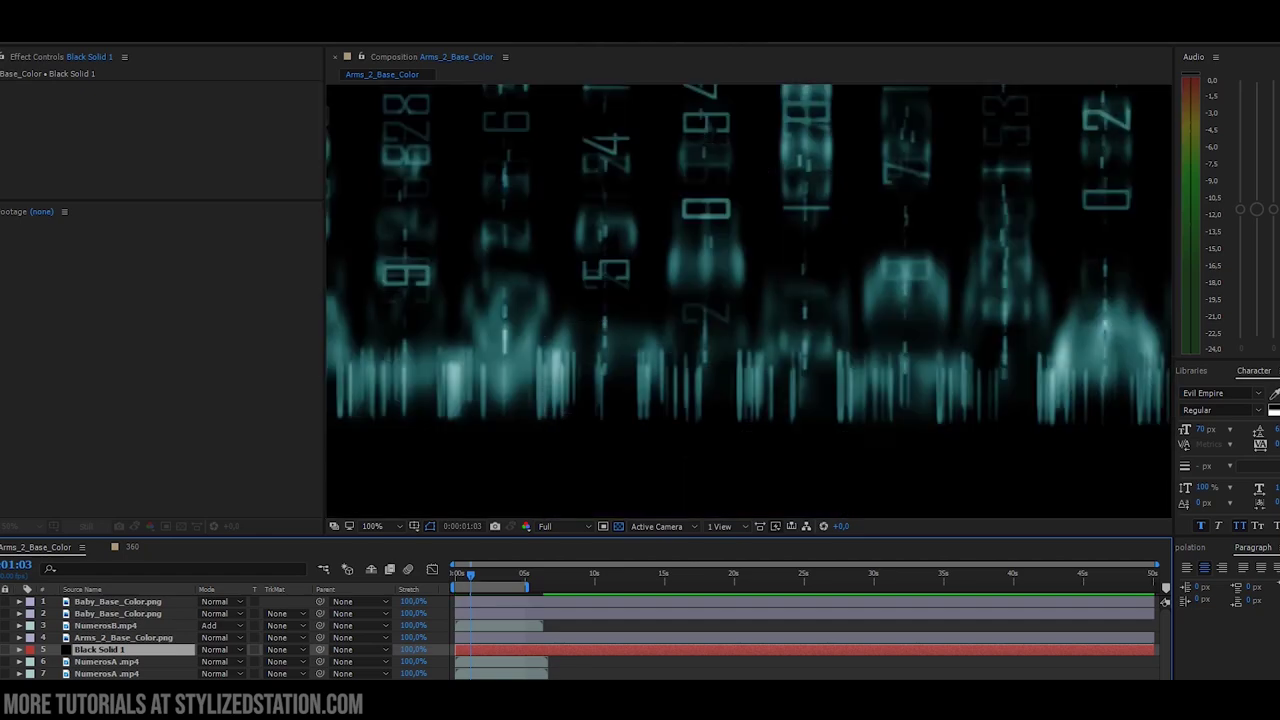
pyautogui.scroll(-3, 749, 301)
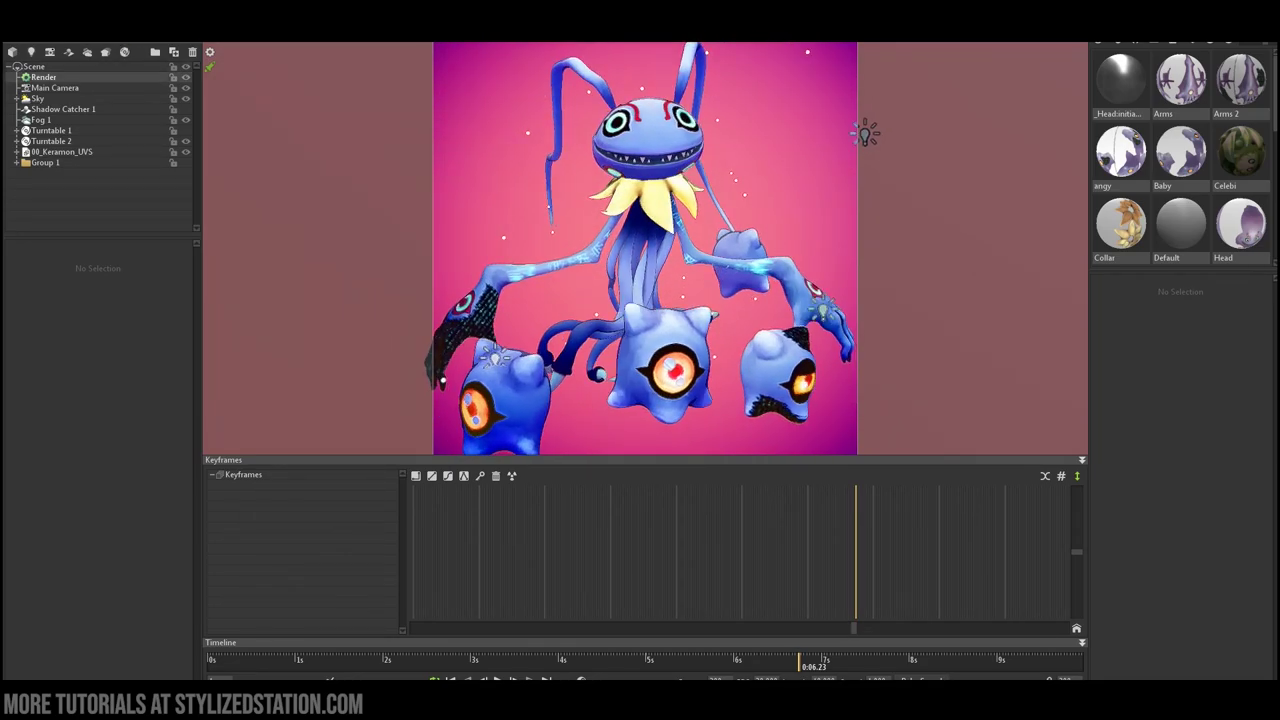
# Switch to Marmoset Toolbag, review the render settings and set the main camera's vignette strength to 0.792
pyautogui.click(44, 77)
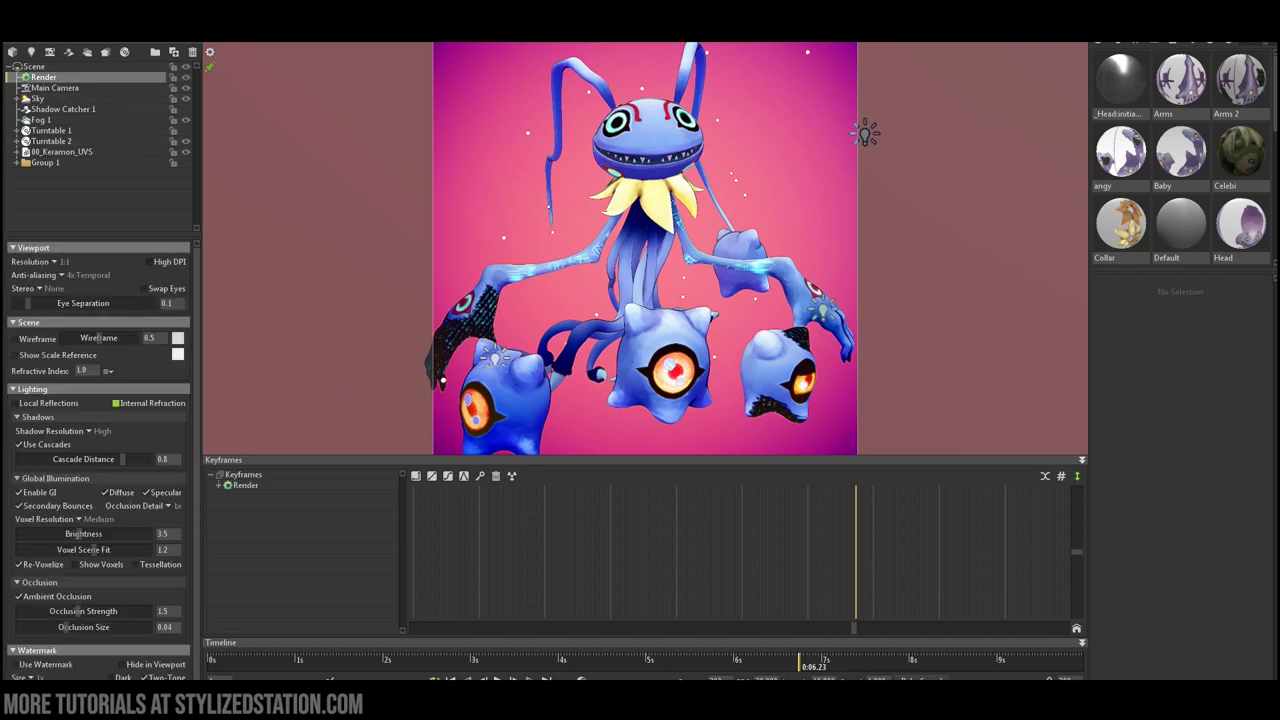
pyautogui.scroll(-1, 100, 460)
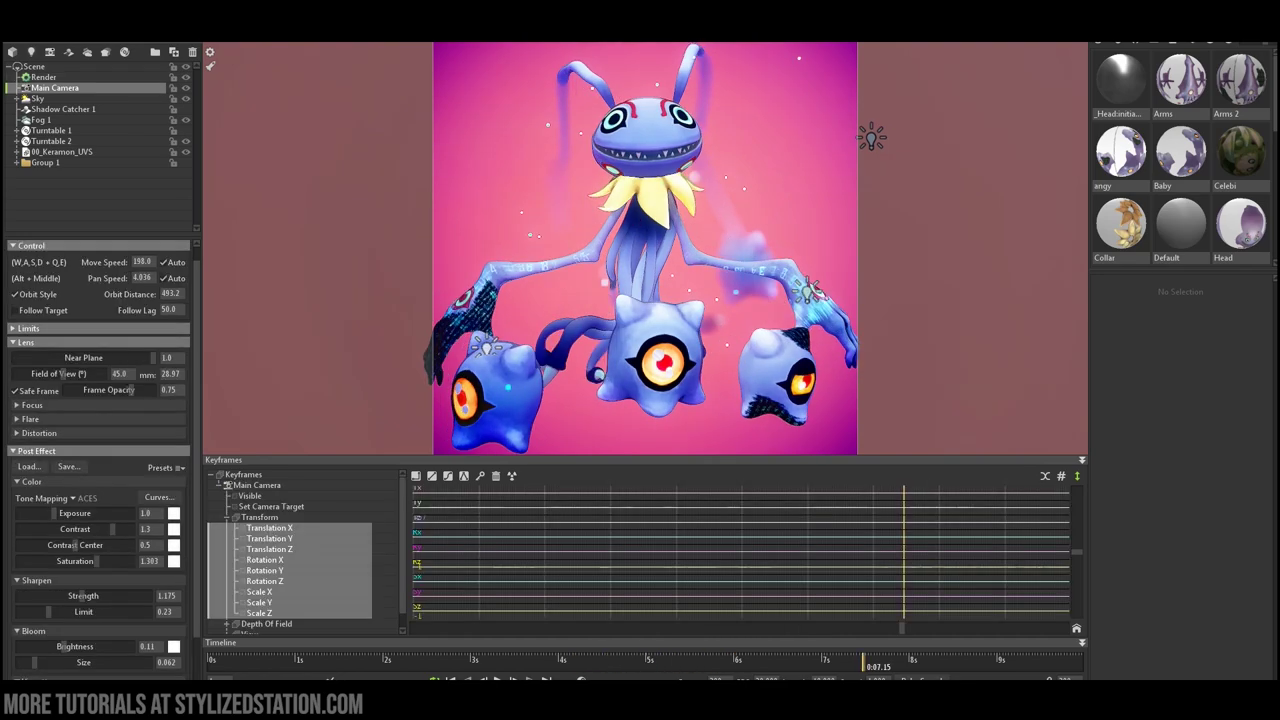
pyautogui.scroll(-3, 100, 460)
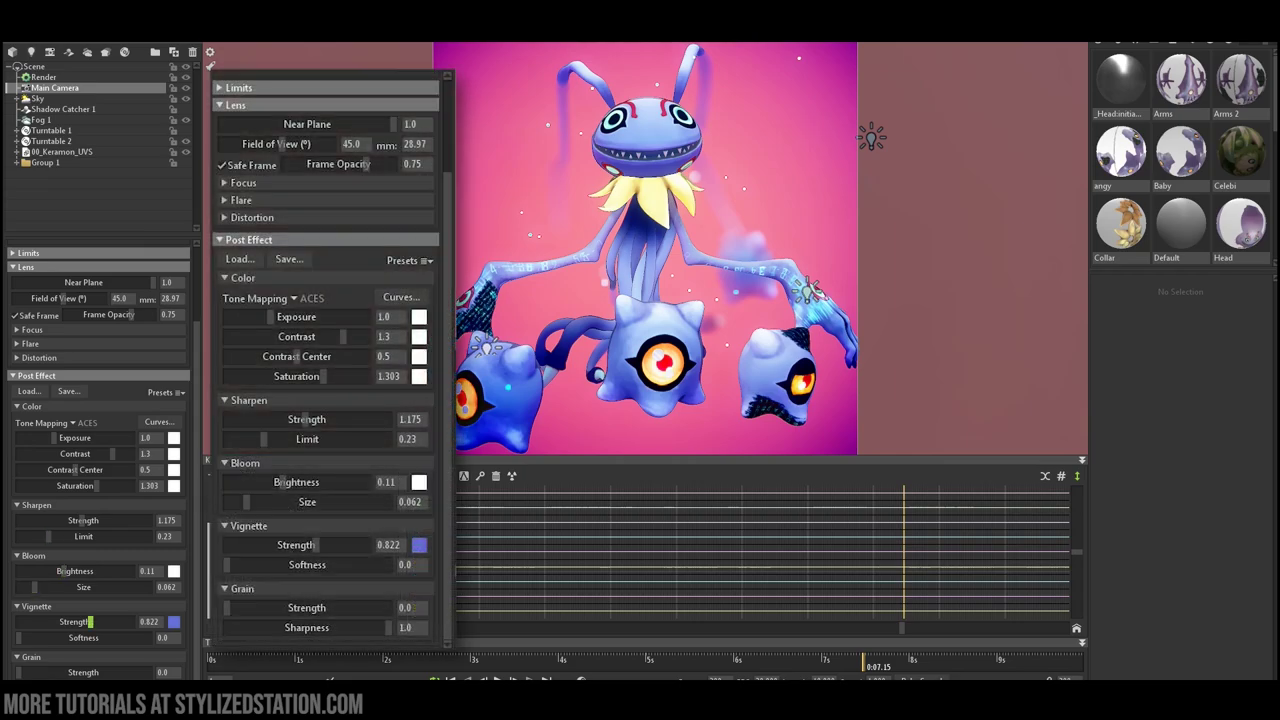
pyautogui.moveTo(90, 622)
pyautogui.mouseDown()
pyautogui.moveTo(126, 622)
pyautogui.moveTo(18, 622)
pyautogui.moveTo(90, 622)
pyautogui.mouseUp()
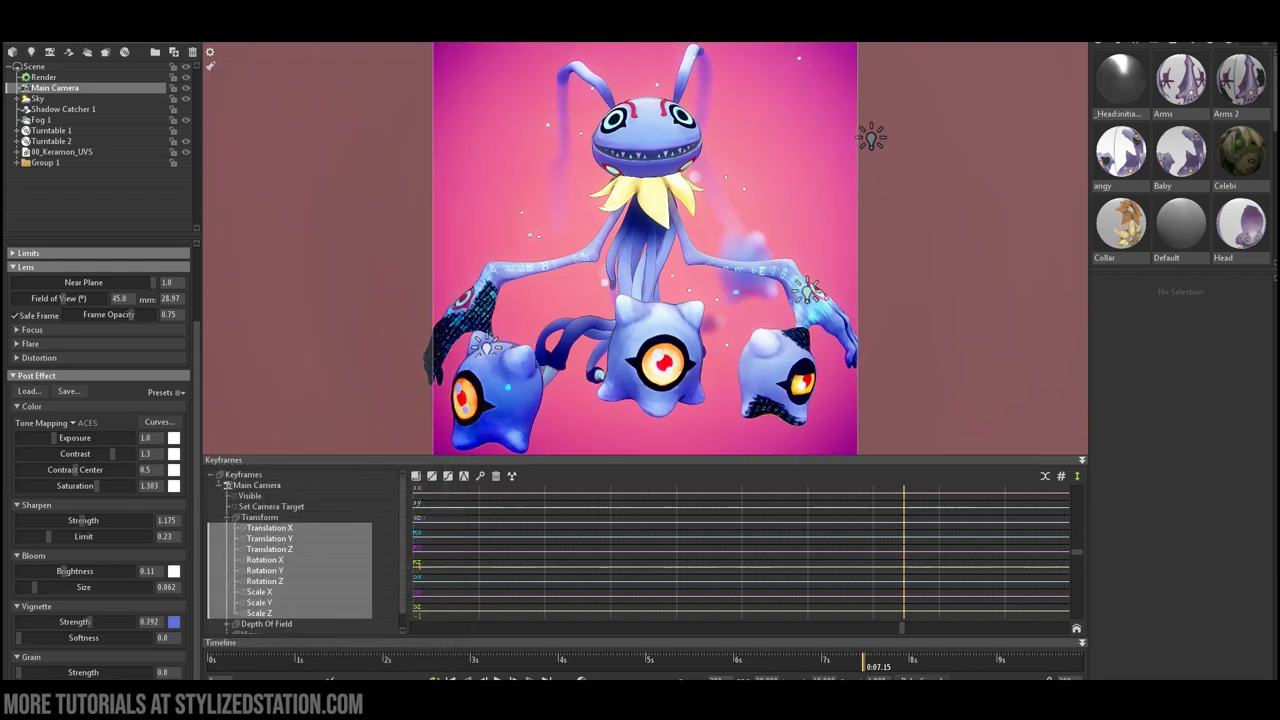
pyautogui.scroll(2, 62, 362)
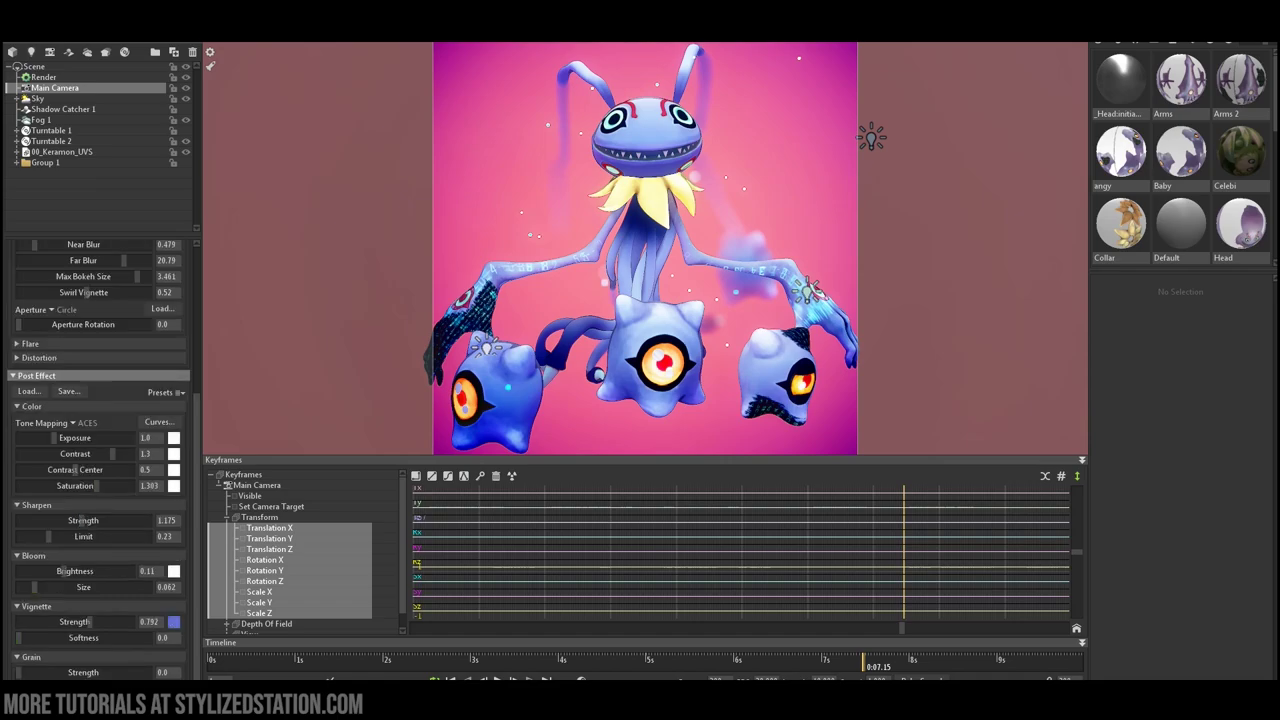
# Inspect the material maps and video shader parameters of the creature's head, one baby and the arm in turn
pyautogui.click(648, 136)
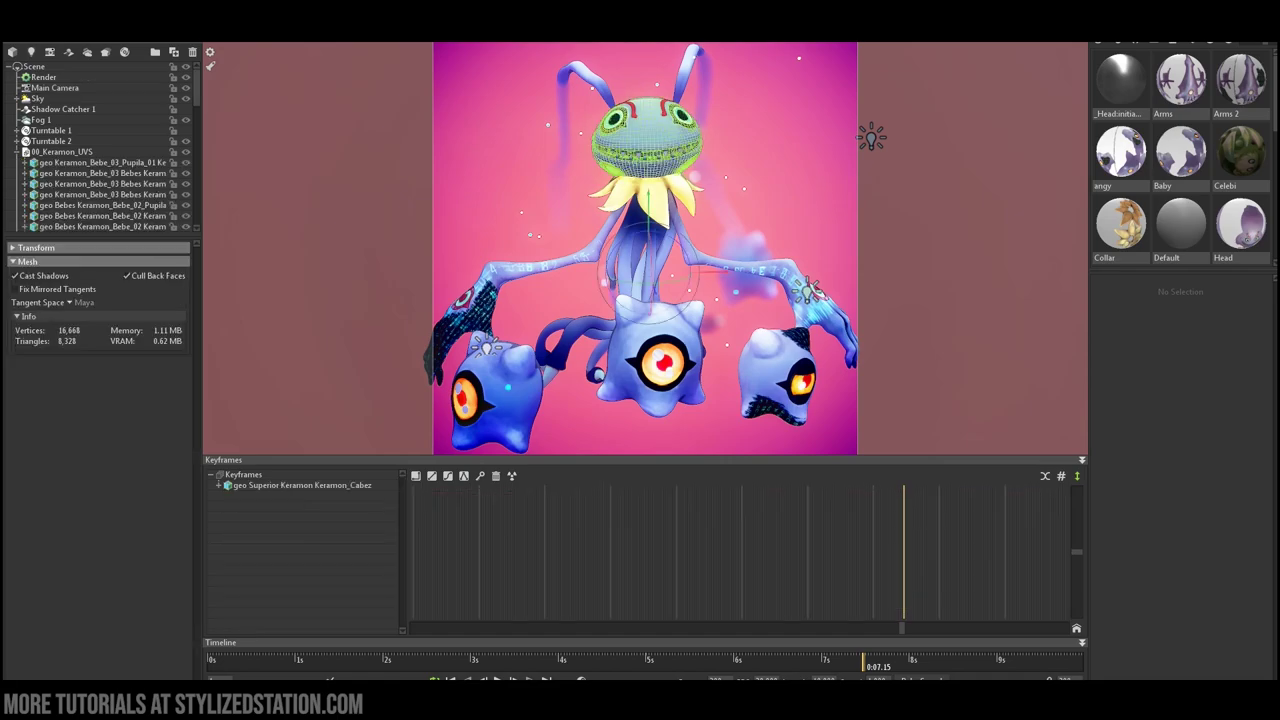
pyautogui.click(1241, 225)
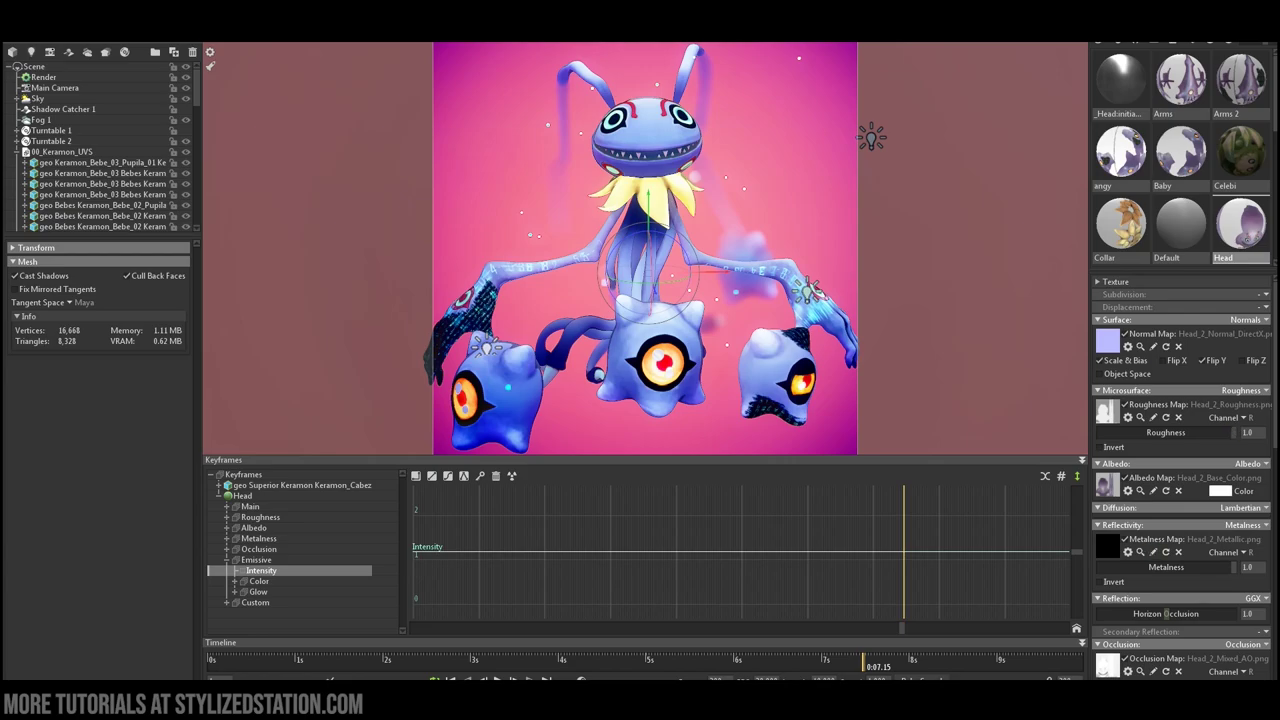
pyautogui.scroll(-3, 1185, 477)
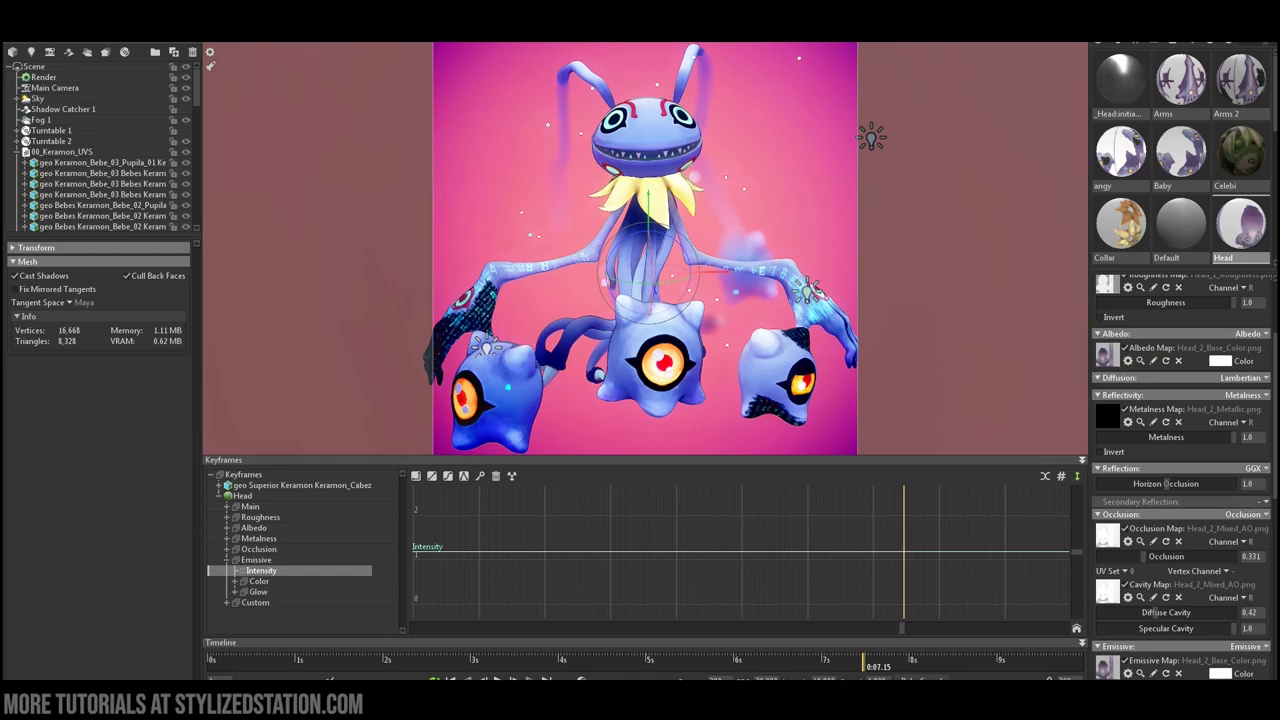
pyautogui.click(772, 378)
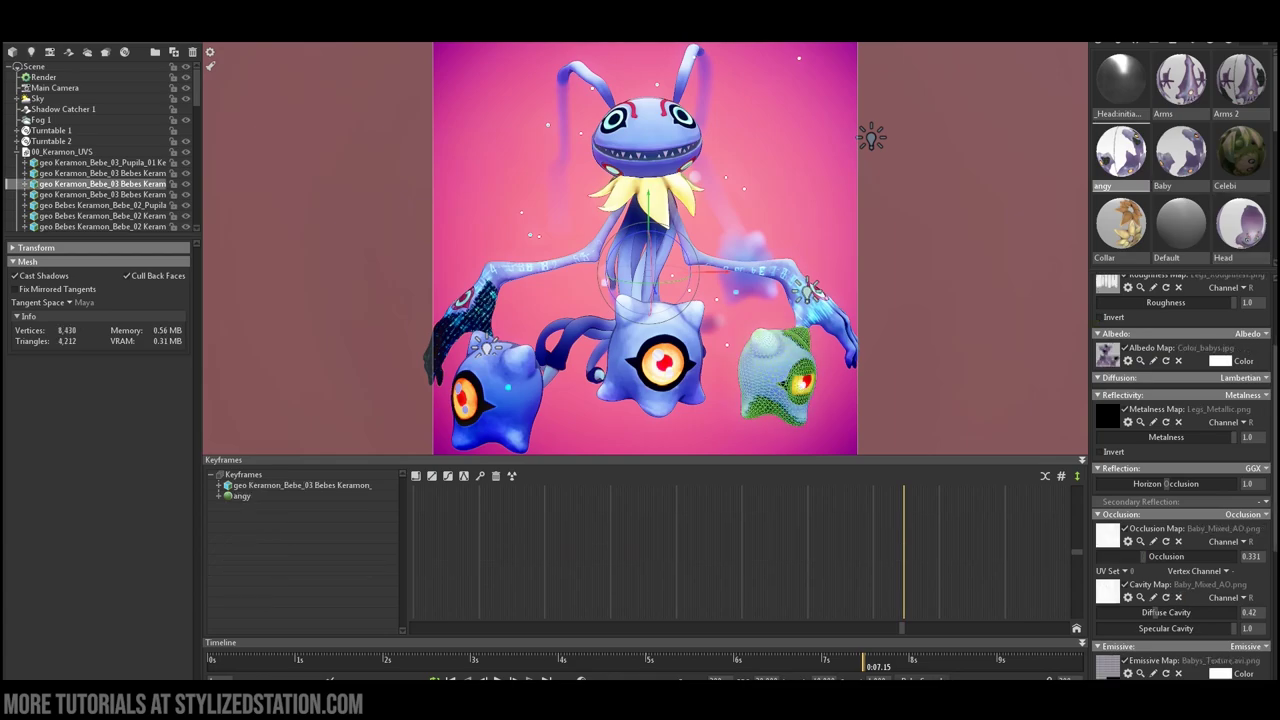
pyautogui.scroll(-4, 1185, 477)
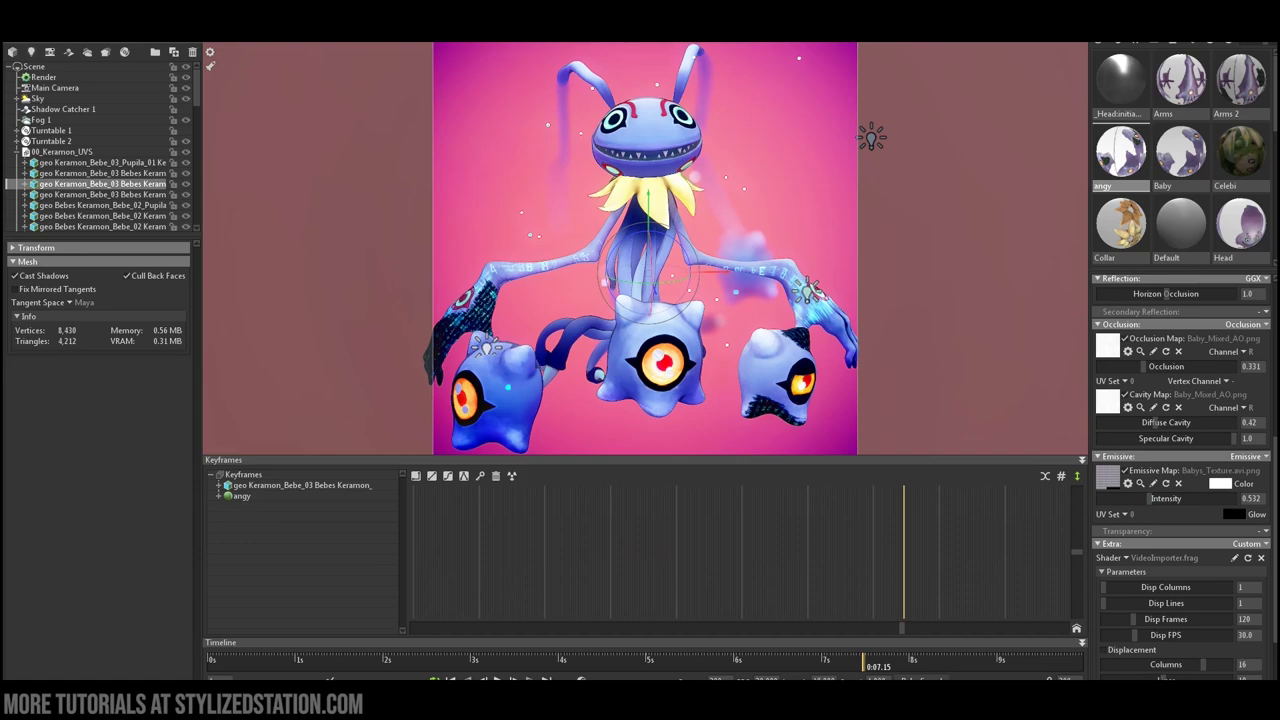
pyautogui.click(478, 310)
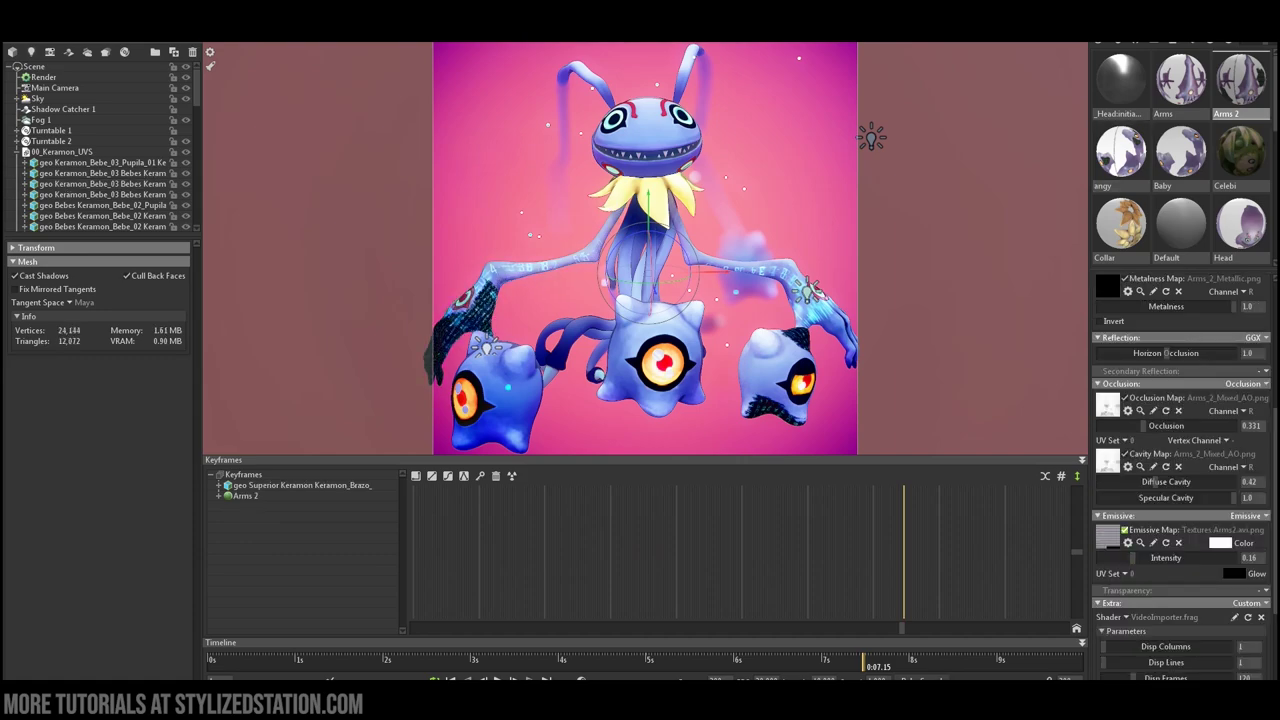
pyautogui.scroll(5, 1185, 480)
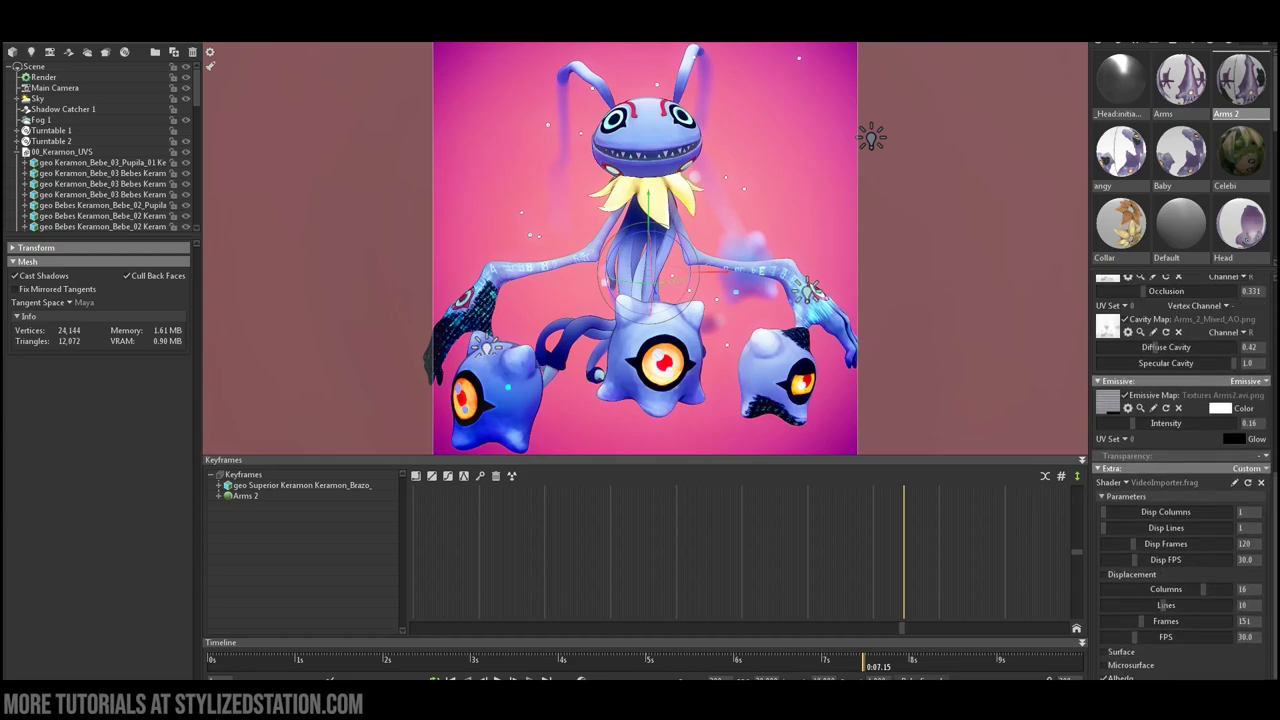
pyautogui.scroll(3, 1154, 619)
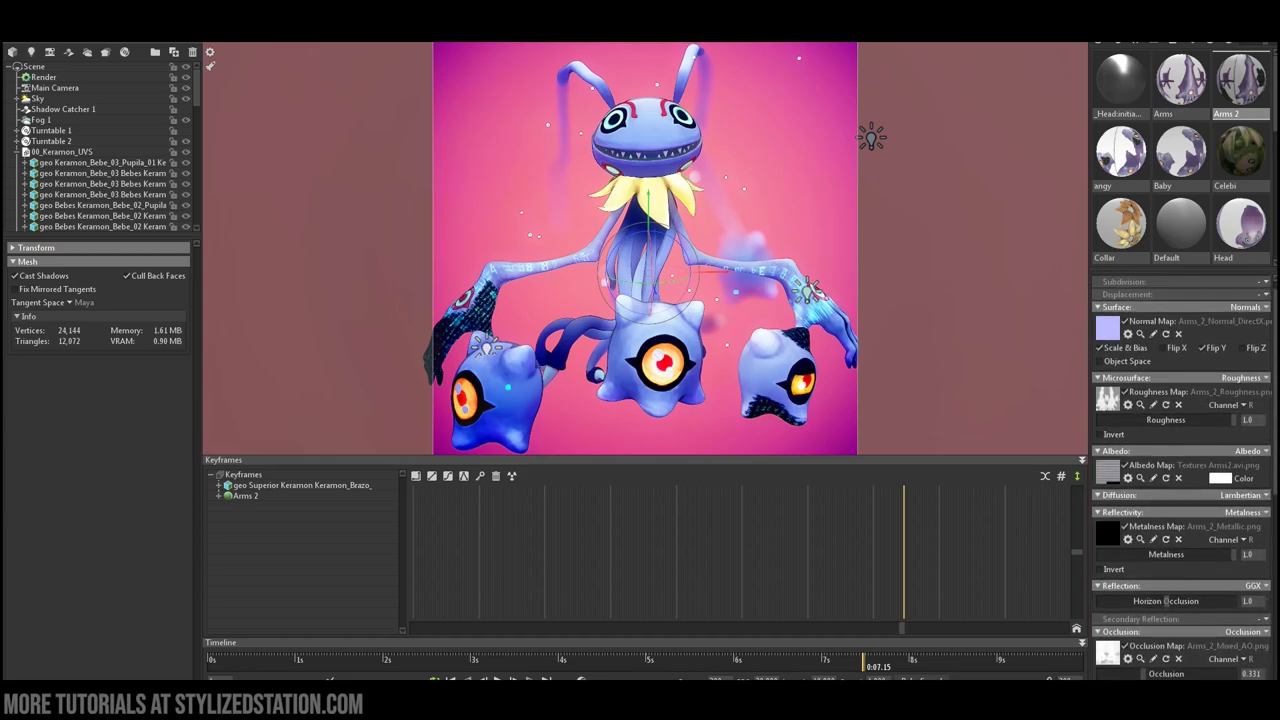
# Delete Sky Light 2 Copy, Sky Light 4 and Sky Light 4 Copy from the scene's sky
pyautogui.click(968, 300)
pyautogui.moveTo(968, 300); pyautogui.dragTo(120, 308)
pyautogui.click(17, 99)
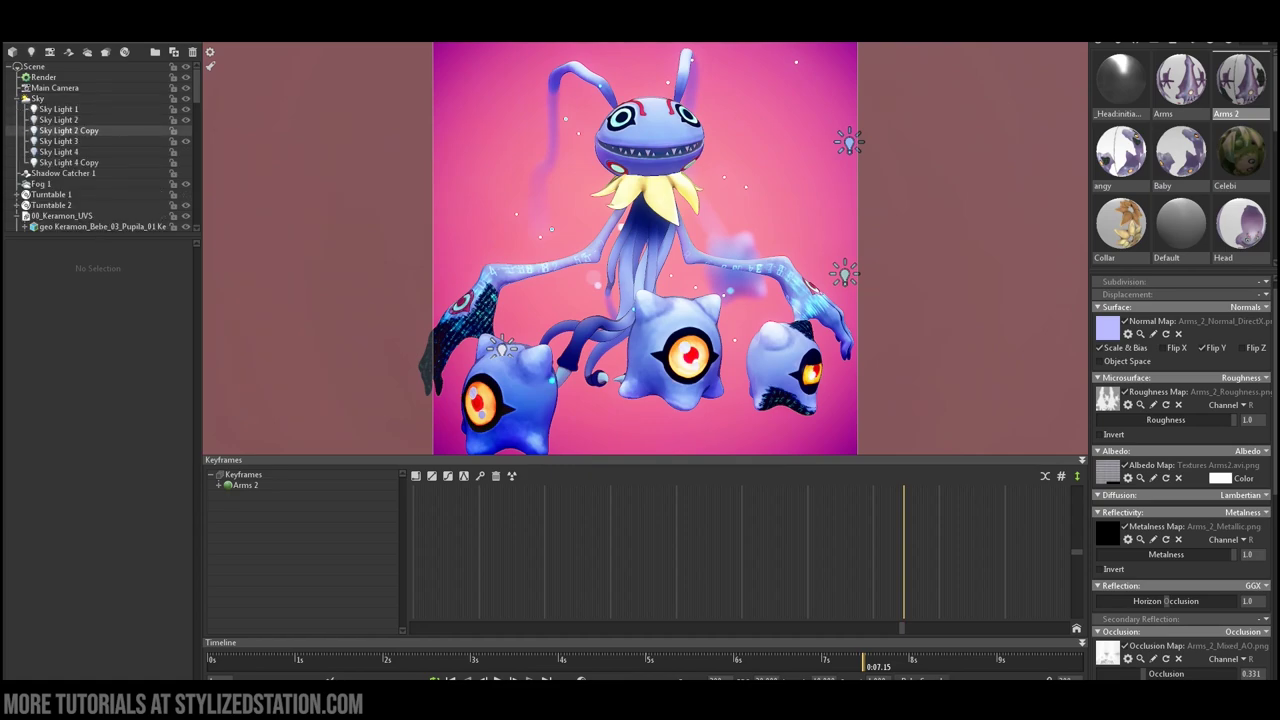
pyautogui.click(68, 130)
pyautogui.press('Delete')
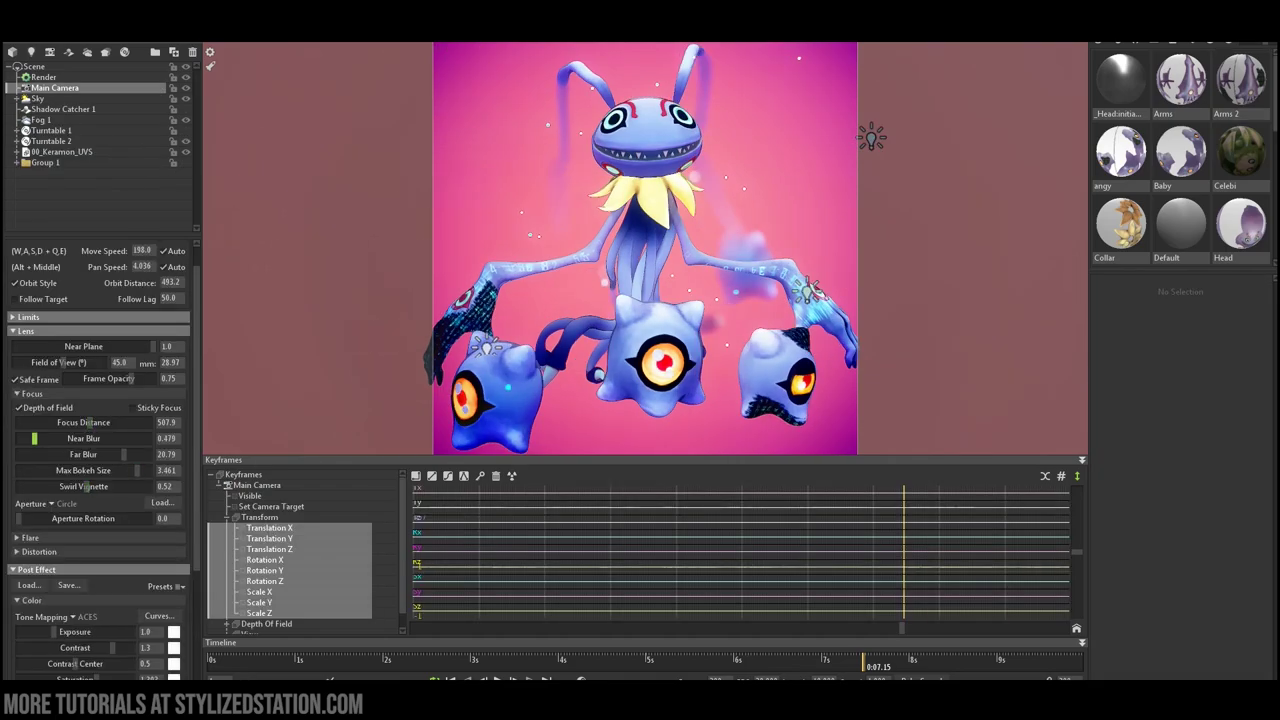
pyautogui.scroll(-3, 86, 486)
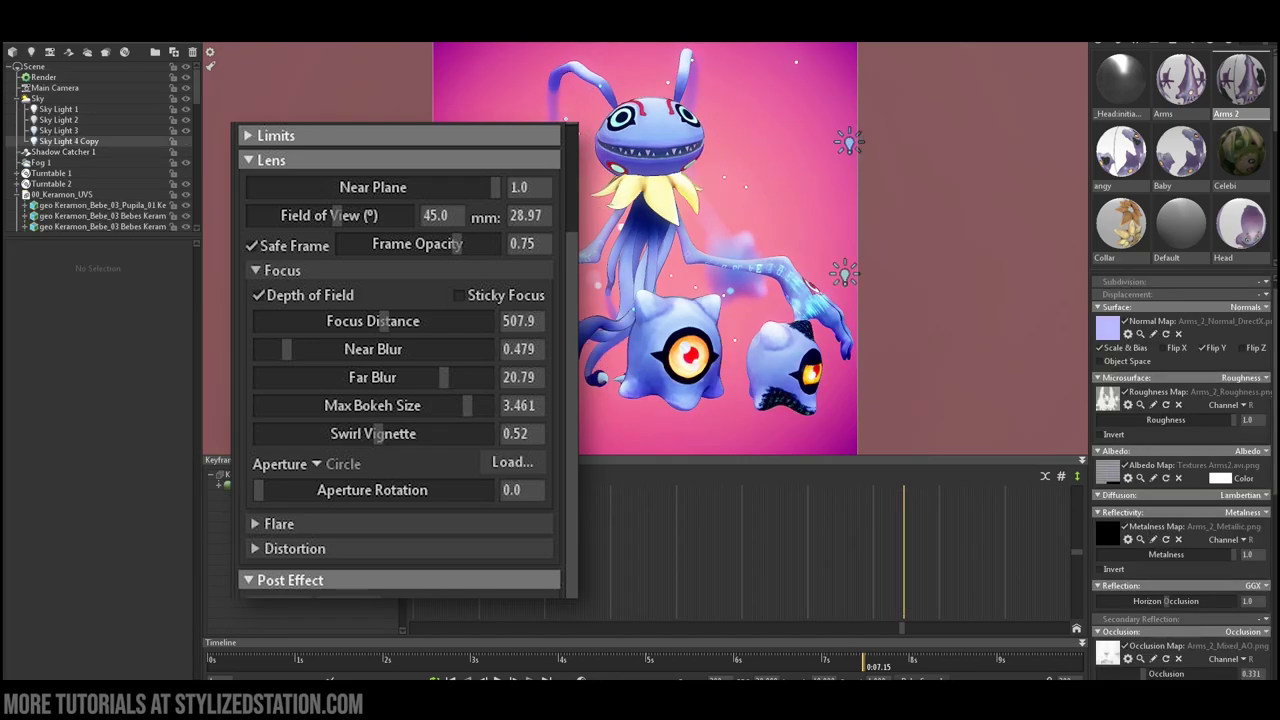
pyautogui.click(68, 141)
pyautogui.press('Delete')
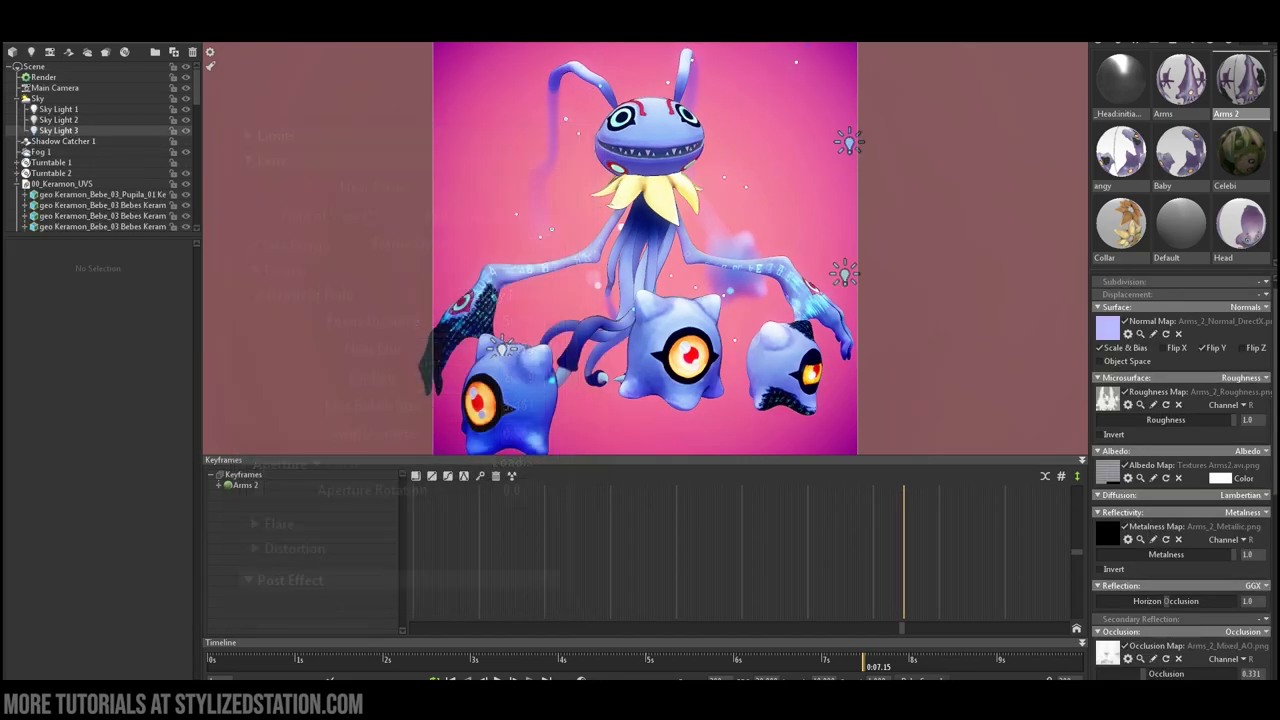